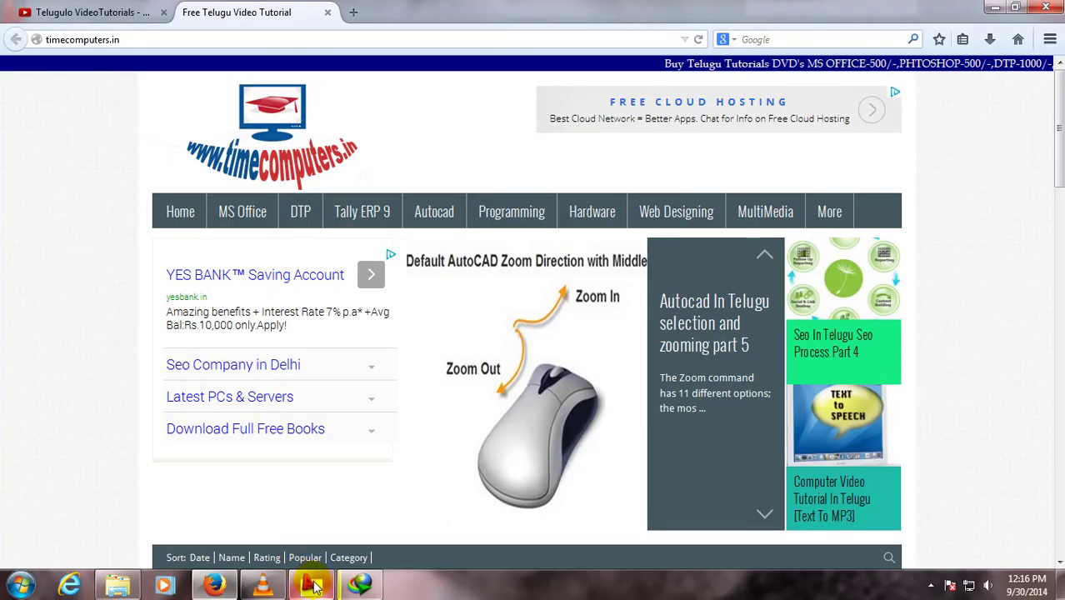
- Switch from Firefox to the AutoCAD 2009 window with the blank Drawing1
left_click(309, 585)
type("un")
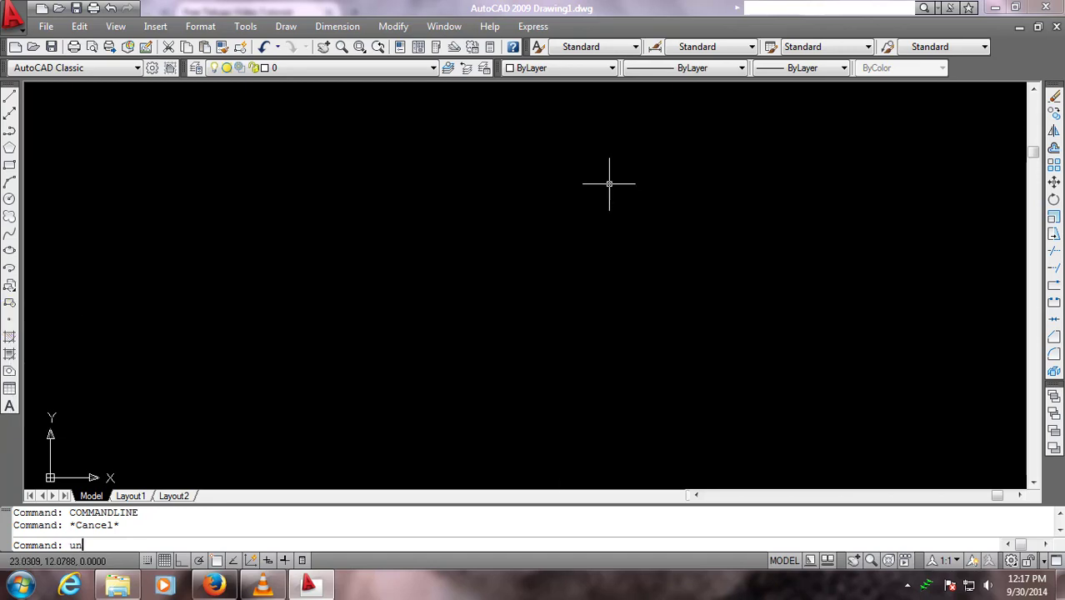
- Open the Drawing Units dialog with the UN command
key("Return")
- Set the drawing's length units to Engineering with 0'-0" precision
left_click(500, 182)
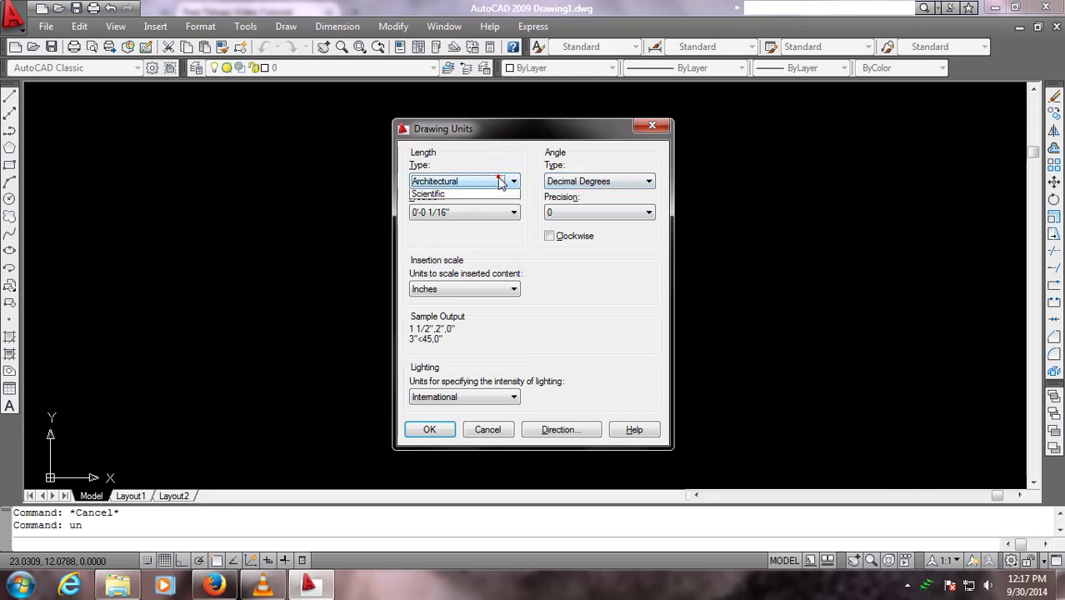
left_click(476, 215)
left_click(475, 213)
left_click(461, 230)
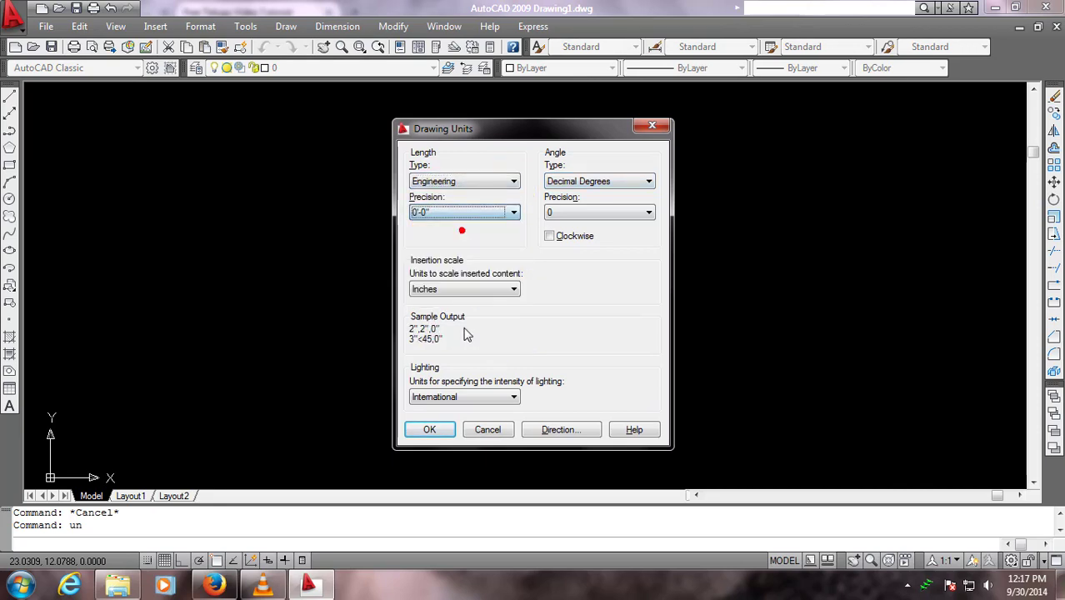
left_click(430, 429)
type("d")
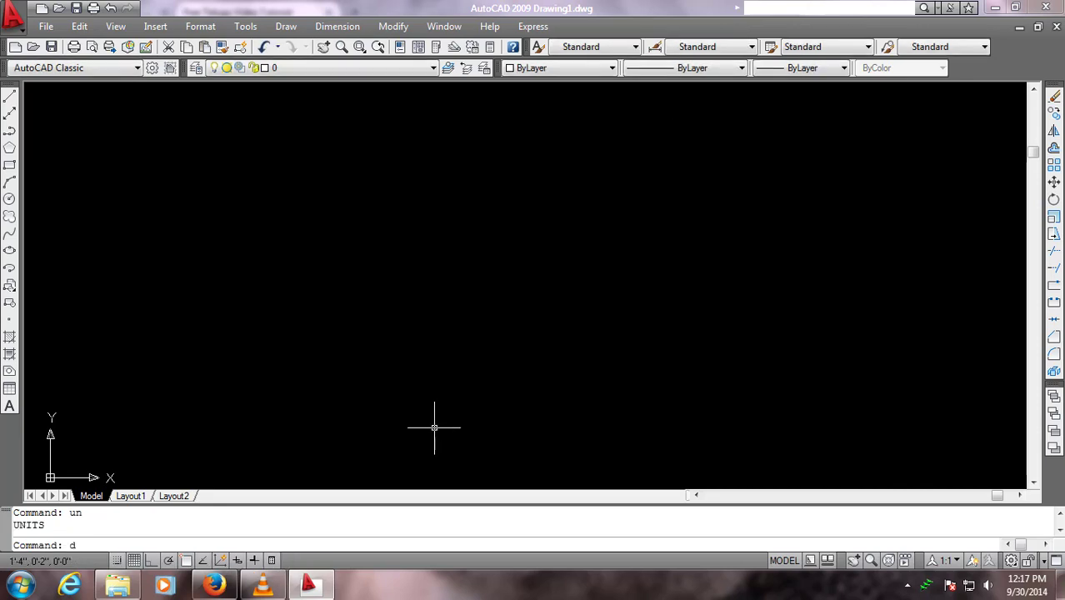
- Give the Standard dimension style Engineering primary units with 0'-0" precision
key("Return")
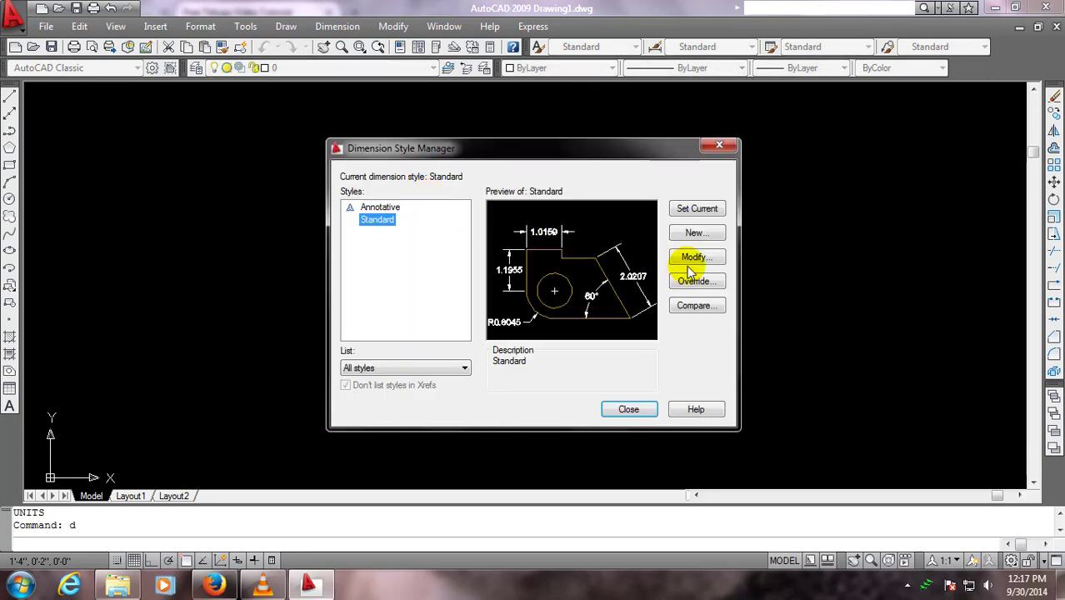
left_click(691, 258)
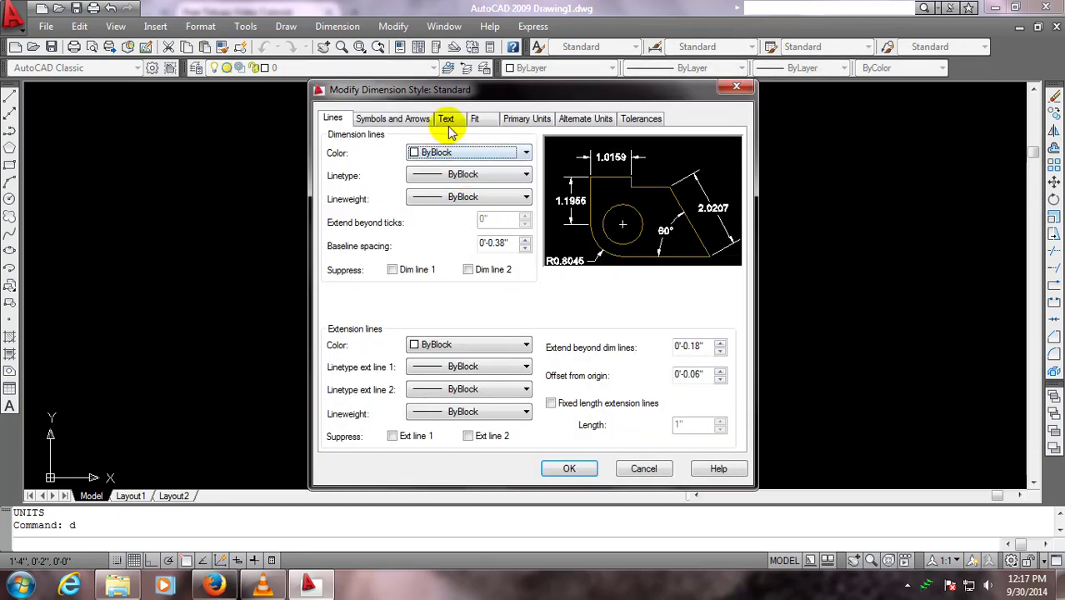
left_click(525, 119)
left_click(479, 152)
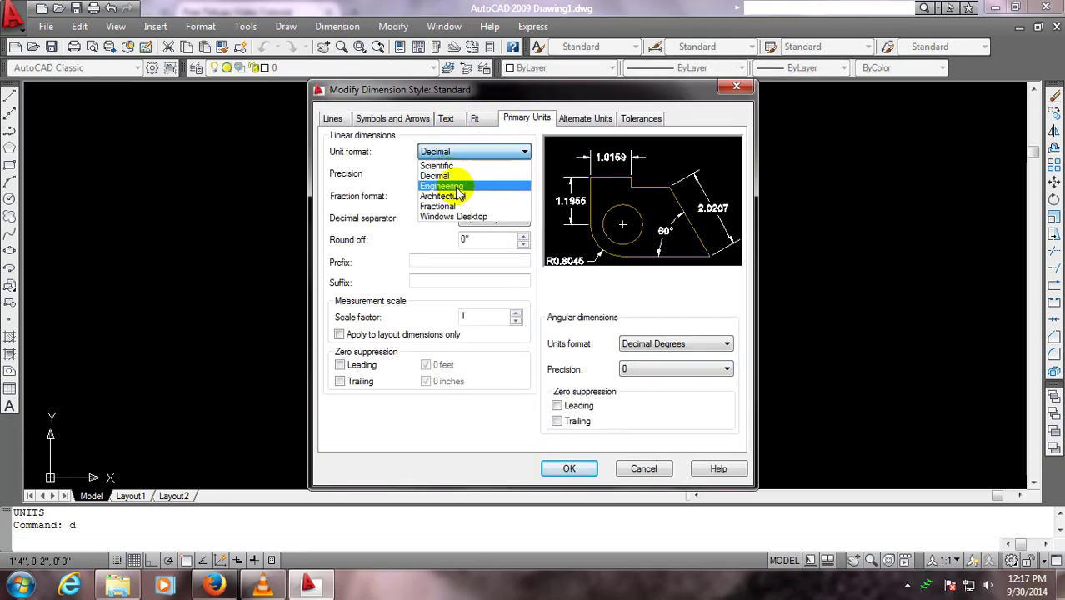
left_click(457, 187)
left_click(467, 174)
left_click(459, 185)
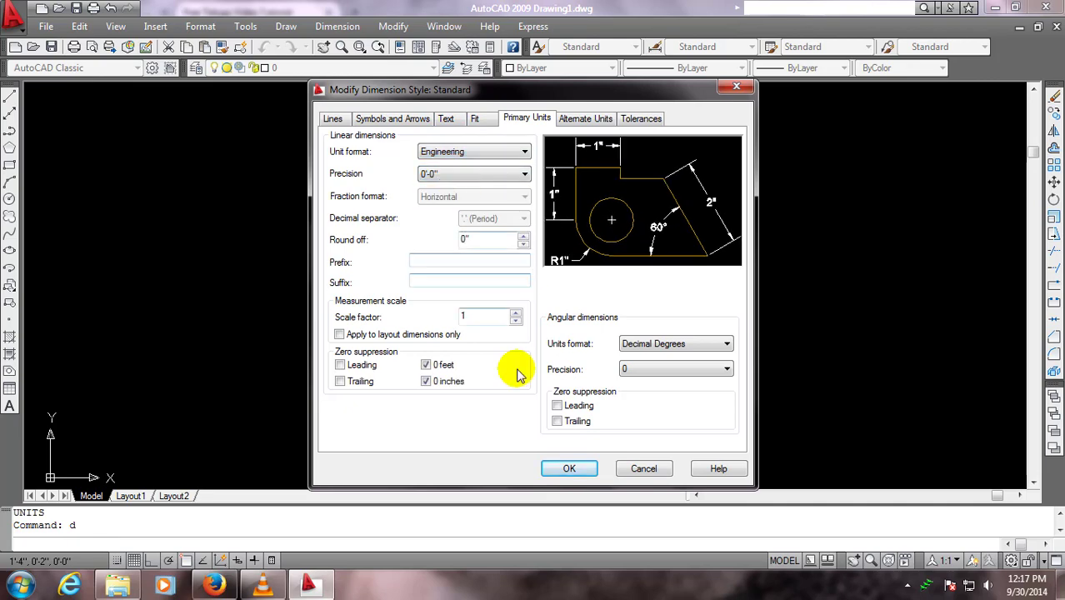
left_click(569, 468)
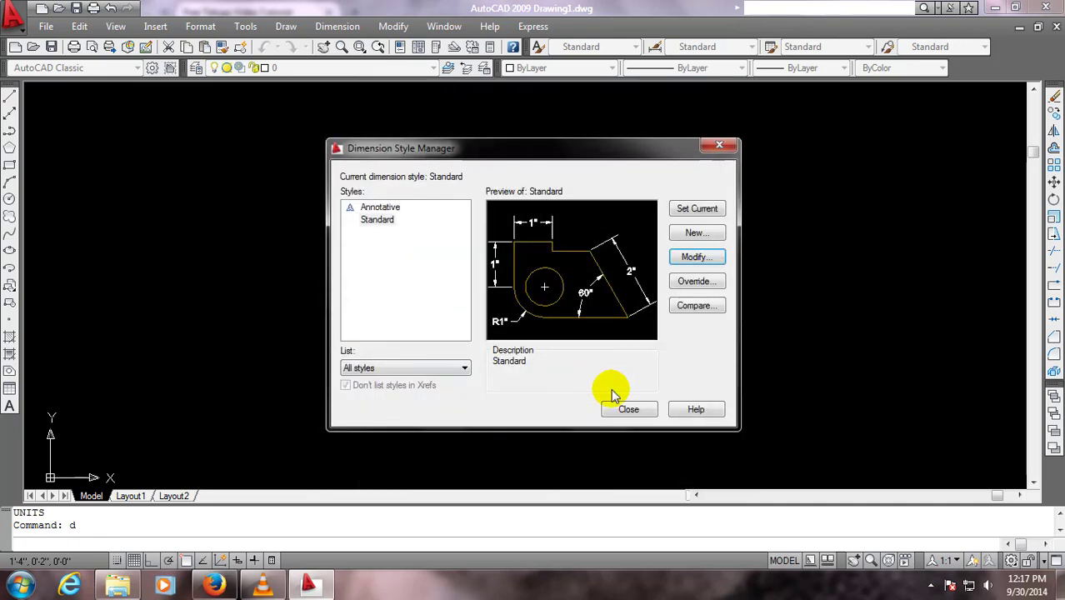
left_click(625, 409)
left_click(116, 26)
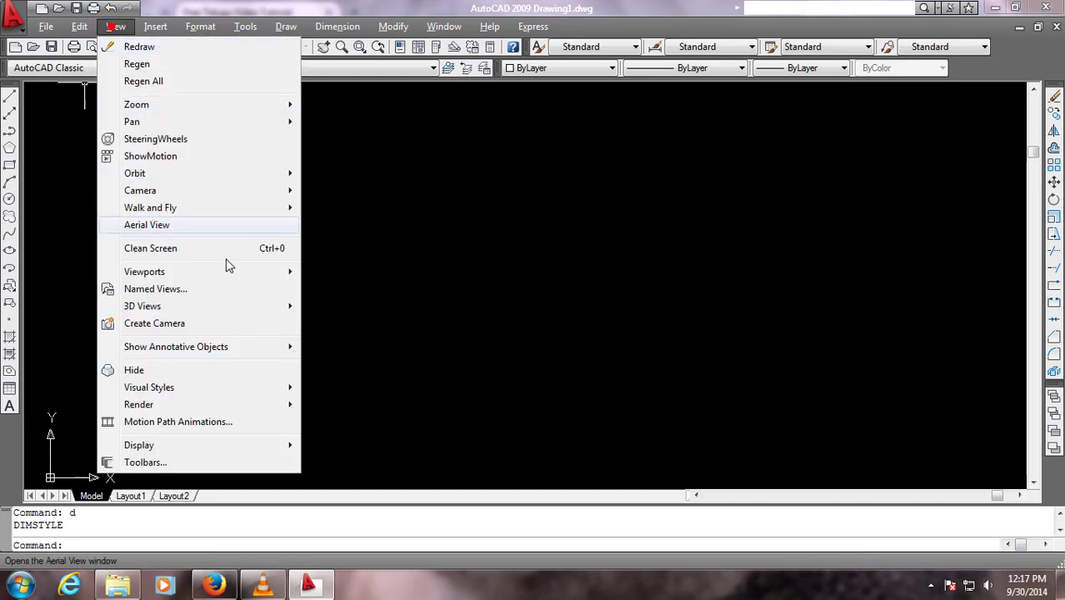
mouse_move(139, 445)
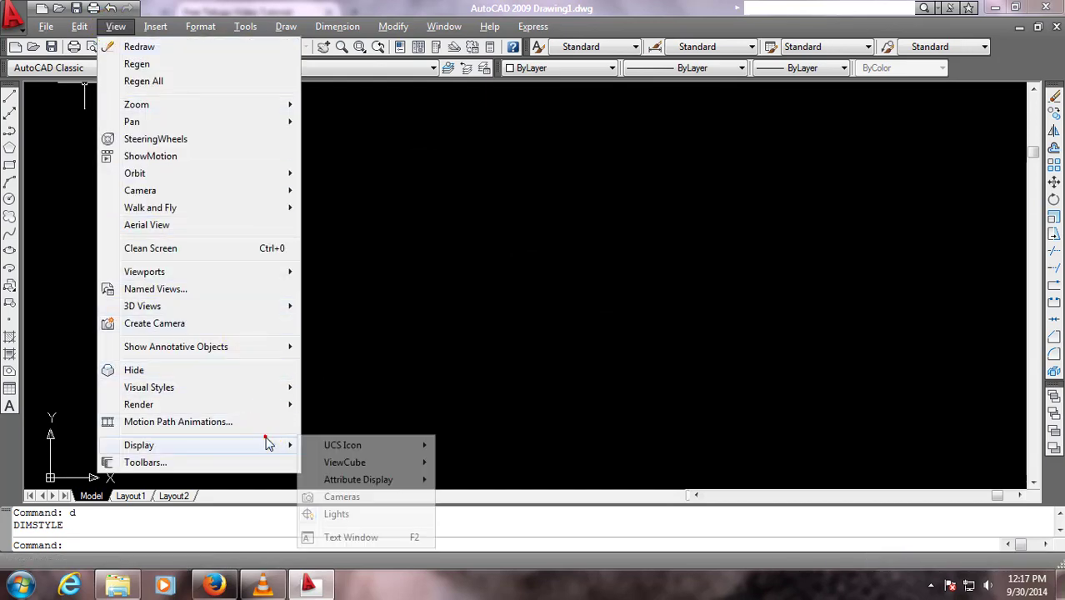
mouse_move(343, 445)
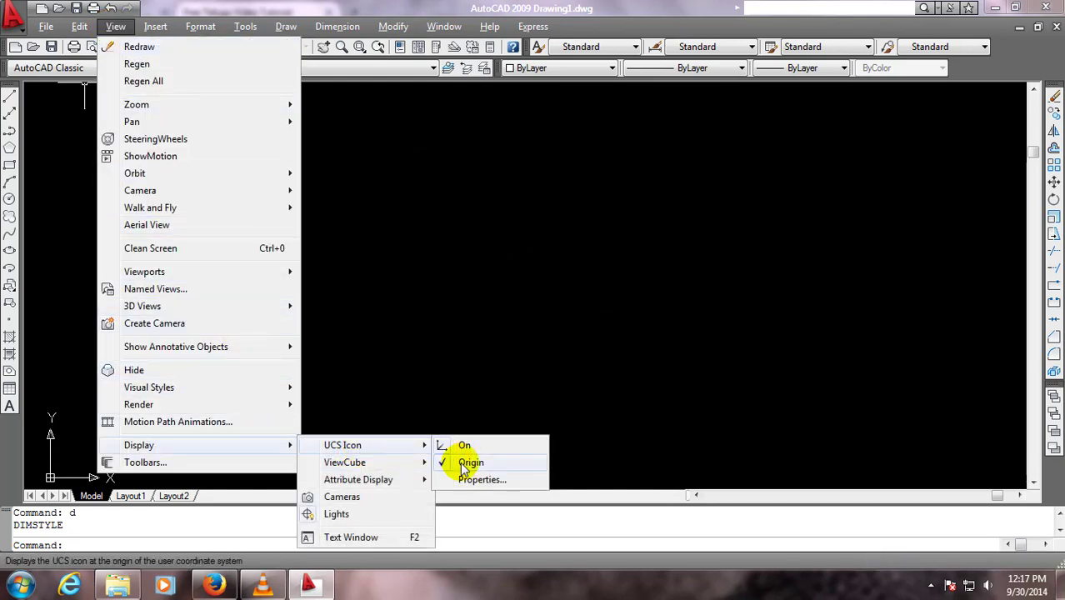
- Stop showing the UCS icon at the origin, then place single points around the drawing
left_click(470, 462)
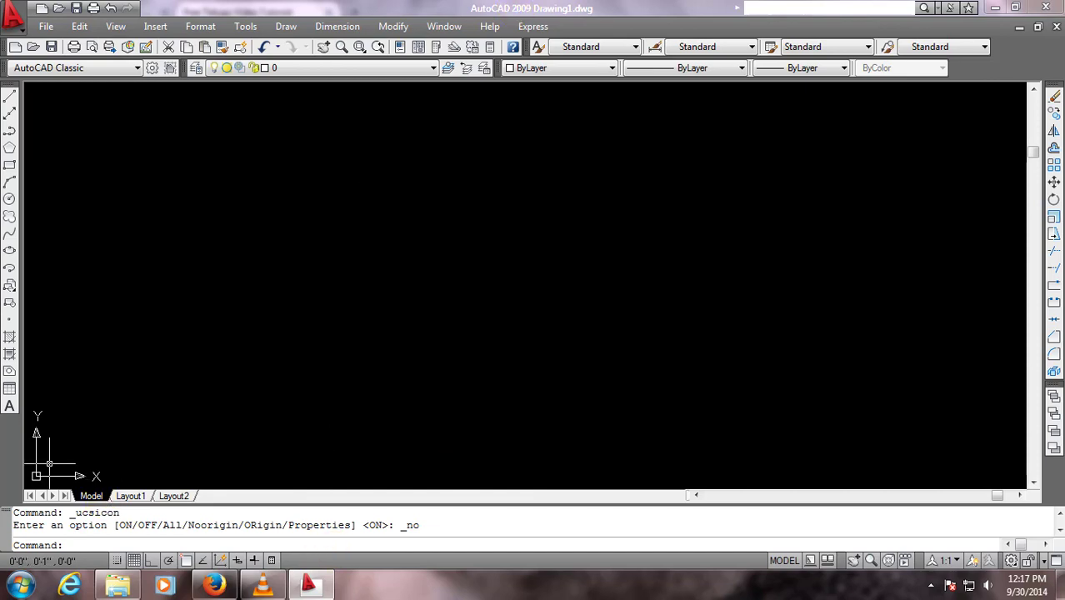
left_click(13, 320)
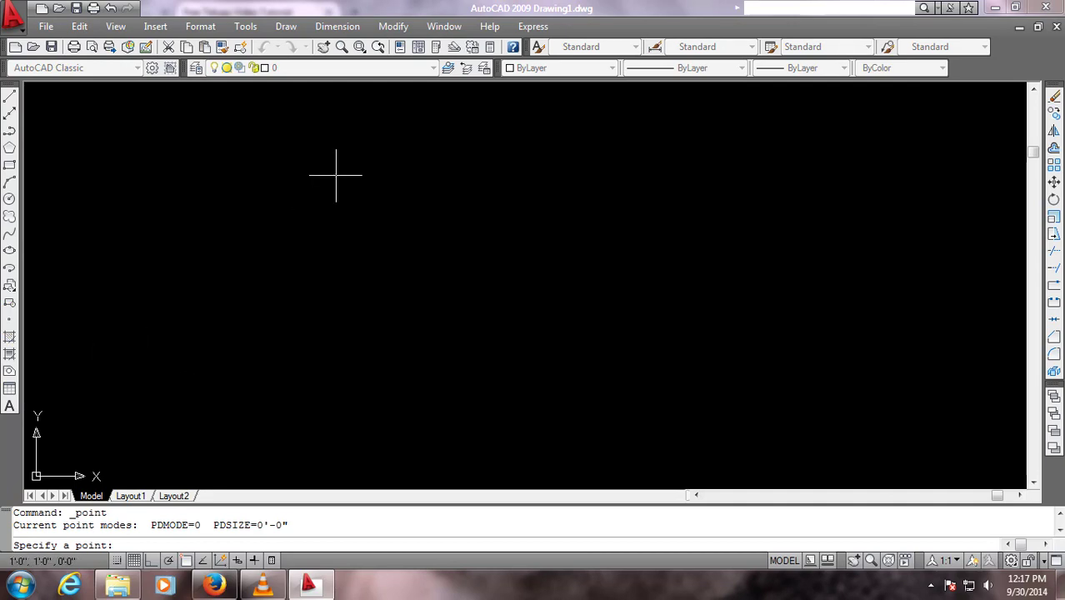
left_click(192, 258)
left_click(484, 243)
left_click(503, 295)
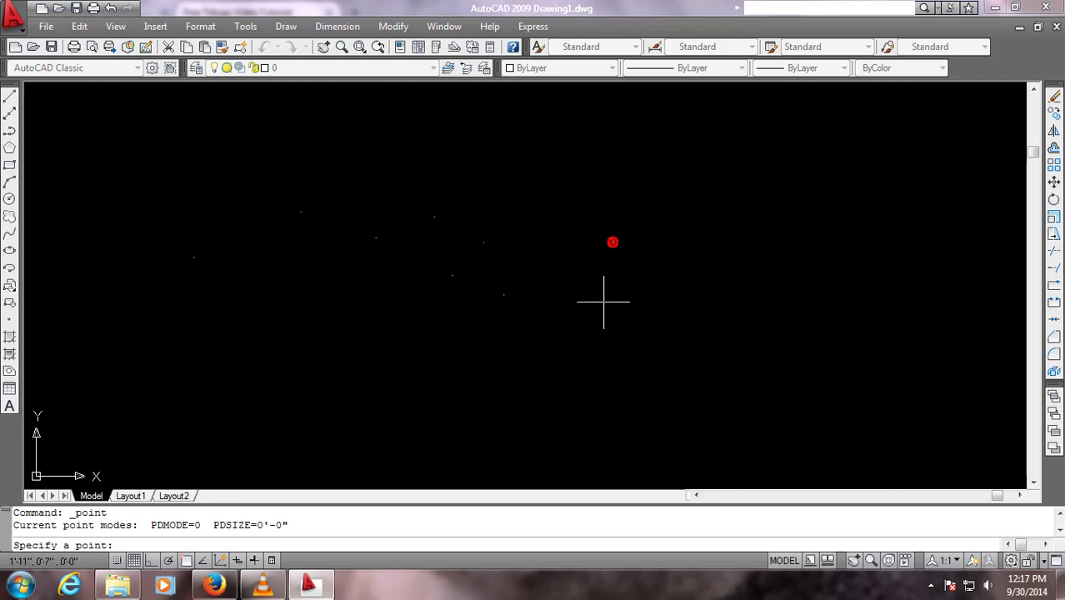
left_click(662, 201)
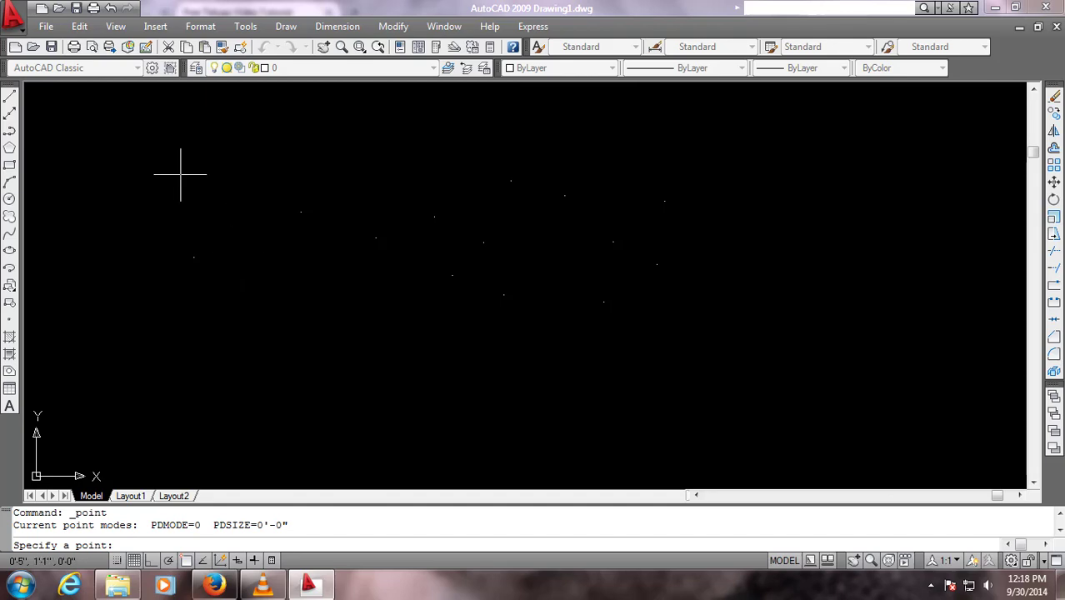
left_click(9, 97)
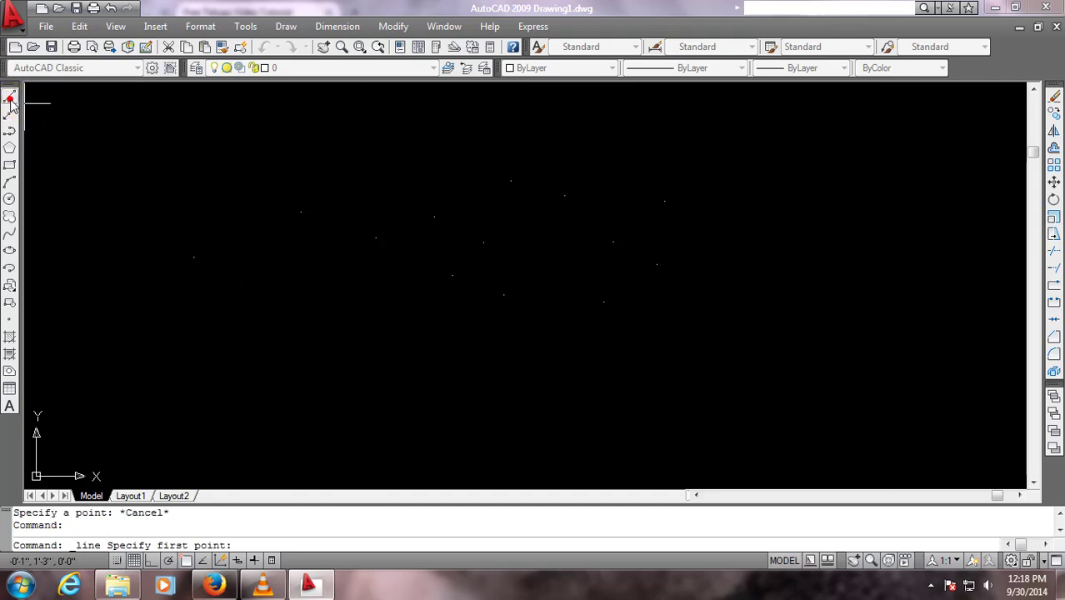
left_click(194, 258)
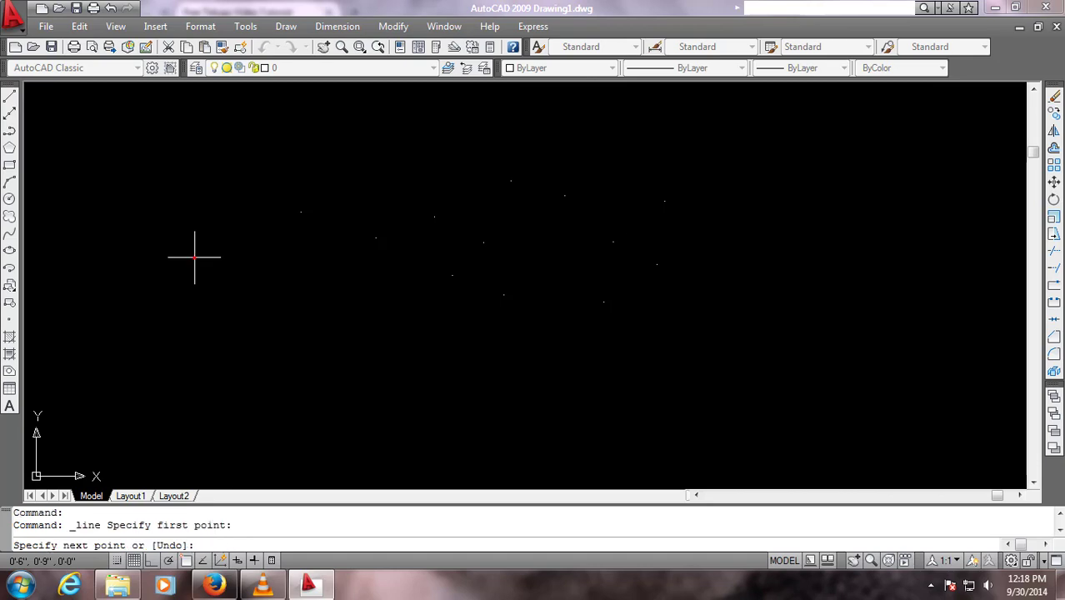
left_click(303, 213)
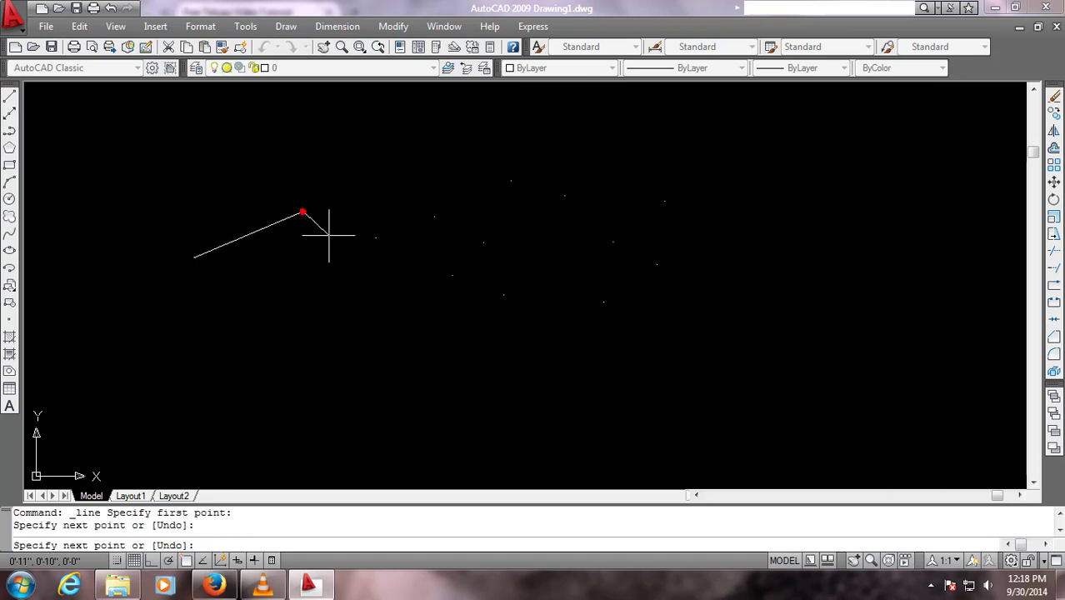
left_click(375, 239)
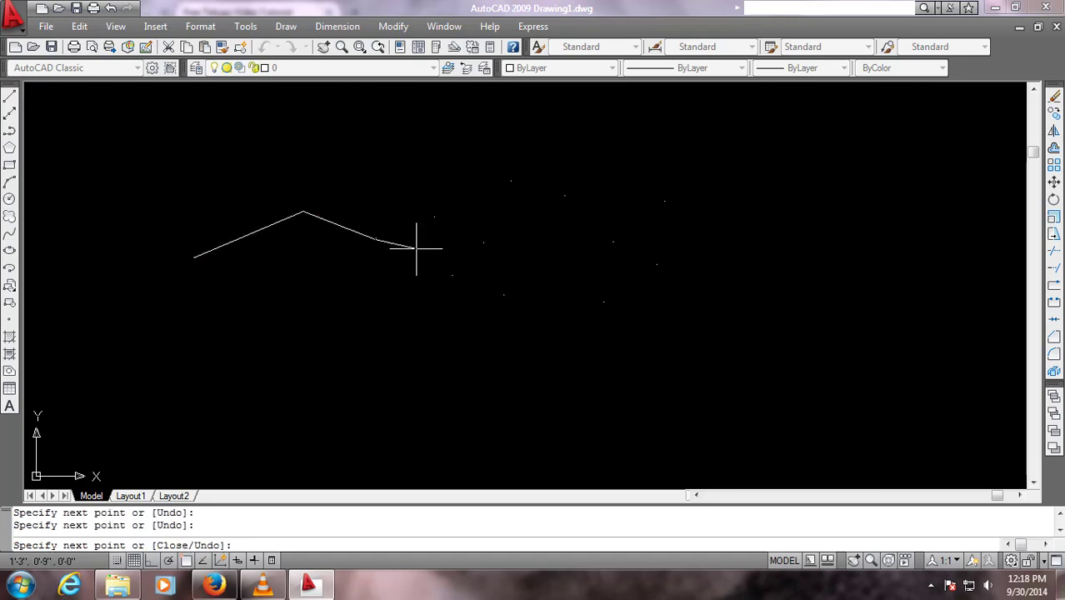
key("Escape")
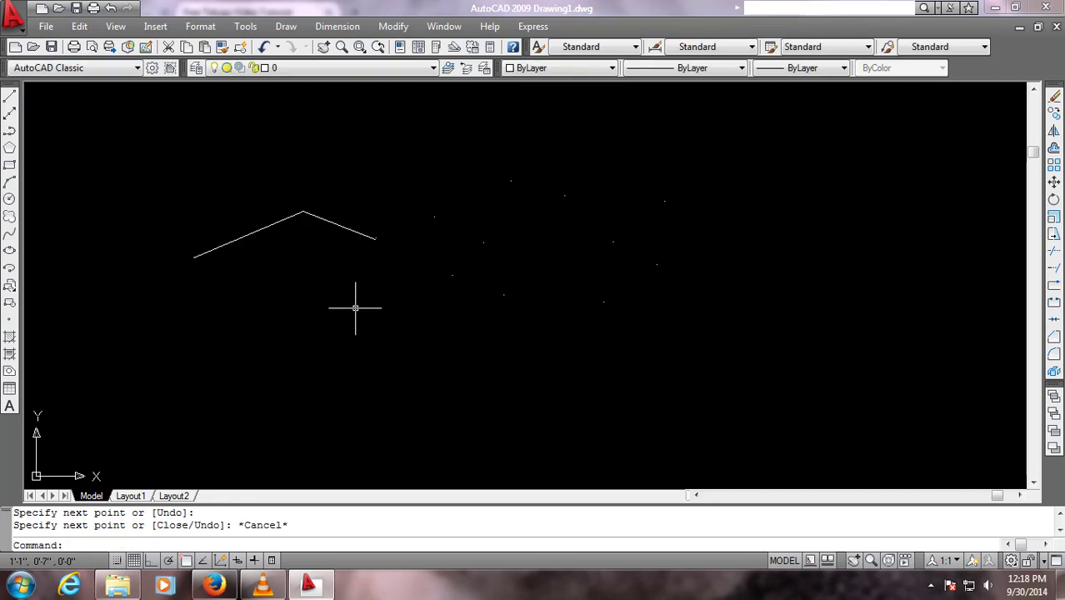
key("ctrl+z")
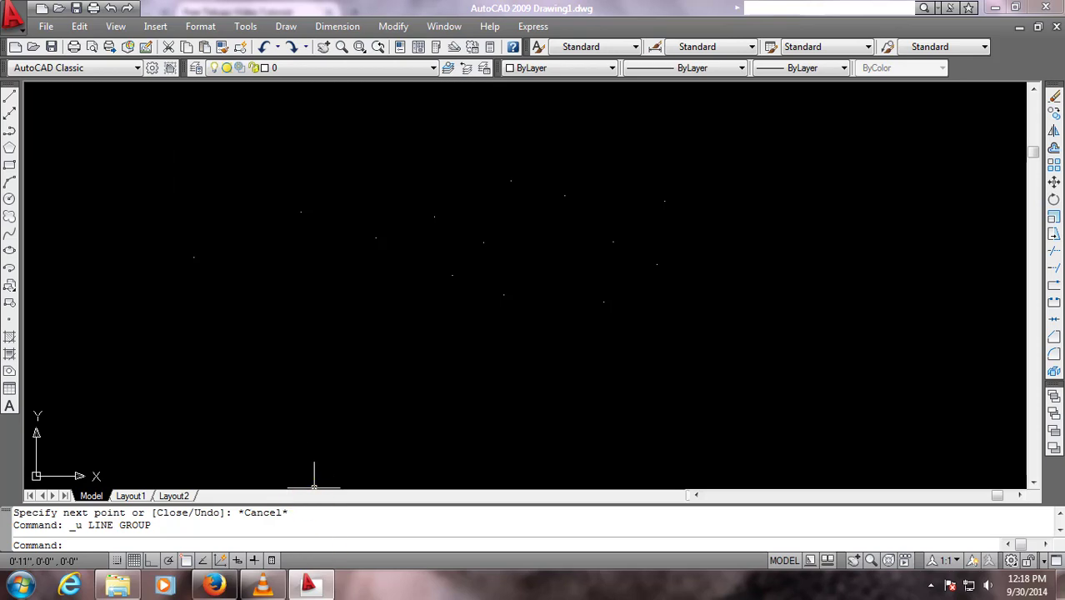
- Change the point display style to the circle-square-cross marker
left_click(193, 28)
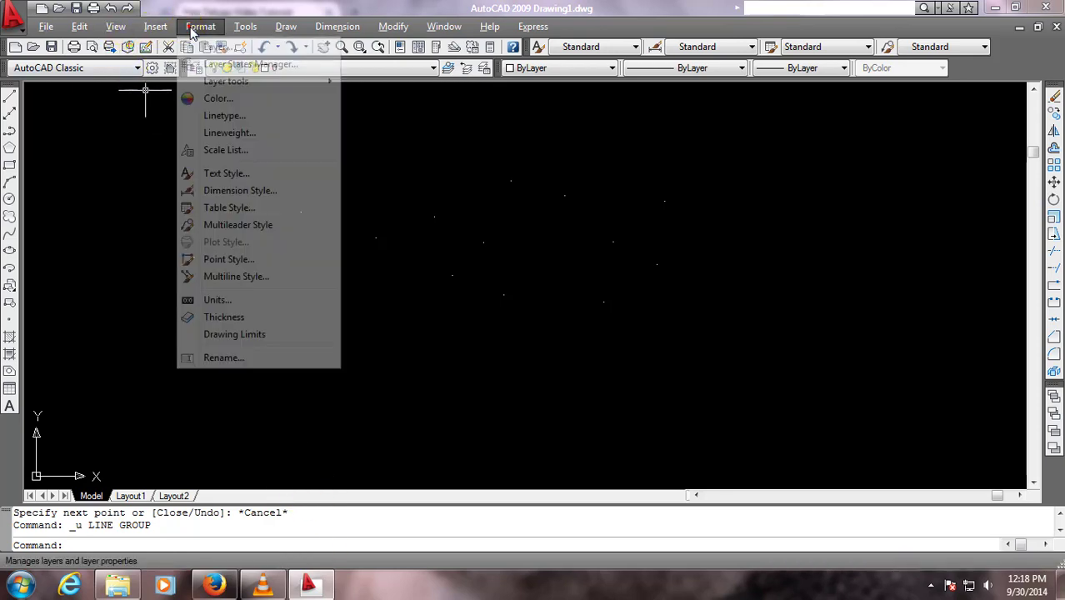
left_click(219, 259)
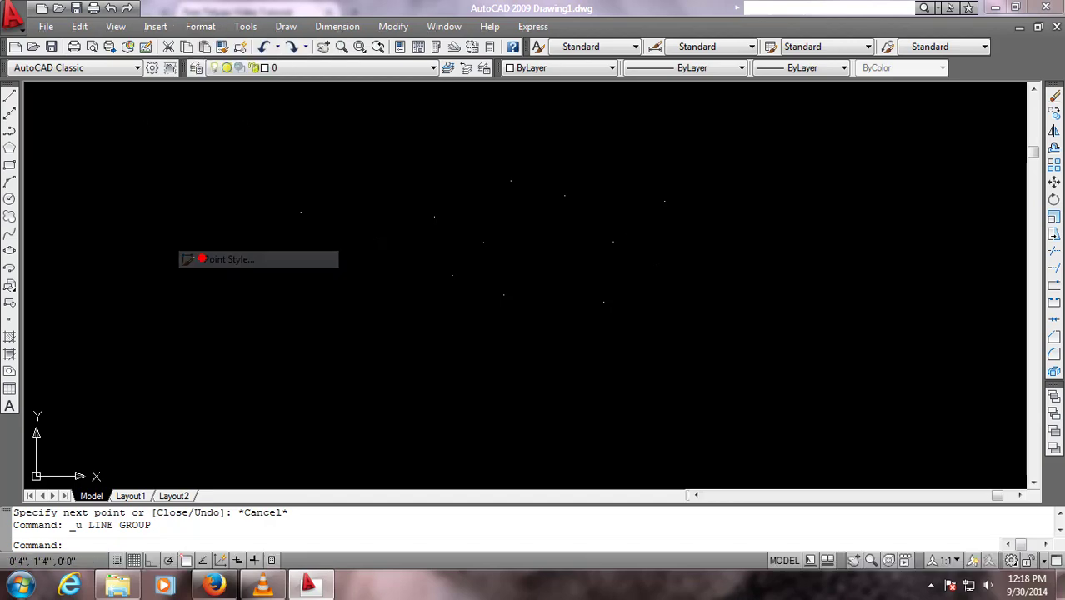
left_click_drag(514, 166, 761, 176)
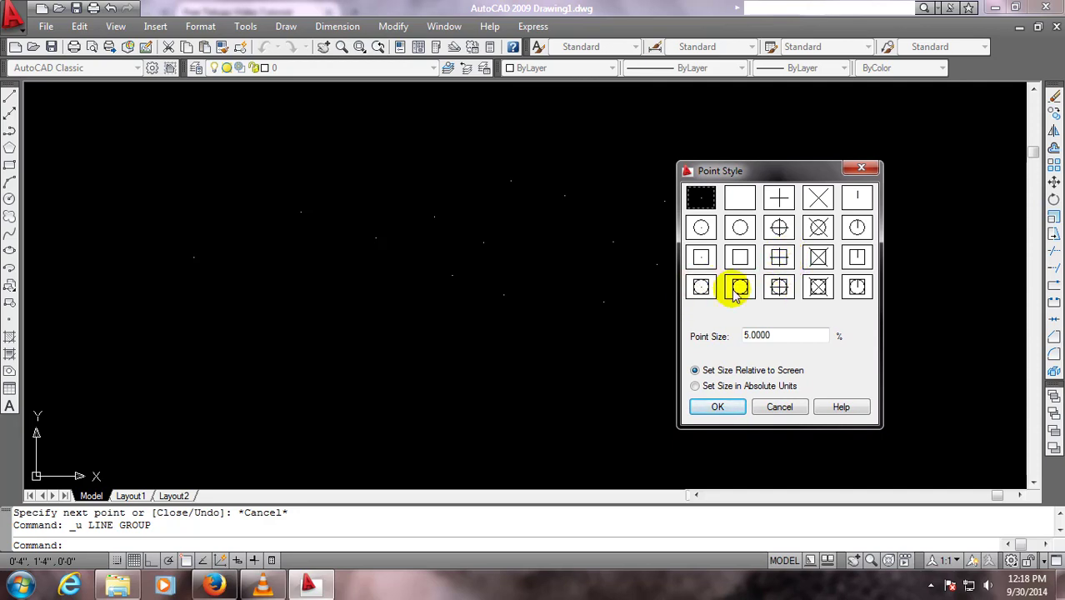
left_click(778, 286)
left_click(734, 408)
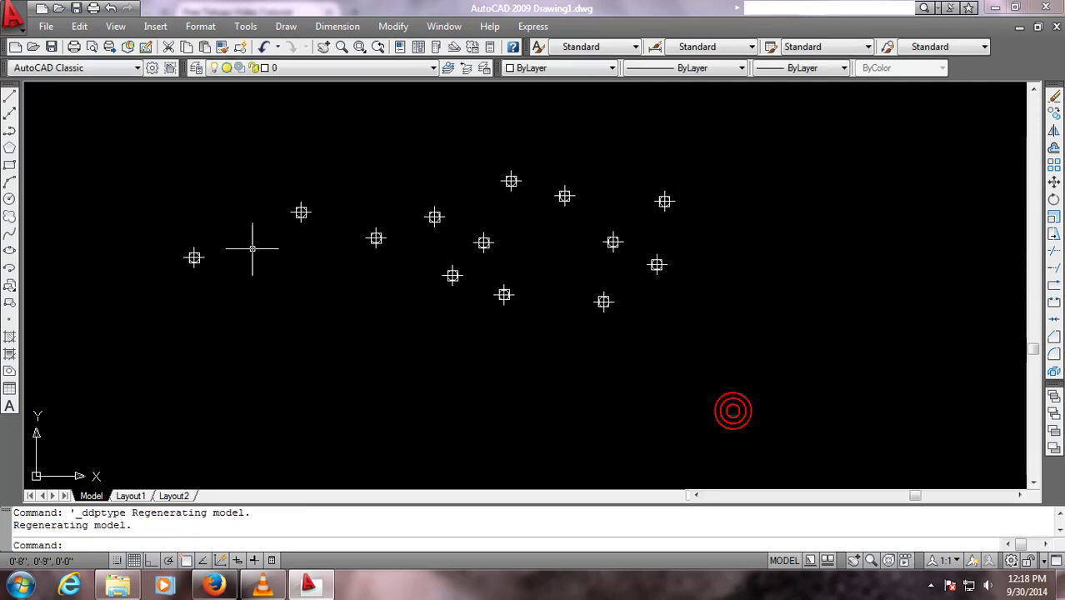
- Draw a zigzag line from the leftmost point through seven point markers, then end it
left_click(10, 97)
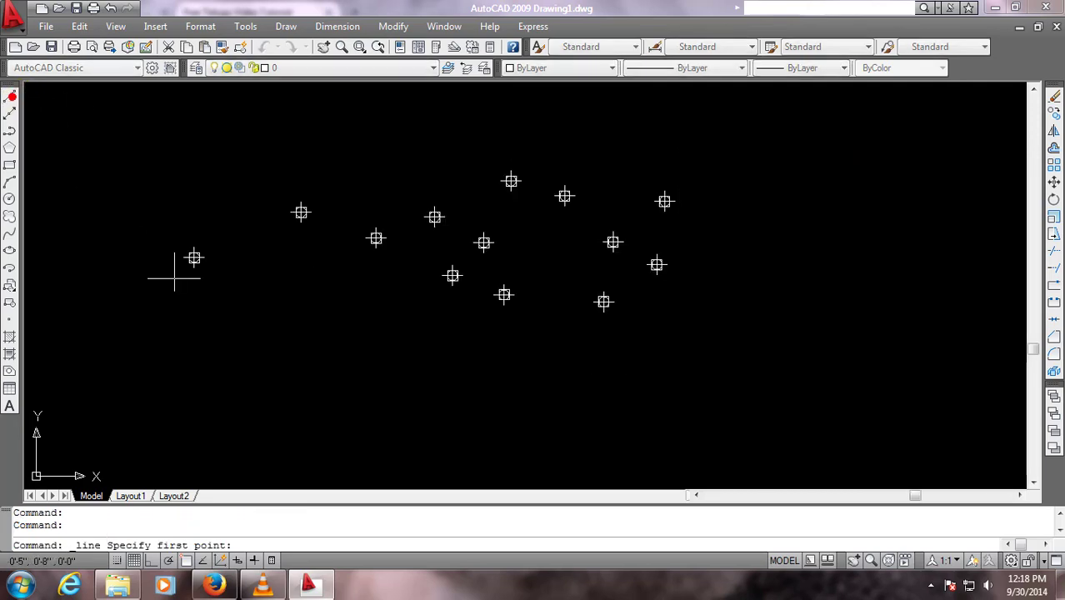
left_click(194, 257)
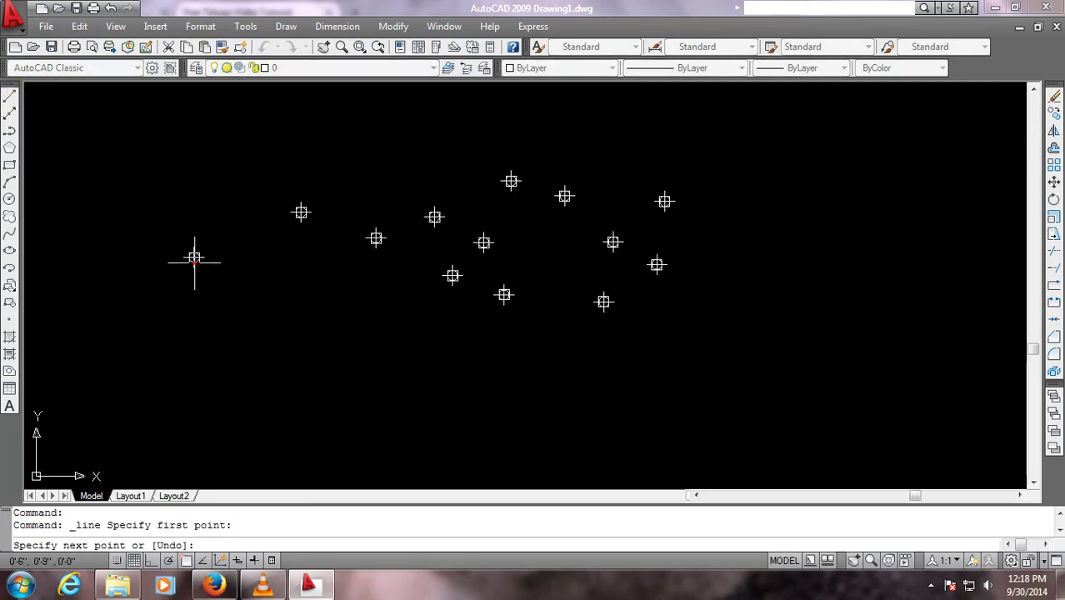
left_click(301, 213)
left_click(376, 240)
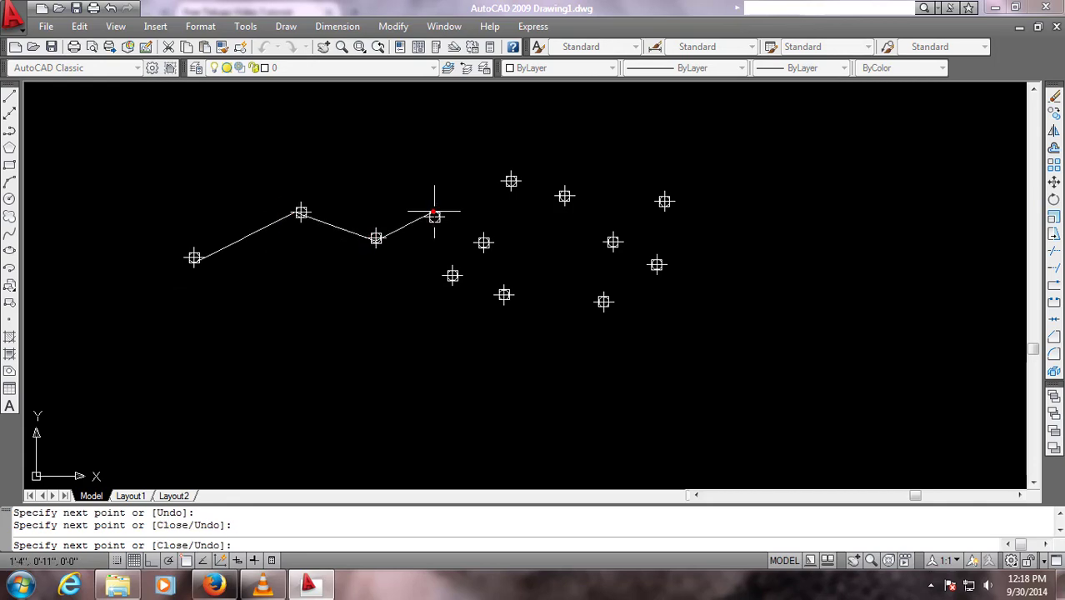
left_click(435, 216)
left_click(484, 243)
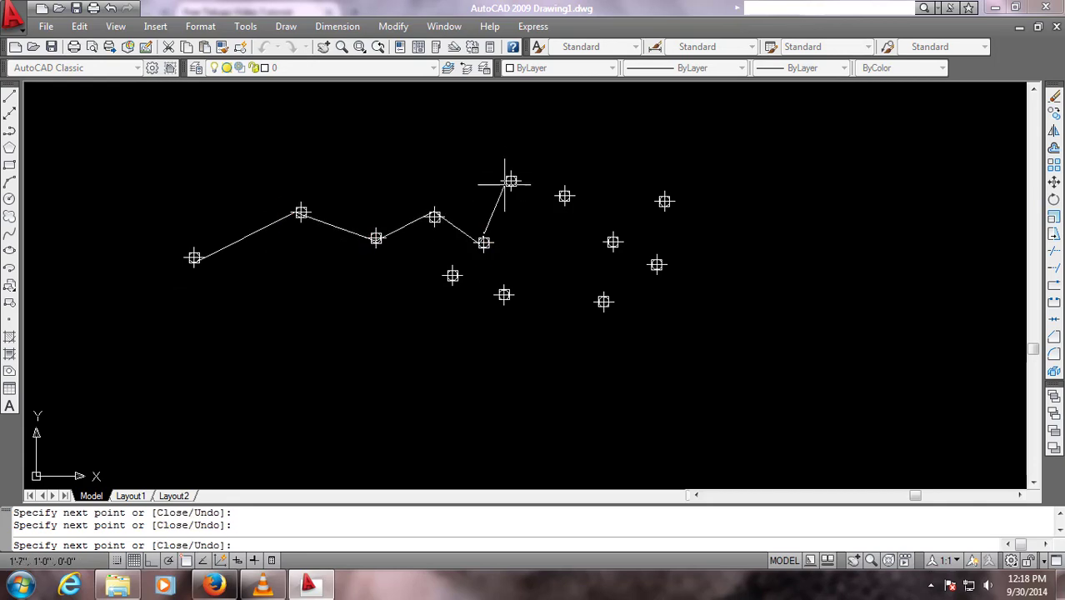
scroll(512, 238, "up", 2)
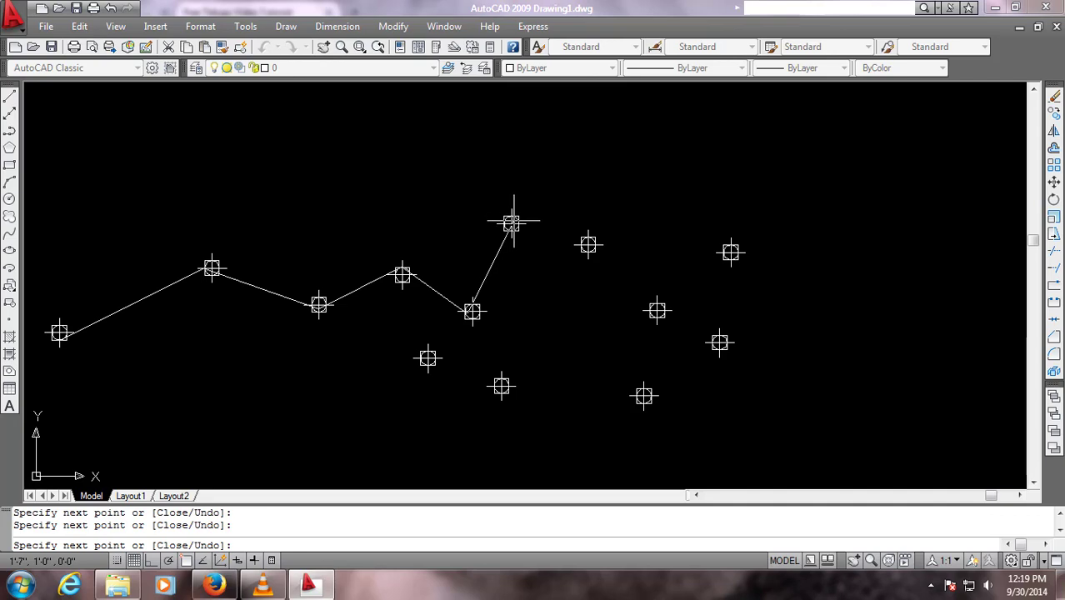
left_click(511, 223)
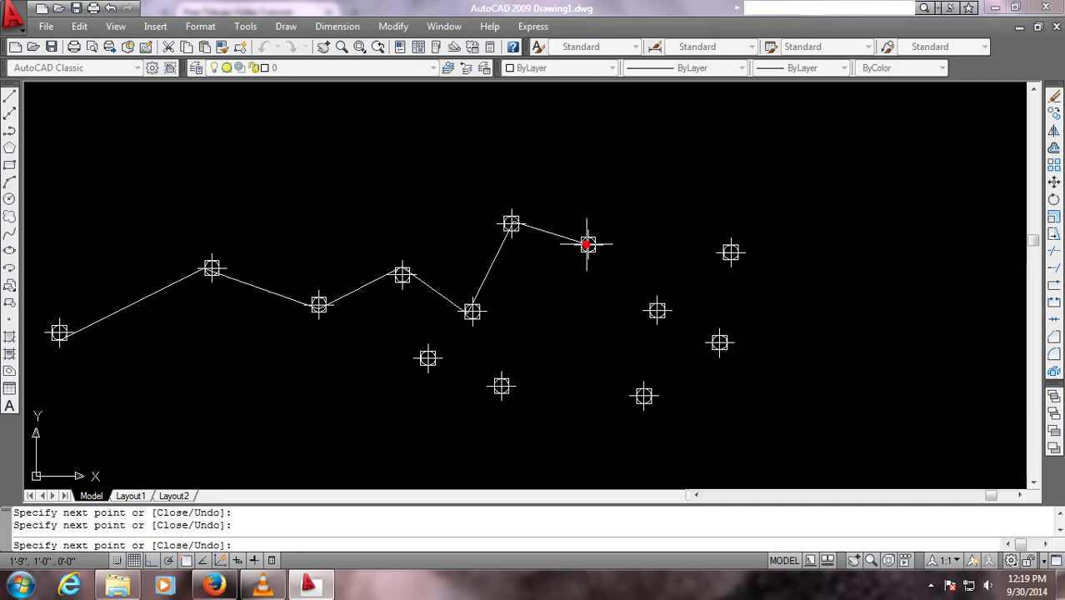
left_click(587, 244)
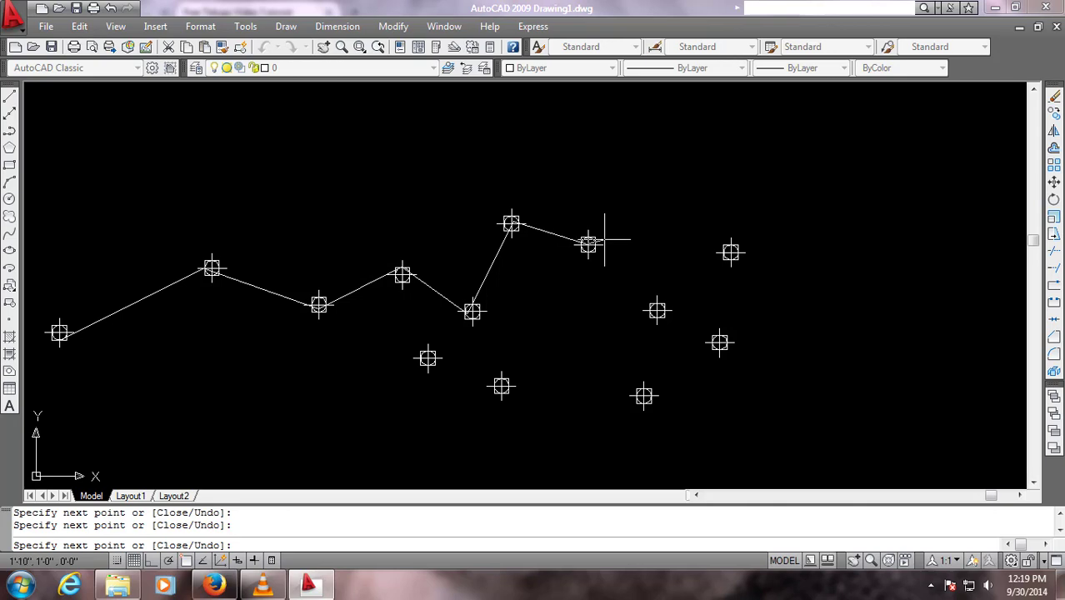
key("Return")
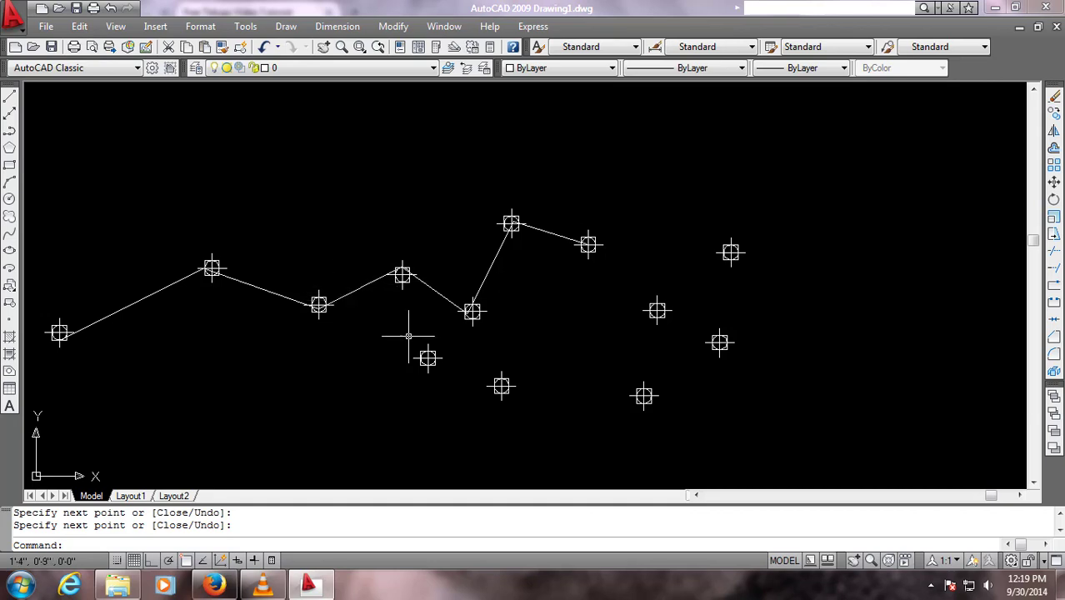
- Select everything and erase the zigzag line and all point markers
left_click(903, 326)
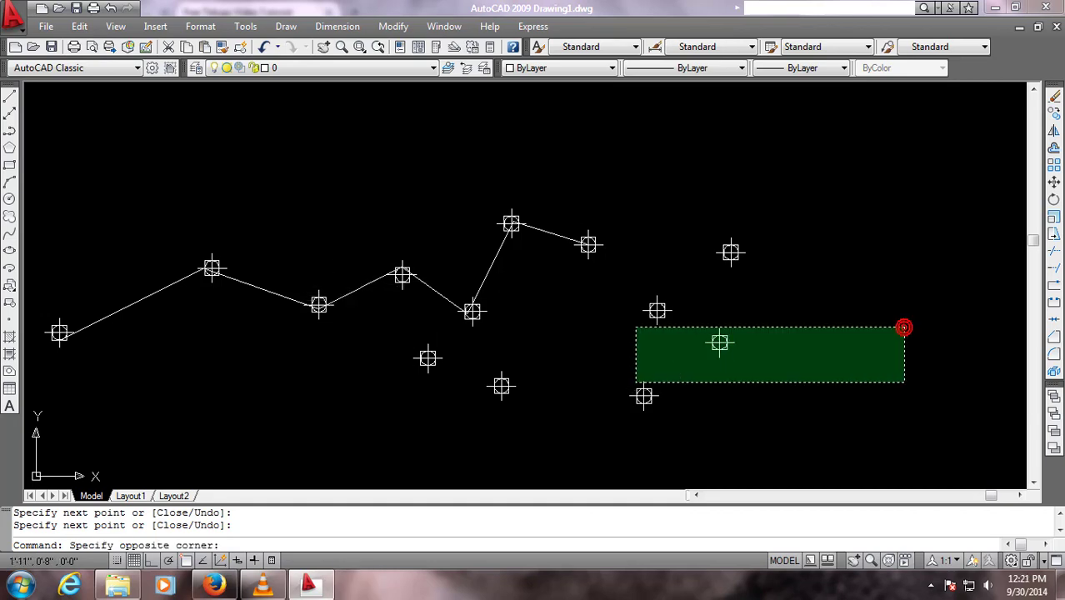
left_click(95, 203)
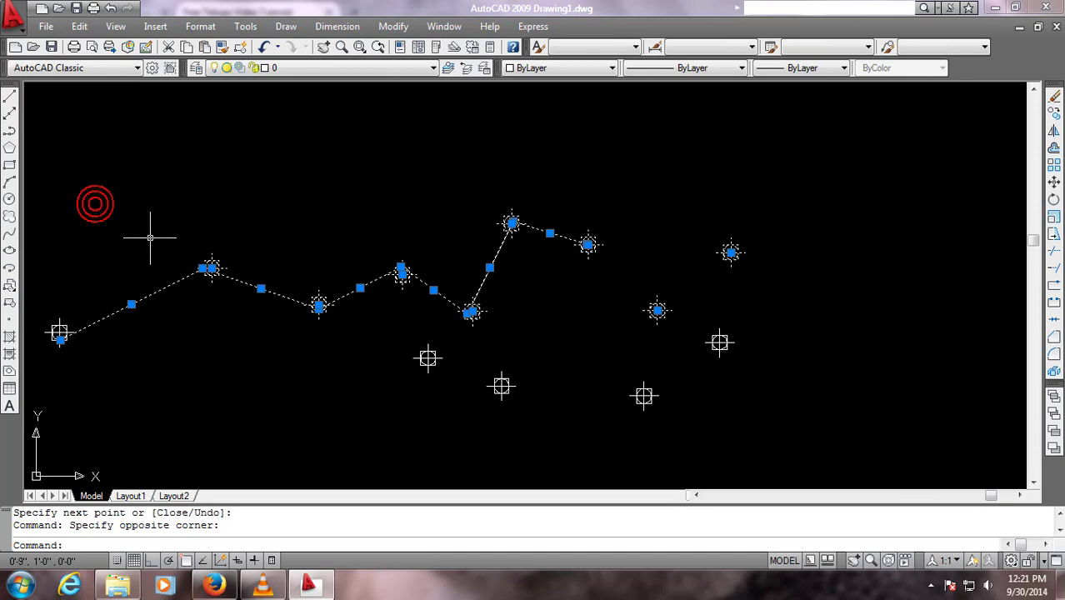
key("ctrl+a")
key("Delete")
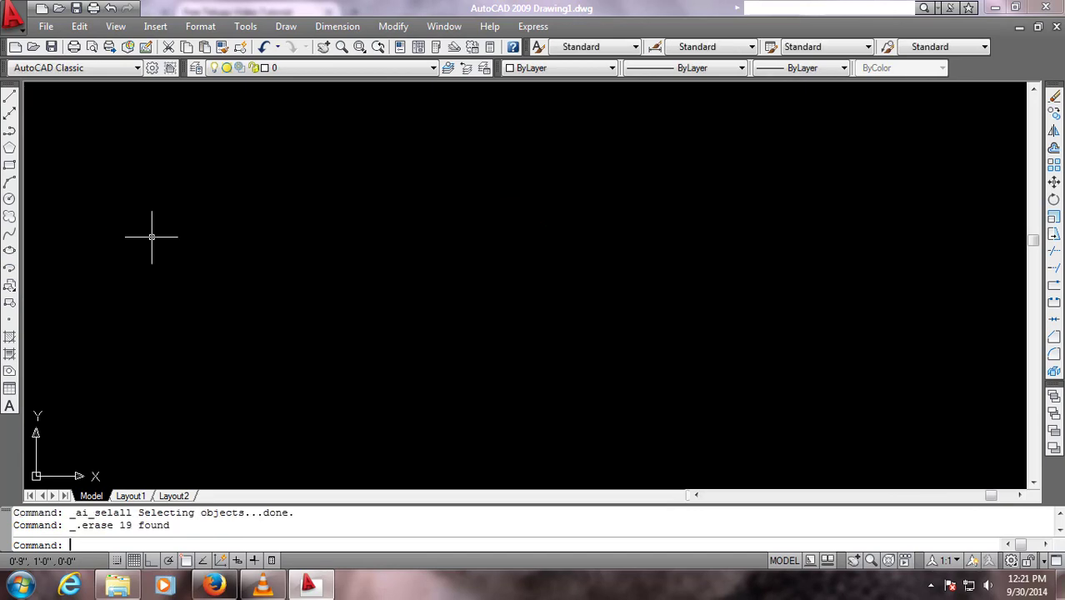
- Place four new points, then window-select and delete them
left_click(9, 319)
left_click(287, 255)
left_click(372, 235)
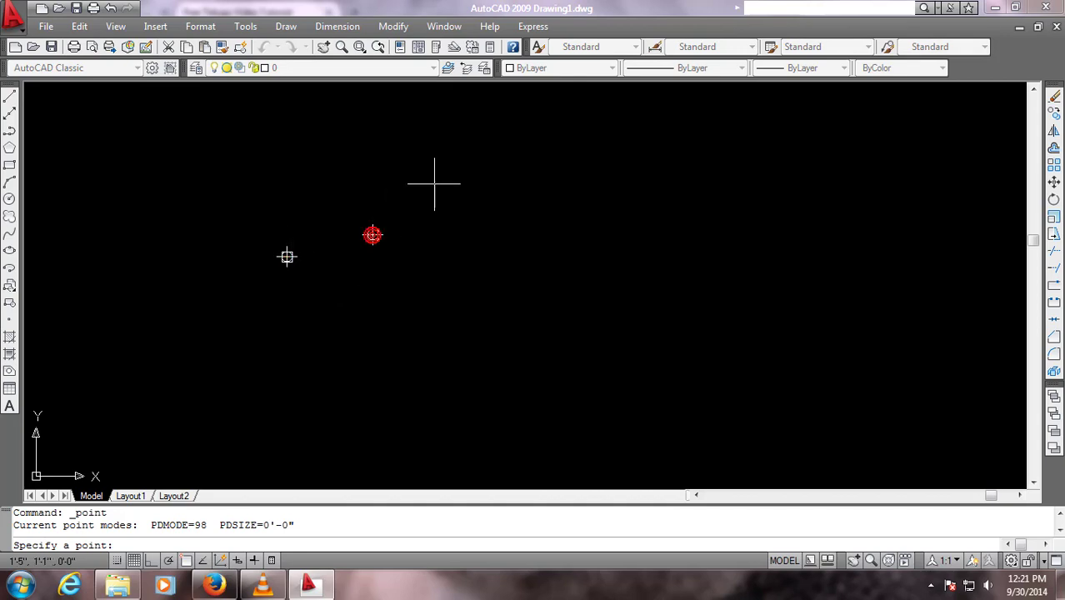
left_click(439, 183)
left_click(457, 248)
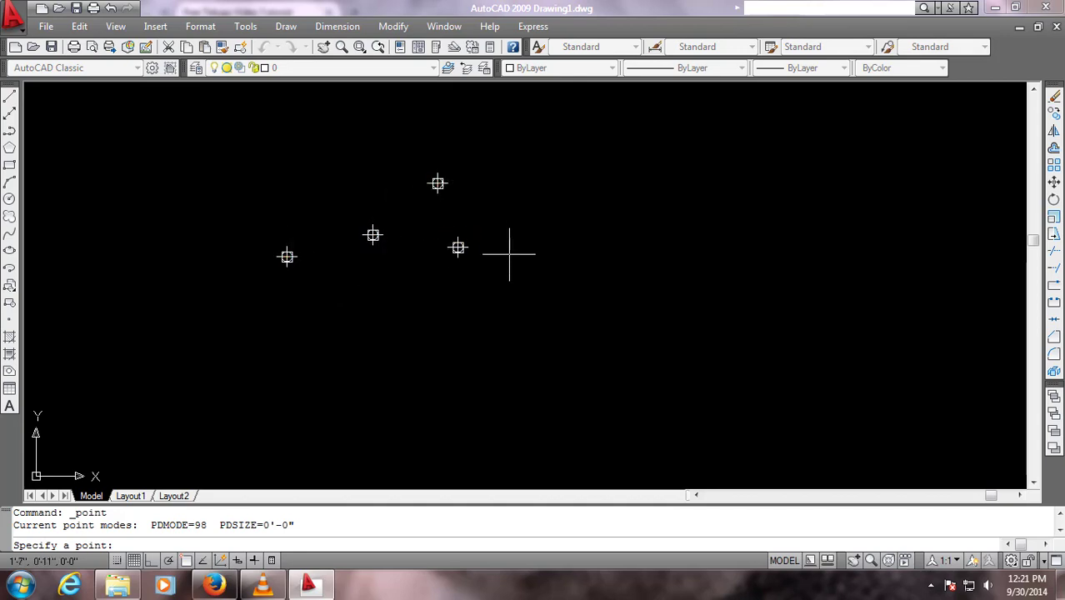
key("Escape")
left_click(521, 285)
left_click(230, 168)
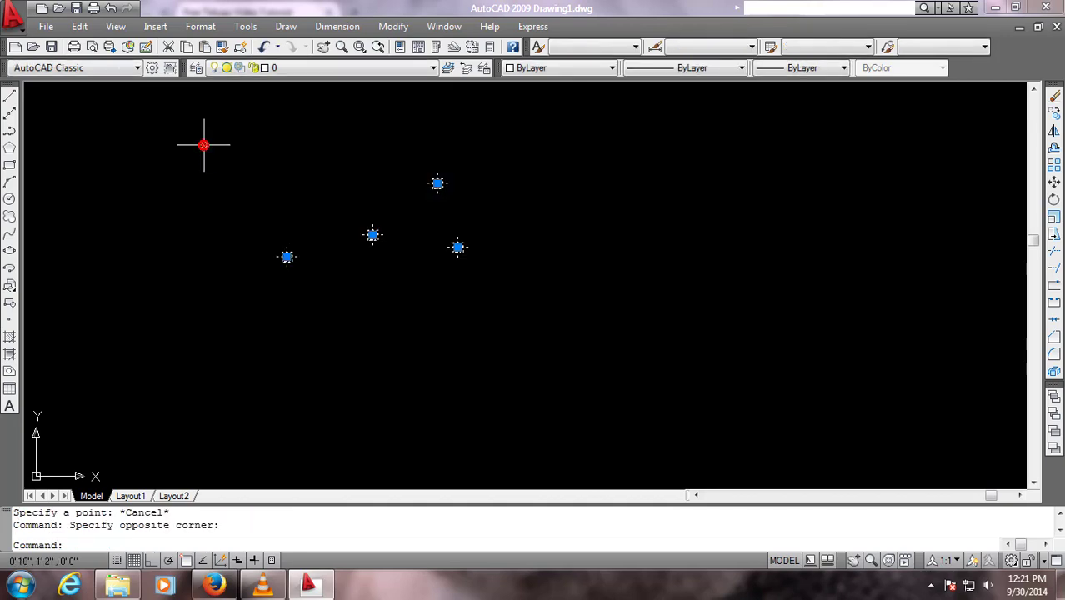
key("Delete")
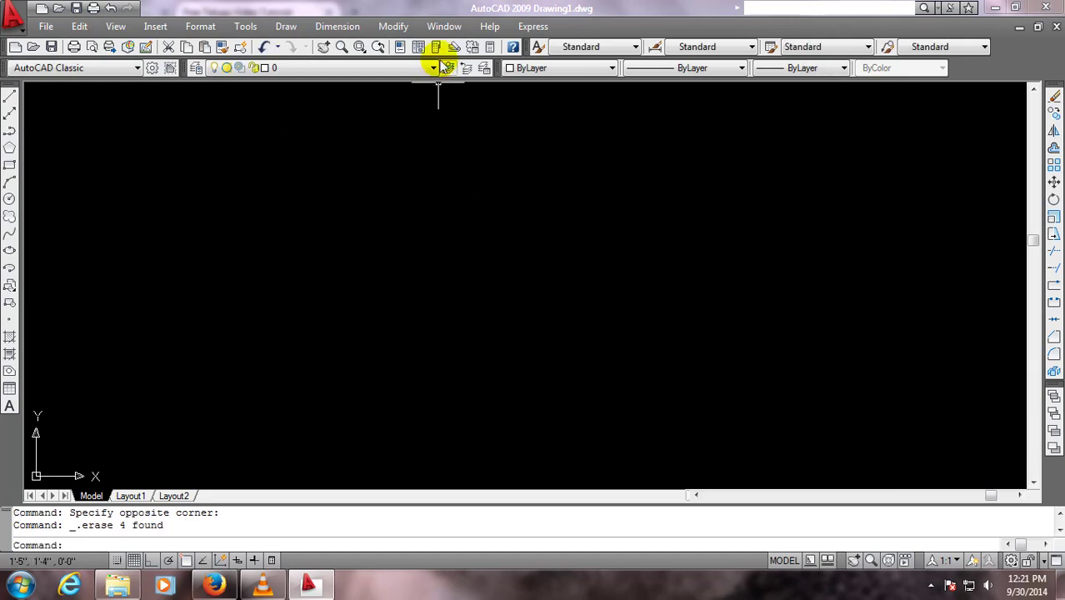
left_click(286, 27)
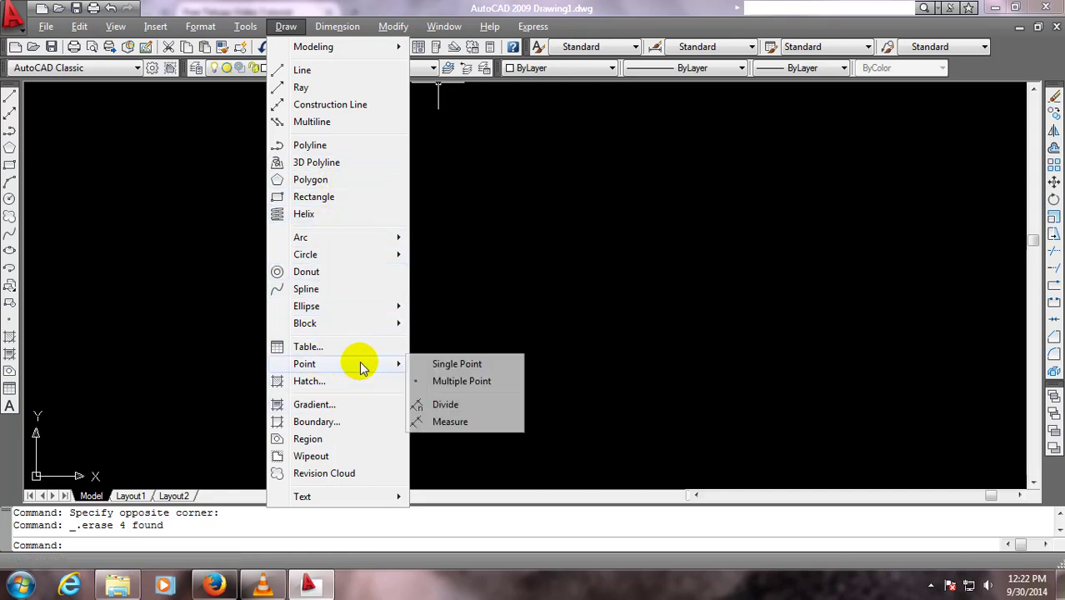
mouse_move(304, 364)
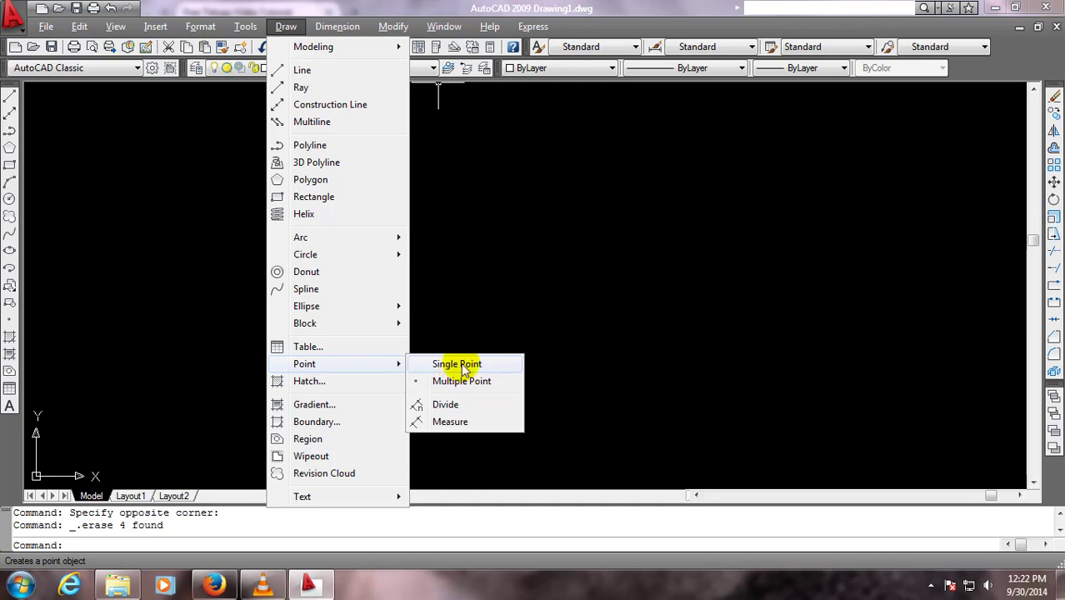
left_click(456, 364)
left_click(347, 180)
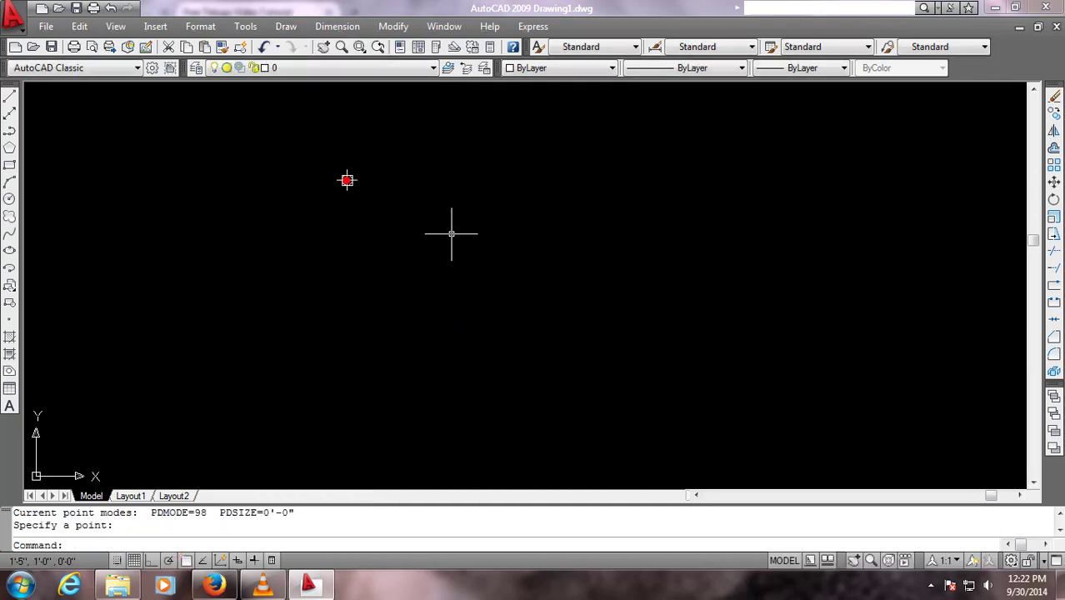
left_click(452, 235)
left_click(477, 318)
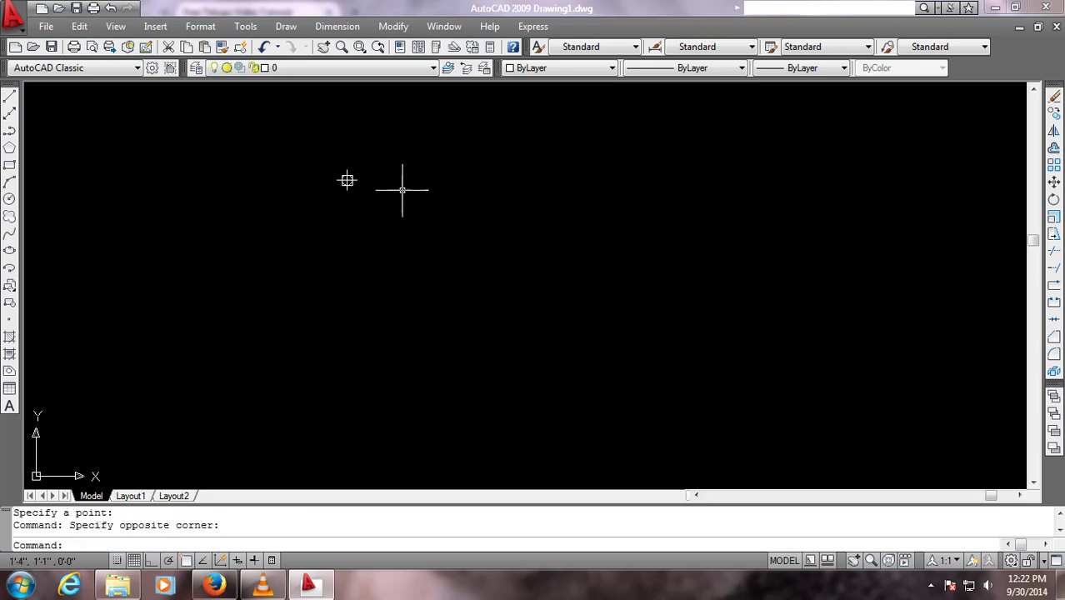
left_click(286, 26)
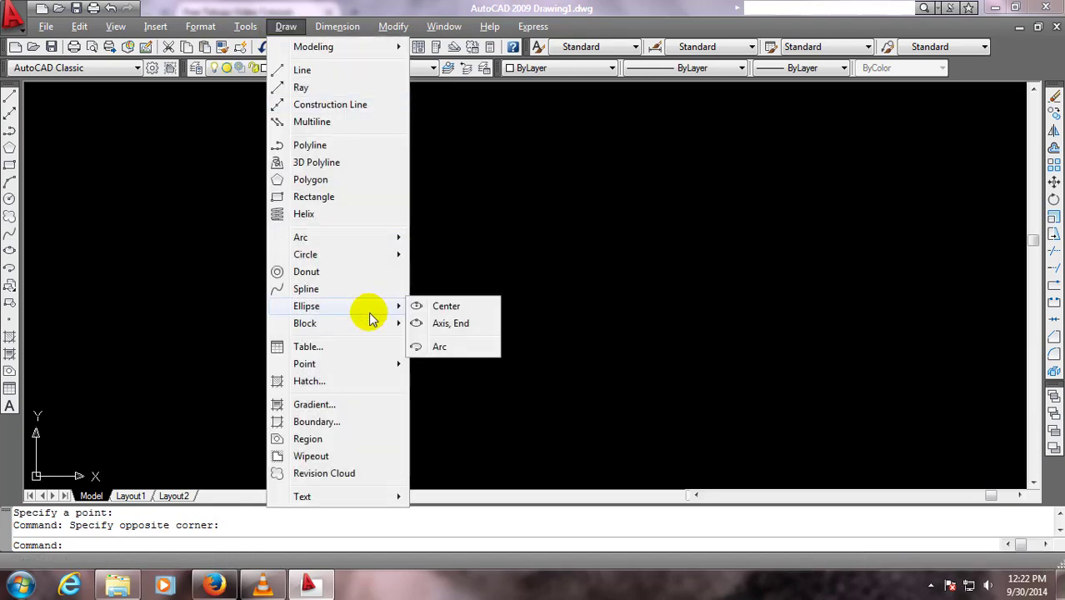
mouse_move(304, 363)
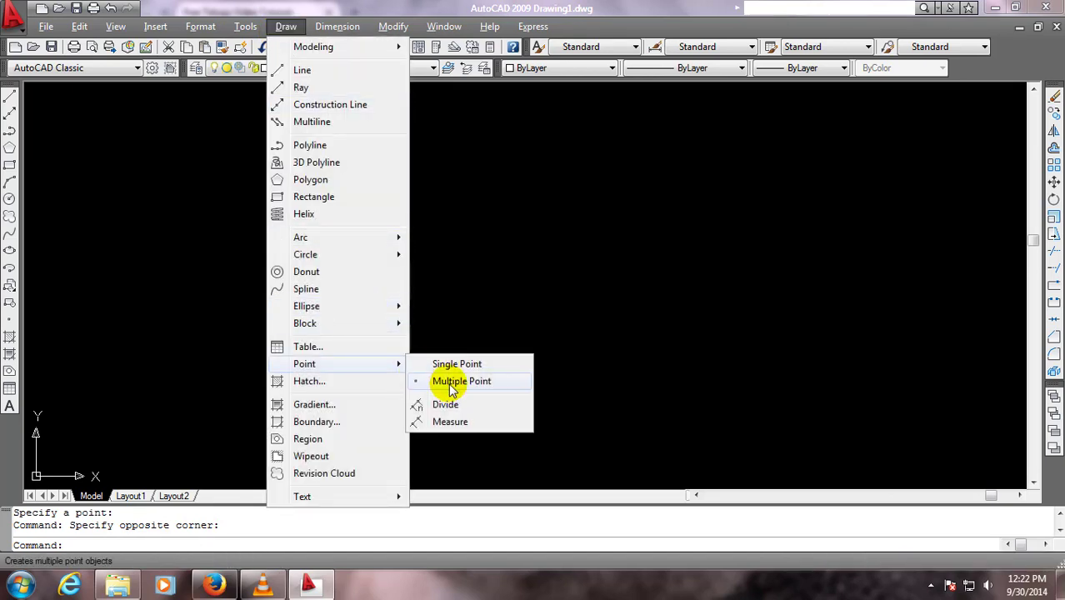
left_click(451, 387)
left_click(457, 201)
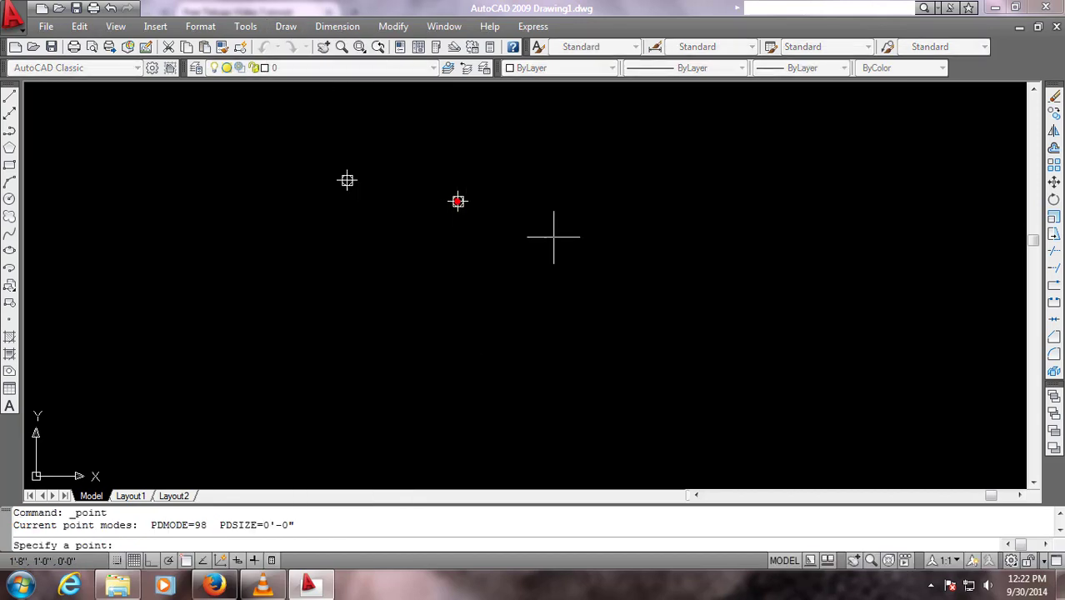
left_click(590, 198)
left_click(629, 251)
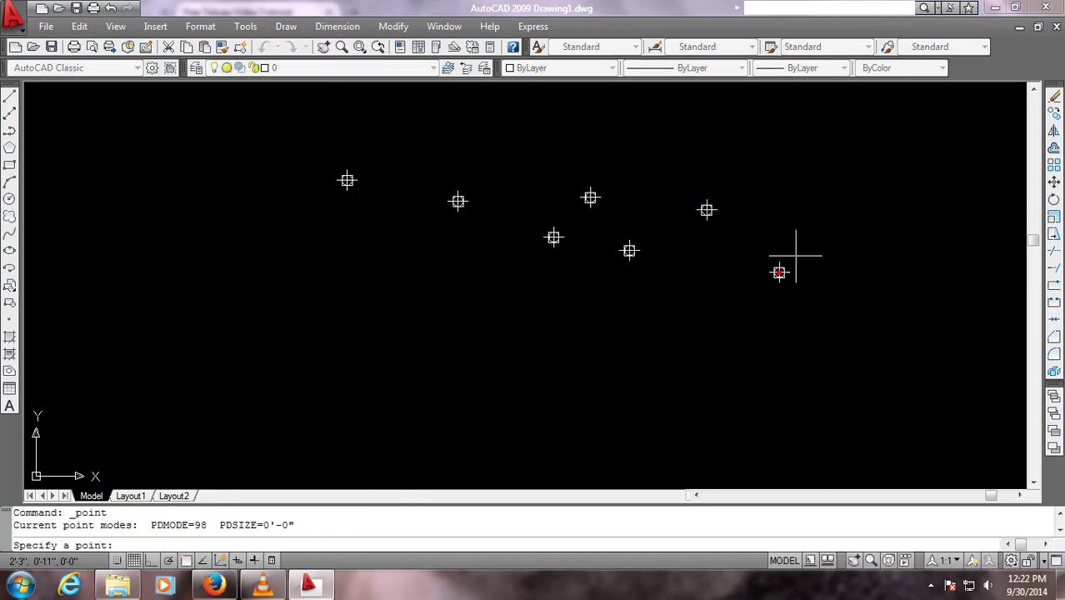
left_click(810, 219)
key("Escape")
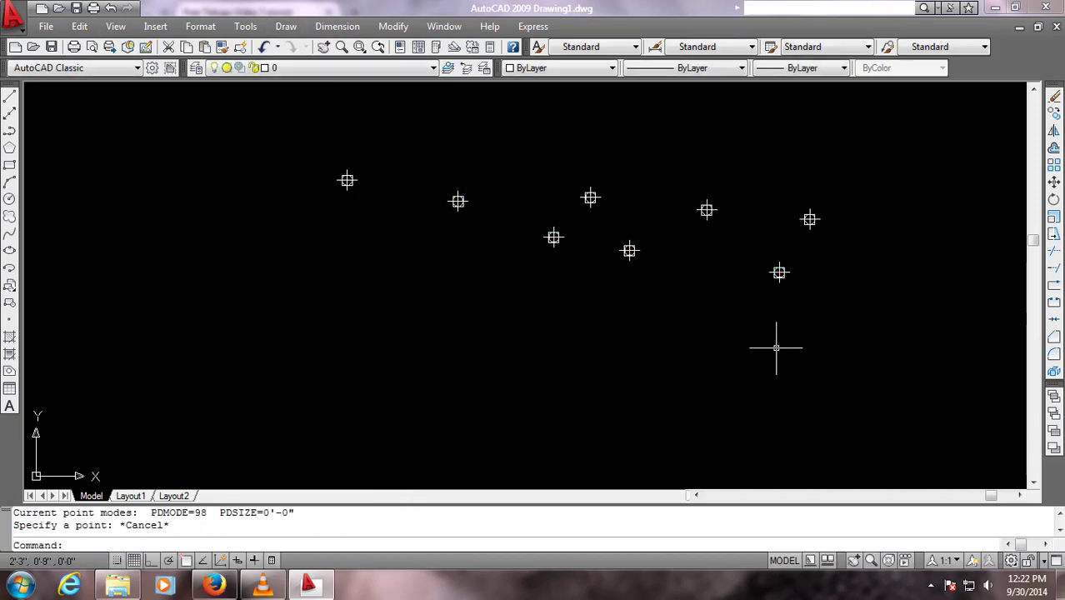
key("ctrl+a")
key("ctrl+x")
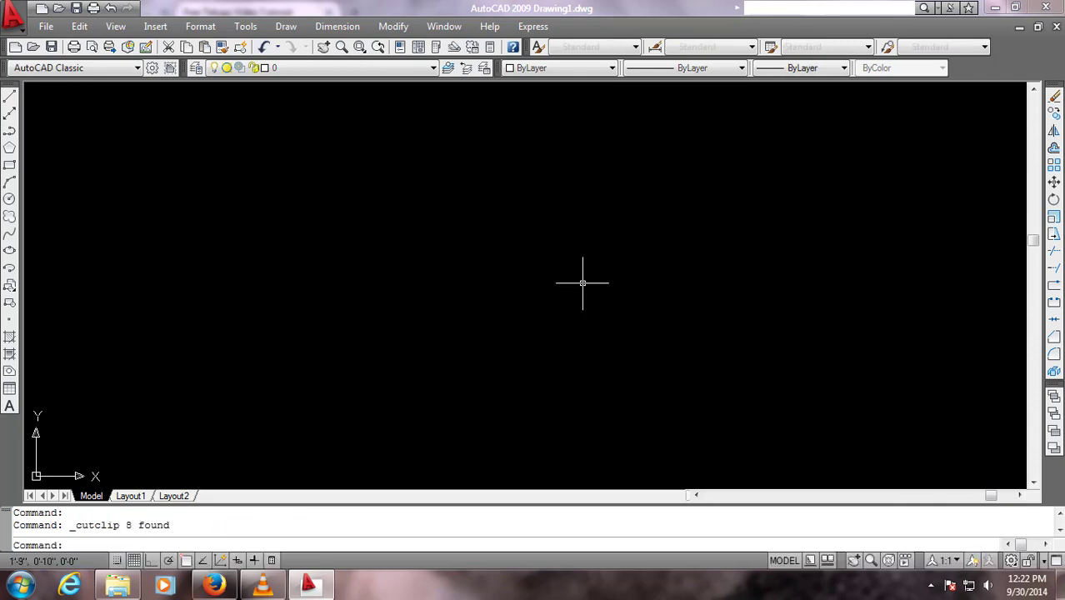
- Look over the Draw menu's options, then start the Line command
left_click(286, 27)
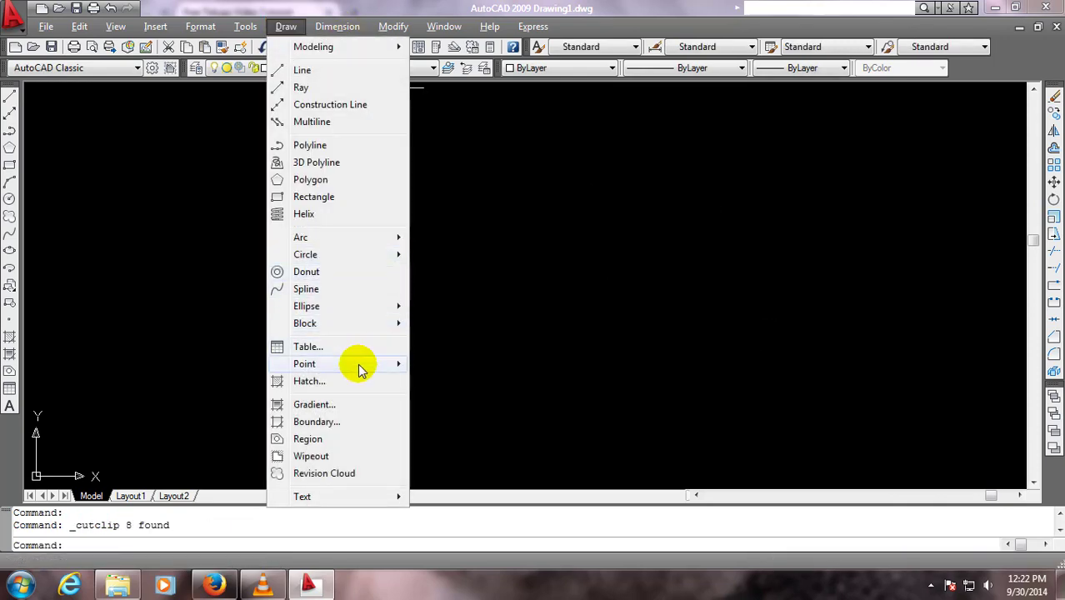
mouse_move(305, 364)
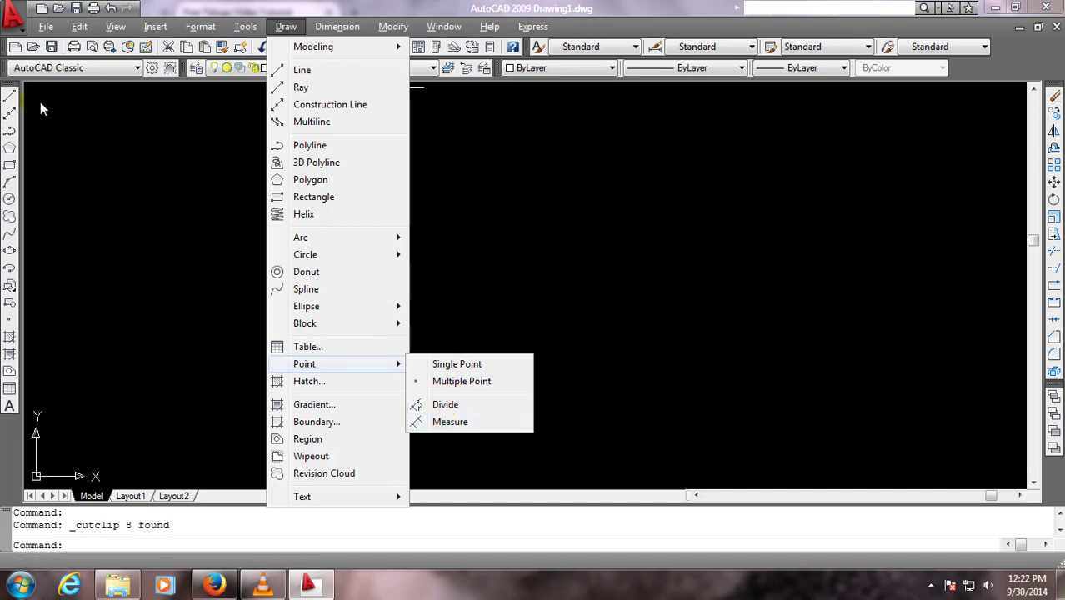
left_click(11, 97)
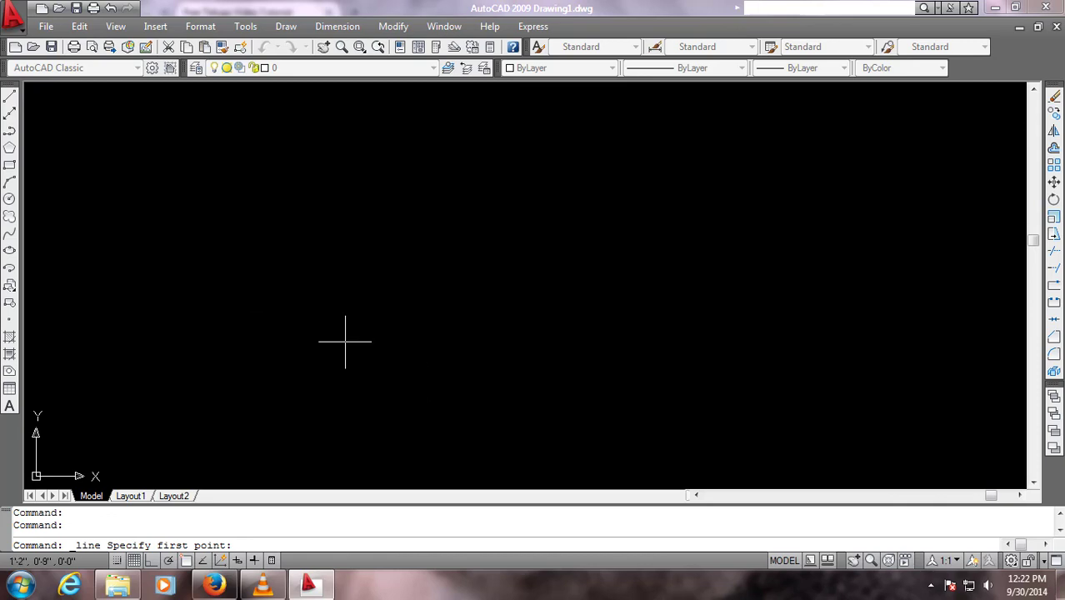
- Draw a horizontal line 100' long from a point left of centre, with Ortho on
left_click(200, 26)
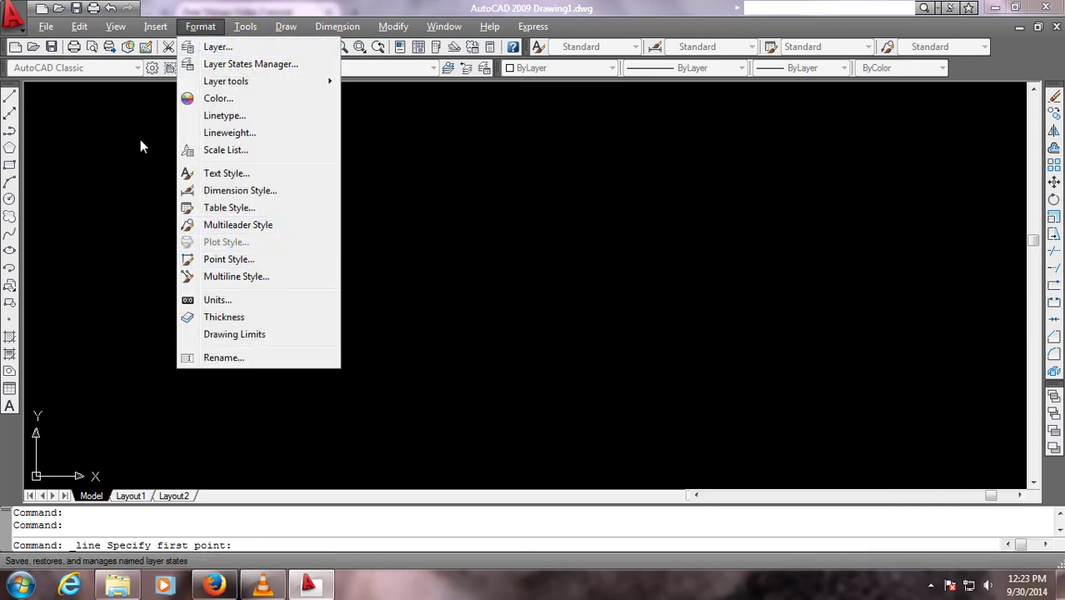
left_click(9, 95)
left_click(9, 96)
left_click(247, 320)
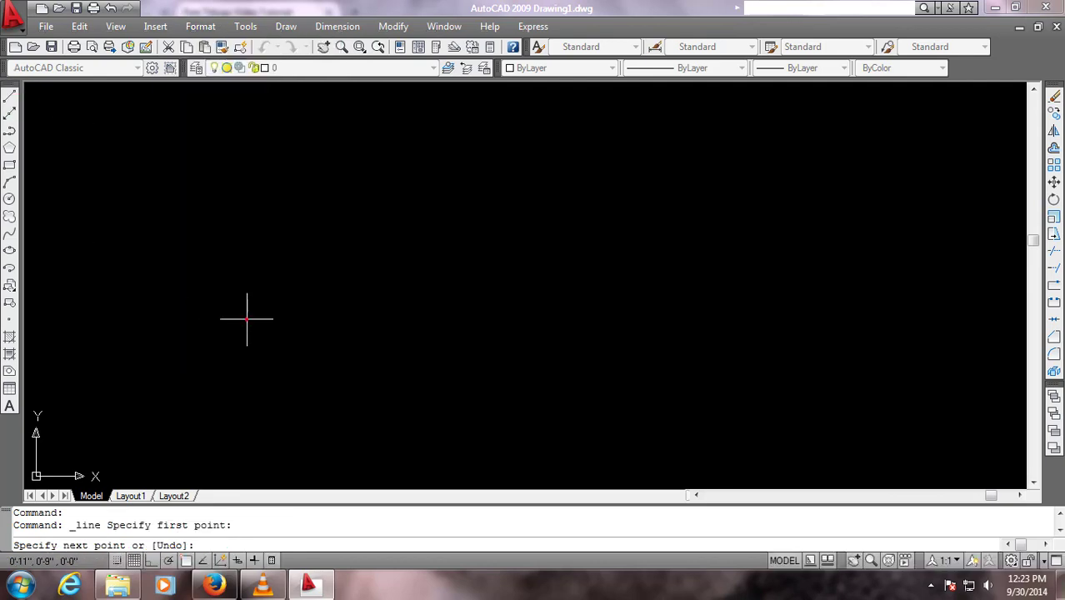
key("F8")
type("100")
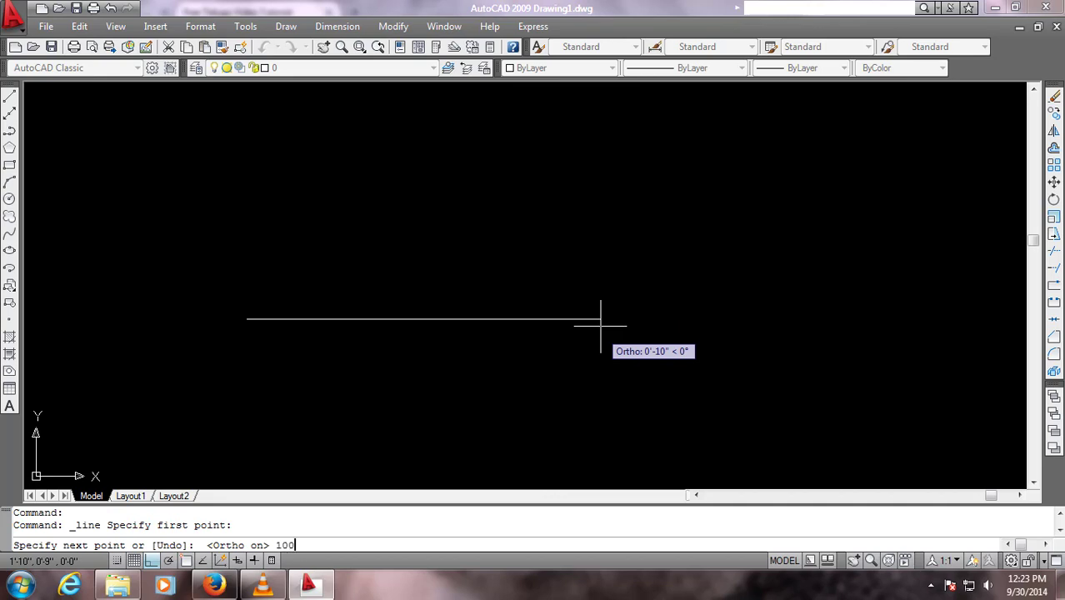
type("'")
key("Return")
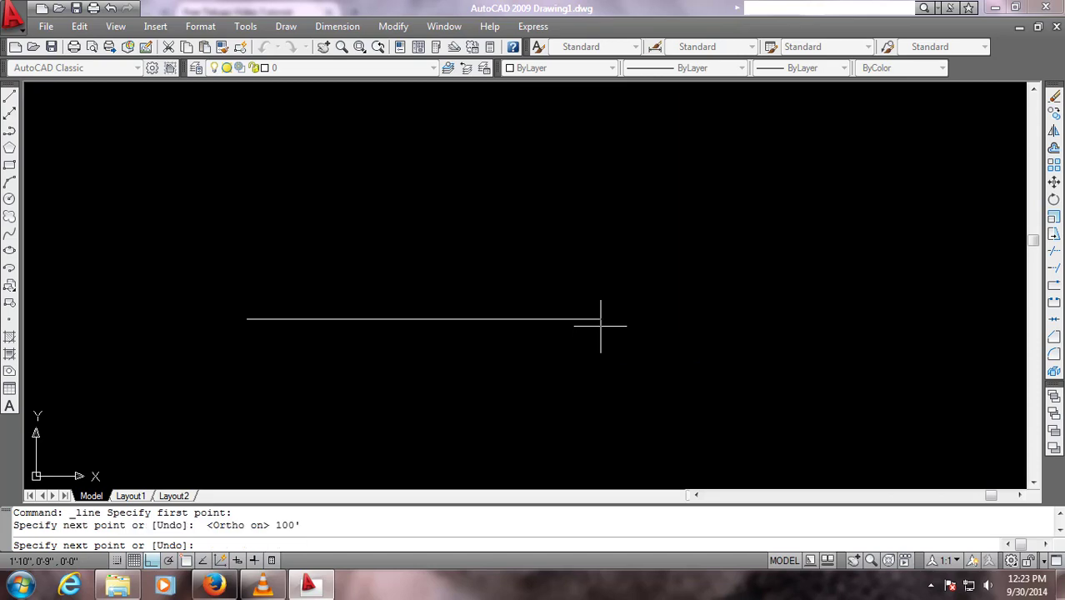
key("Return")
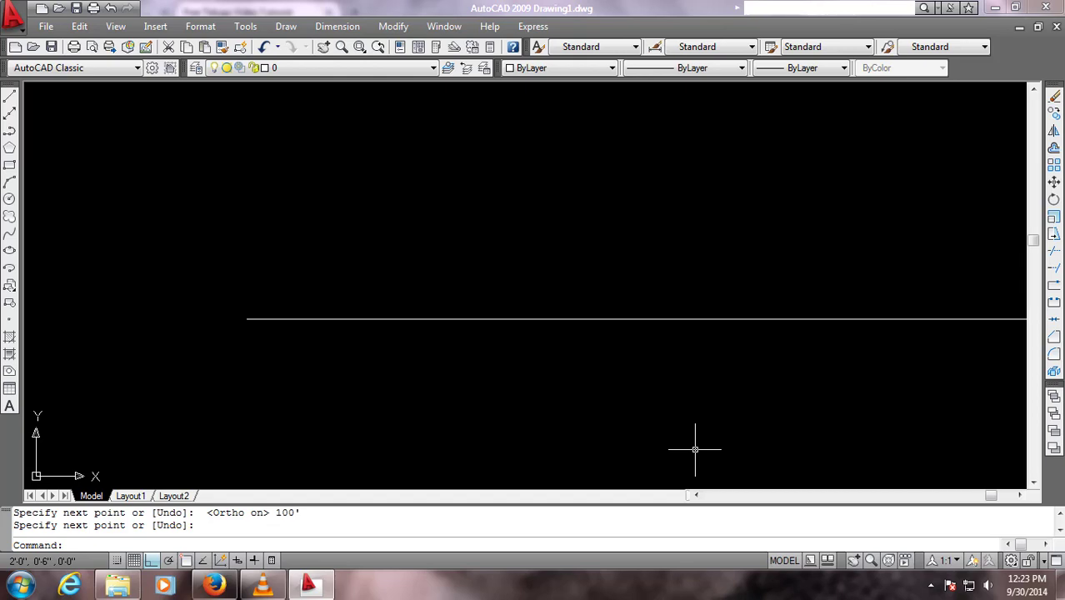
type("z")
- Zoom to extents and pan so the 100' line sits mid-screen
key("Return")
type("e")
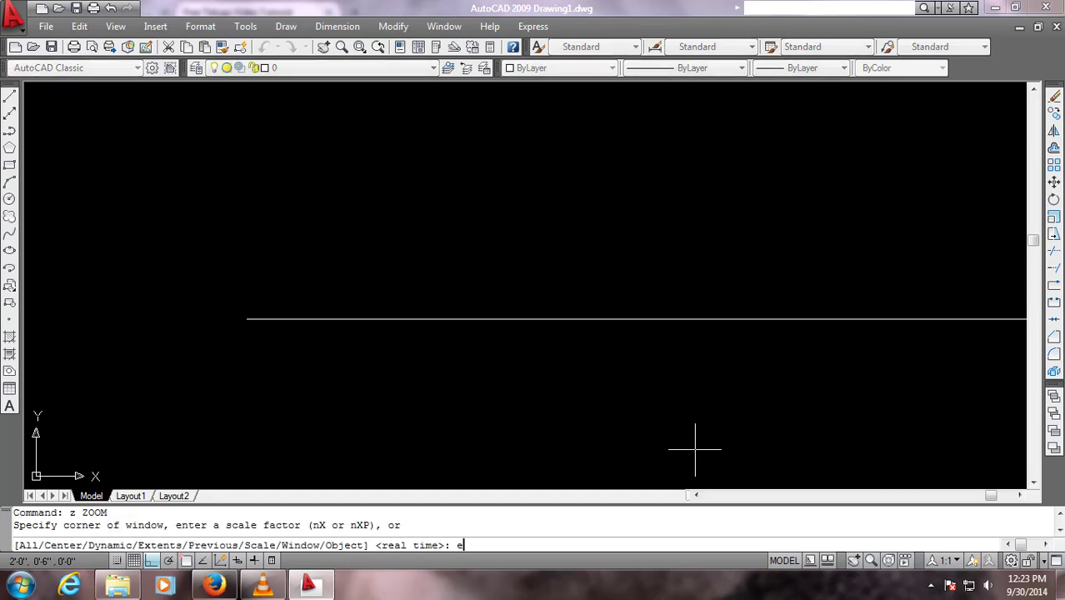
key("Return")
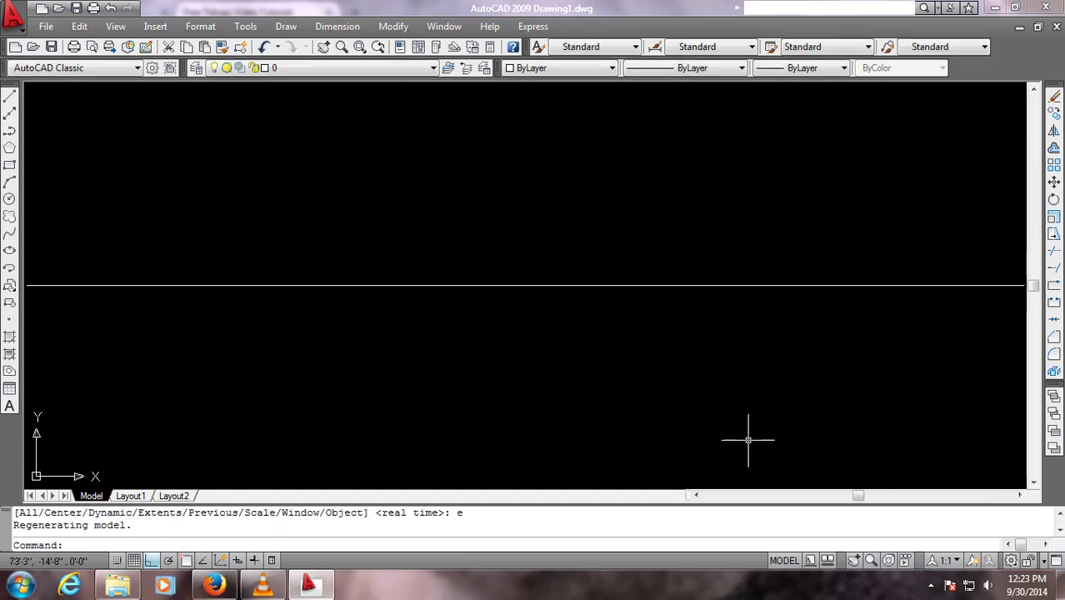
scroll(726, 425, "down", 3)
middle_click_drag(622, 311, 487, 239)
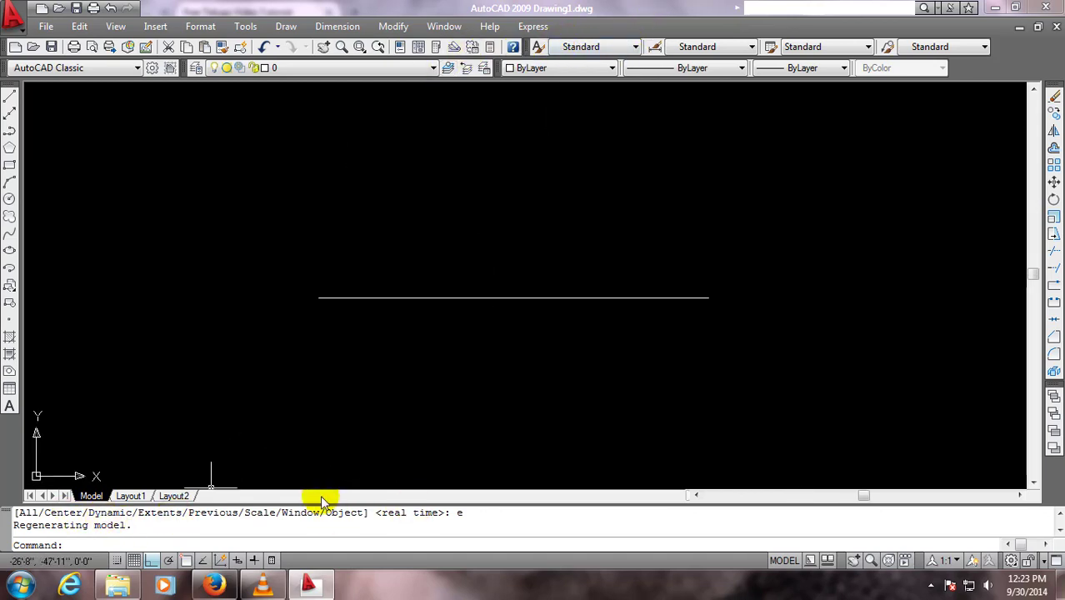
- Show the Dimension toolbar and dock it beneath the drawing area
right_click(485, 56)
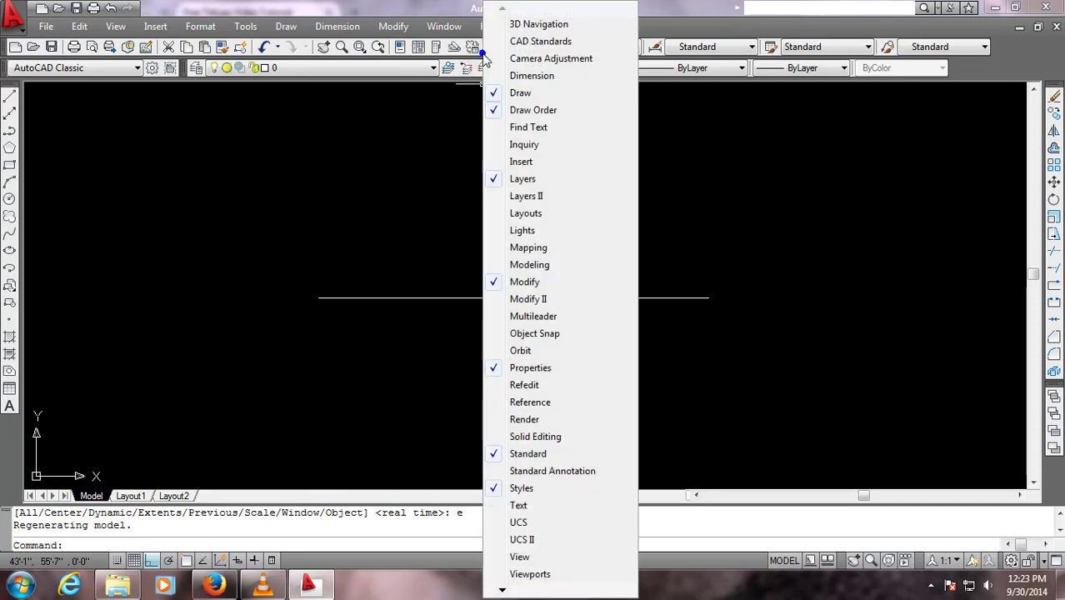
left_click(542, 75)
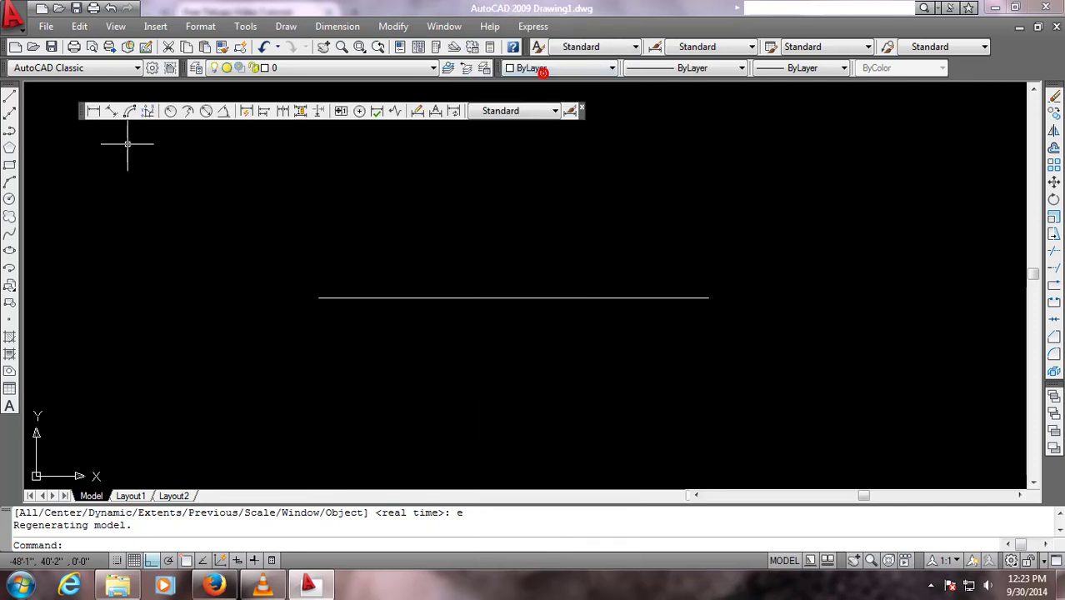
mouse_move(87, 117)
left_mouse_down()
mouse_move(71, 510)
mouse_move(47, 506)
left_mouse_up()
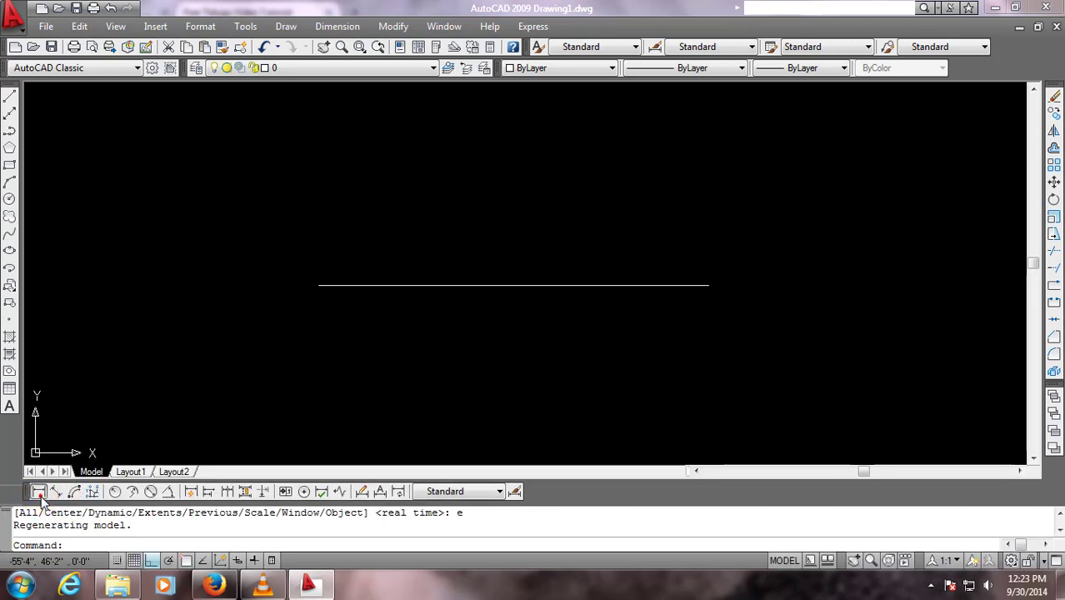
left_click(39, 495)
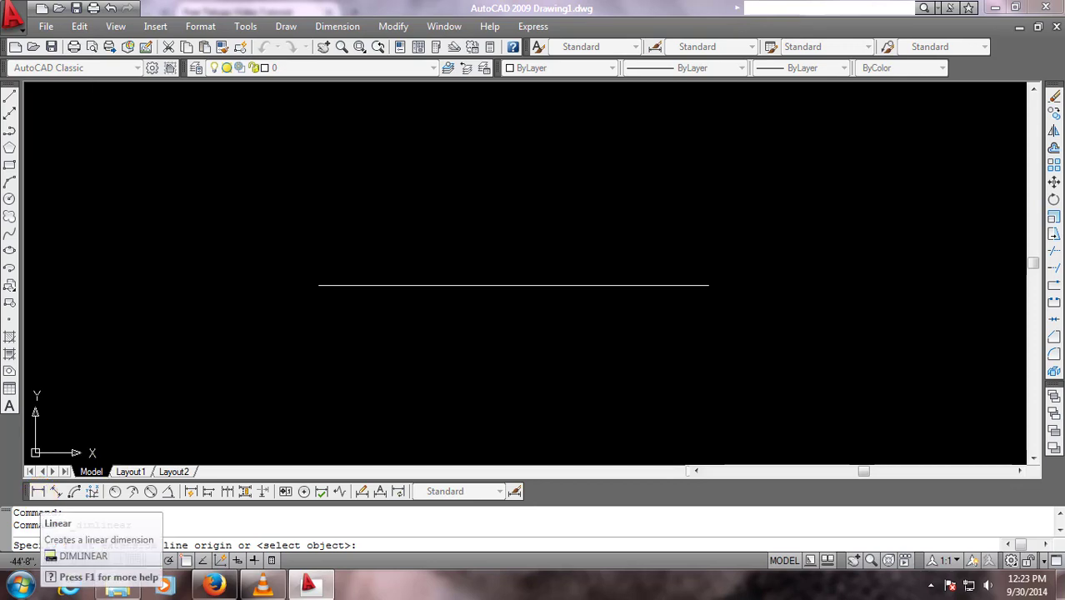
- Add a 100' linear dimension to the line, placed just below it
key("Return")
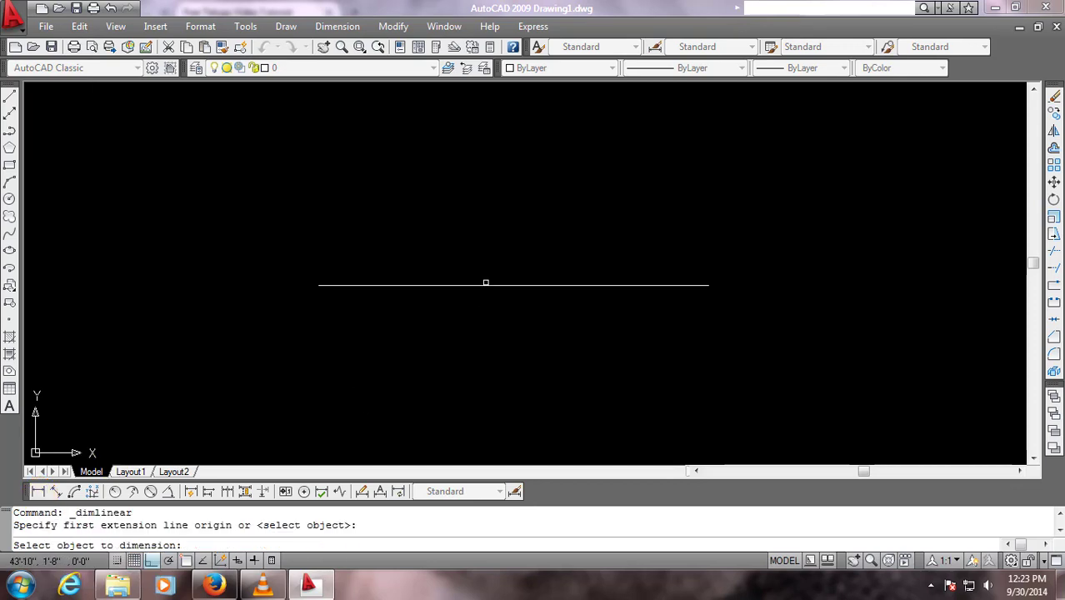
left_click(486, 282)
left_click(486, 327)
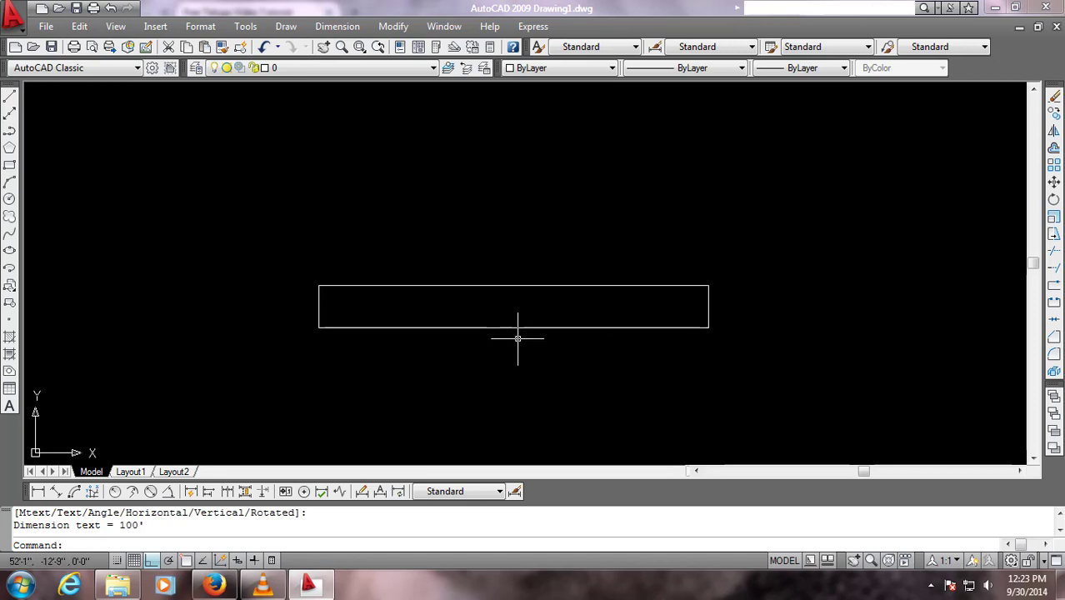
- Set DIMSCALE to 2' and update the existing 100' dimension to the new scale
type("d")
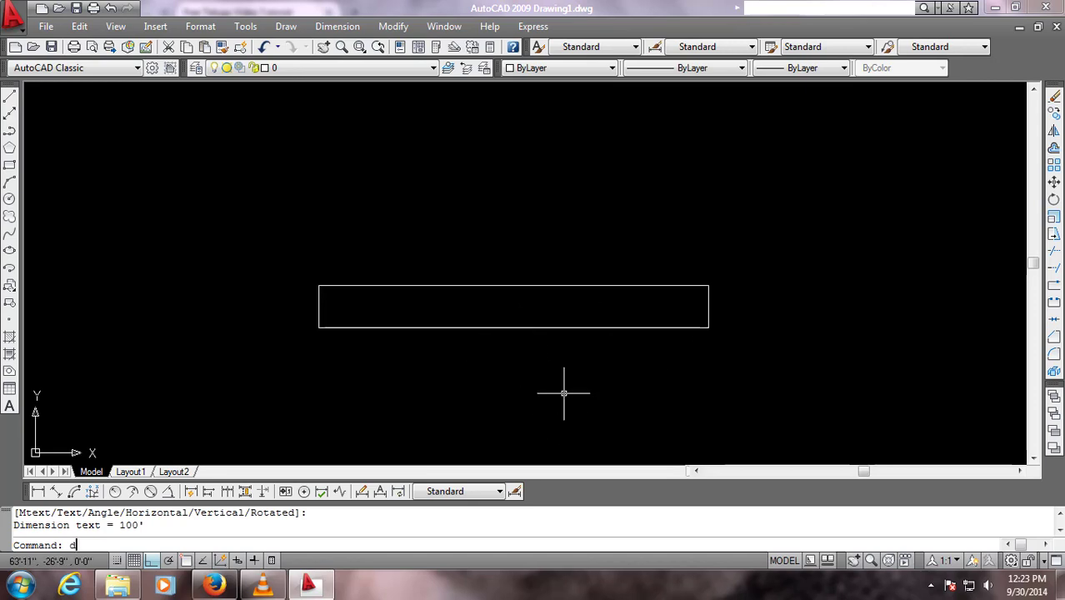
type("imscale")
key("Return")
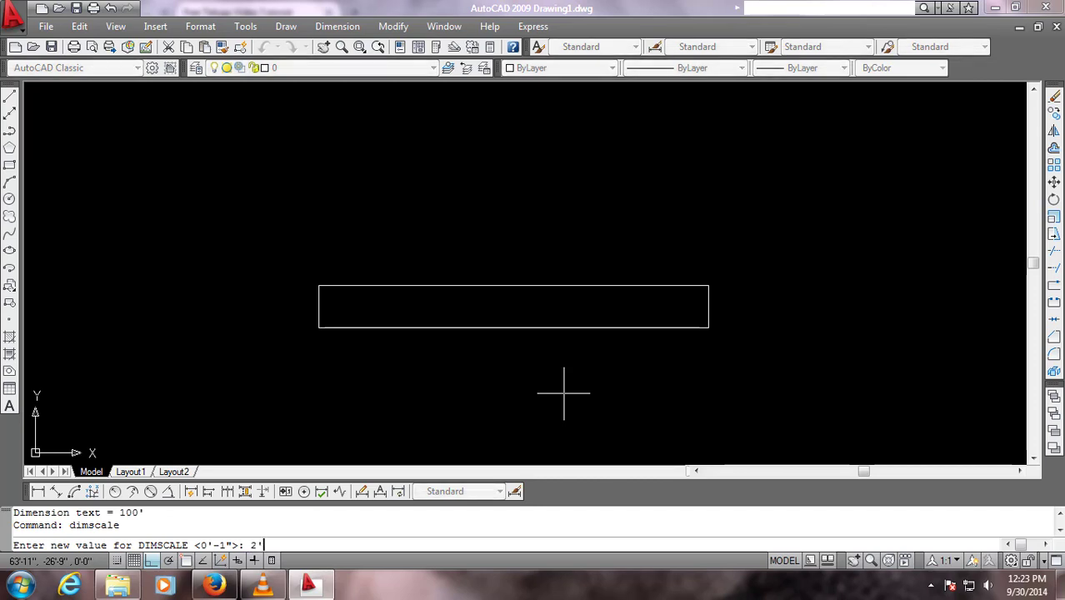
key("Return")
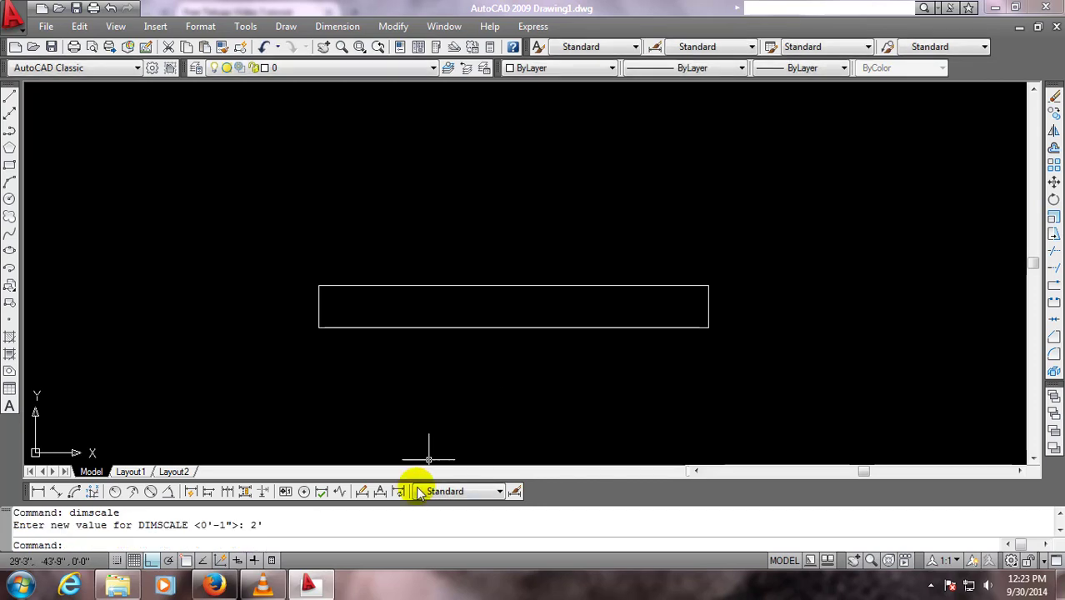
left_click(402, 491)
left_click(538, 385)
left_click(498, 310)
key("Return")
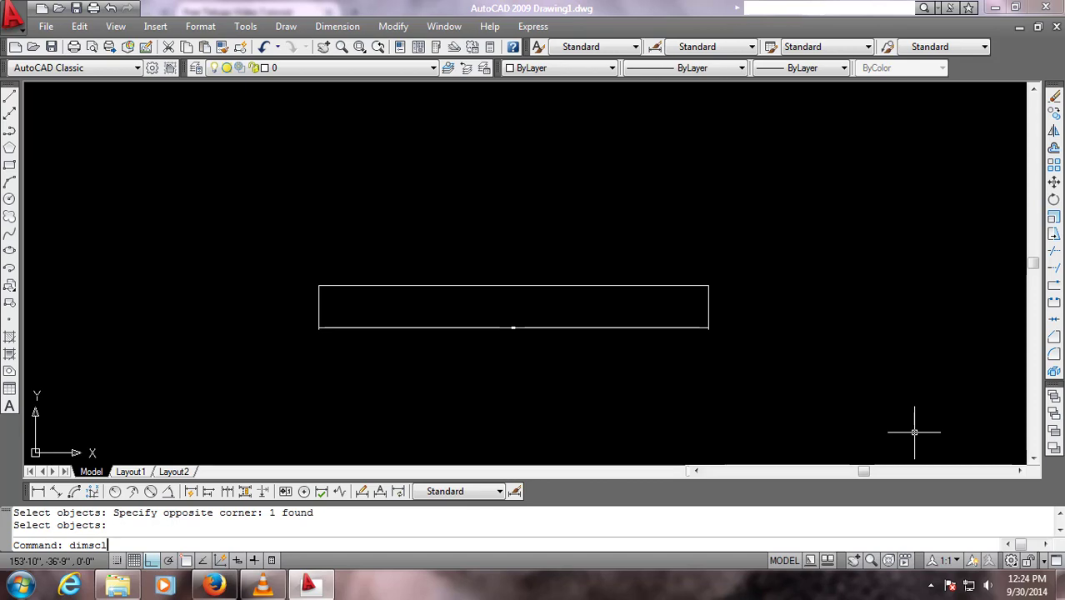
- Raise DIMSCALE to 6' and update the 100' dimension so its label enlarges
key("Return")
type("6")
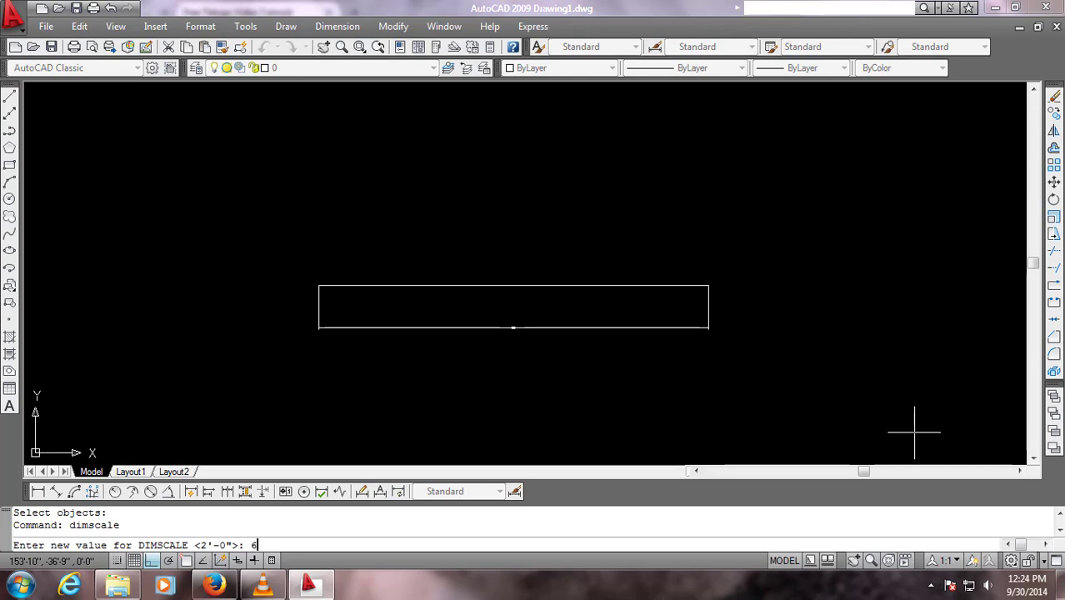
type("'")
key("Return")
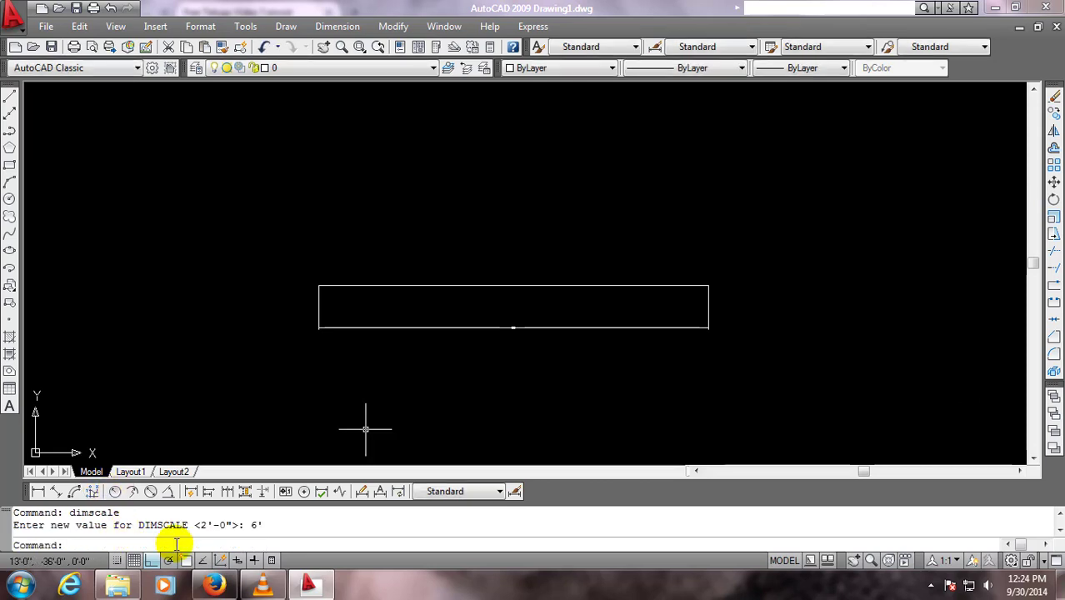
left_click(397, 491)
left_click_drag(589, 352, 530, 320)
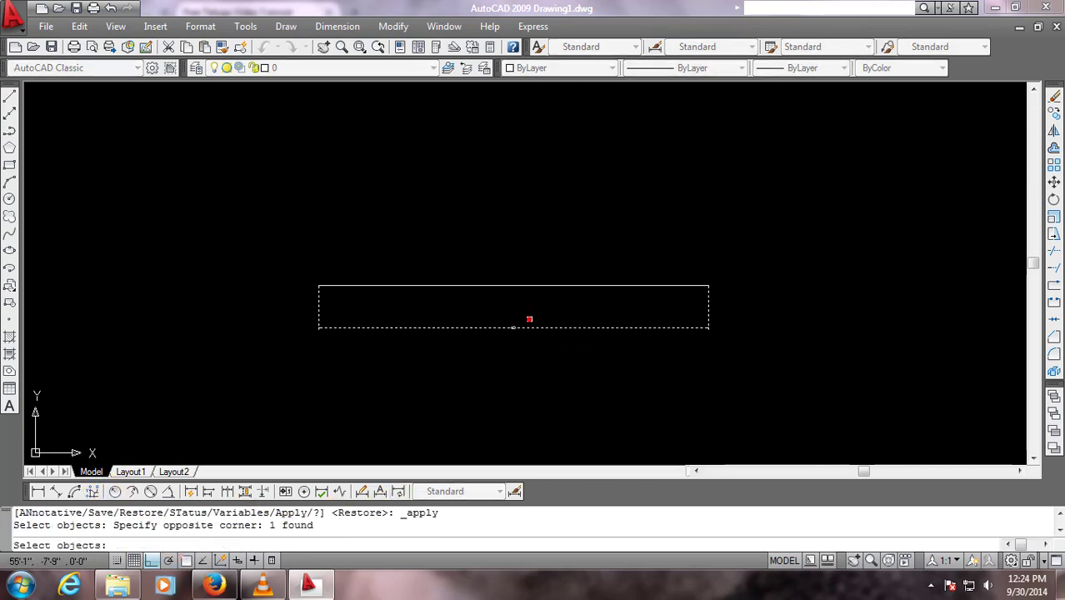
key("Return")
scroll(537, 362, "up", 1)
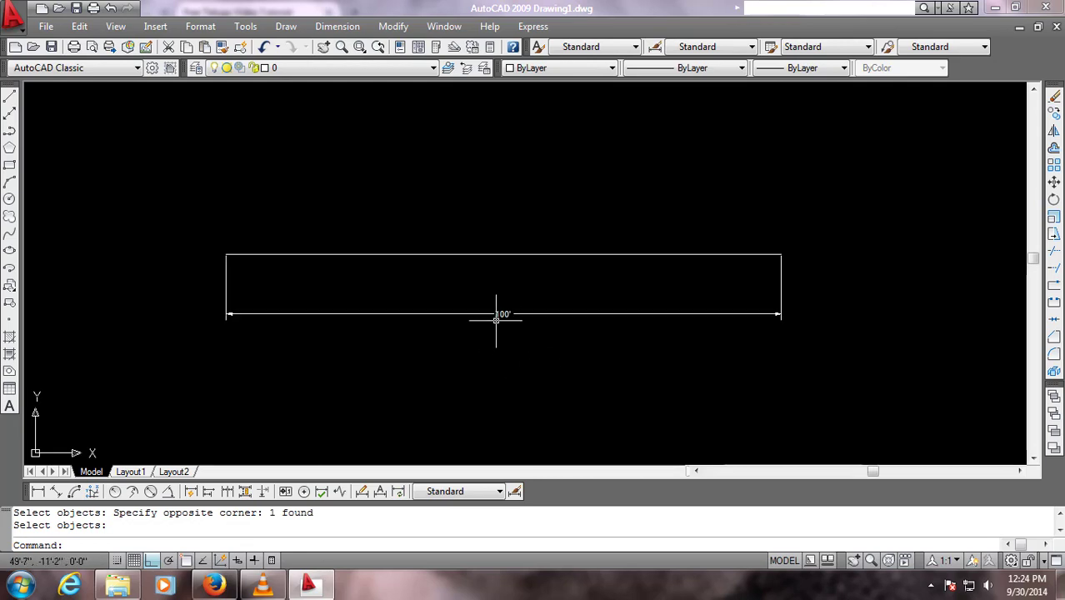
scroll(416, 316, "up", 1)
scroll(428, 315, "down", 2)
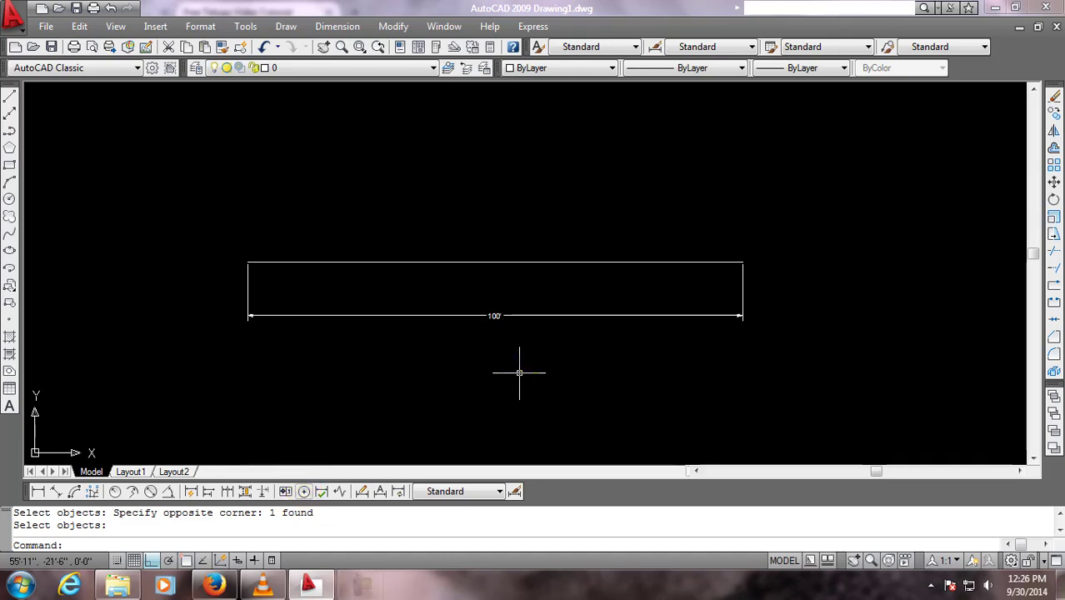
left_click(286, 25)
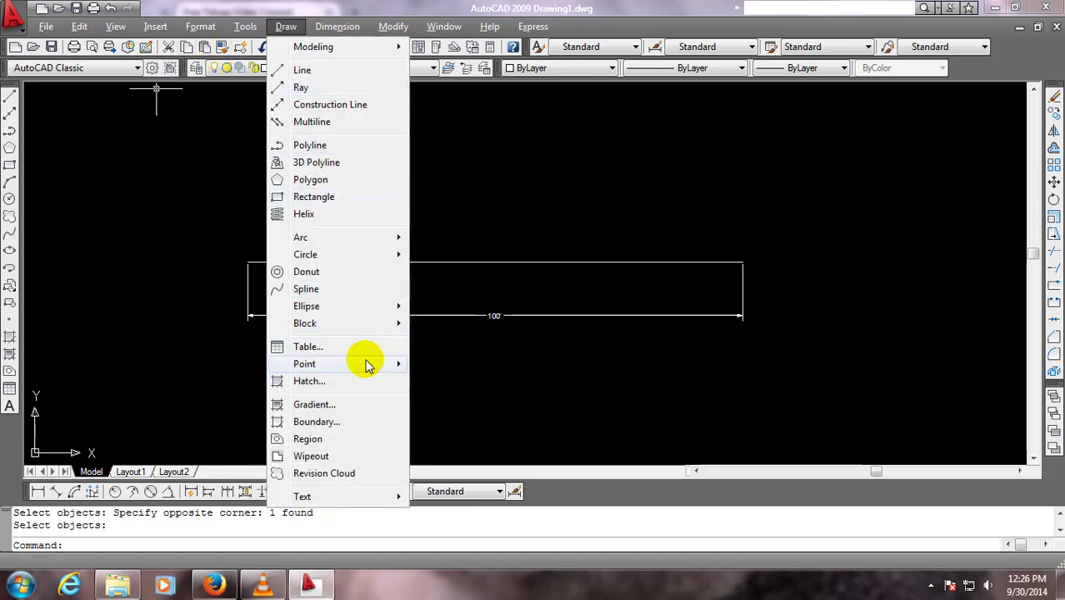
mouse_move(304, 363)
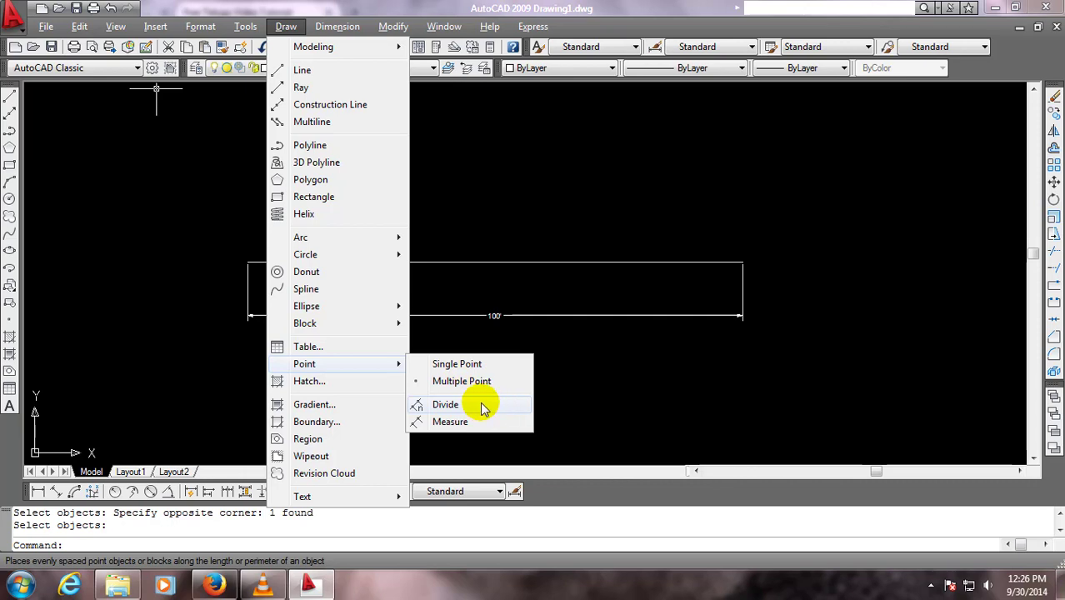
- Use Divide on the top 100' line with 5 segments, adding four point markers
left_click(483, 407)
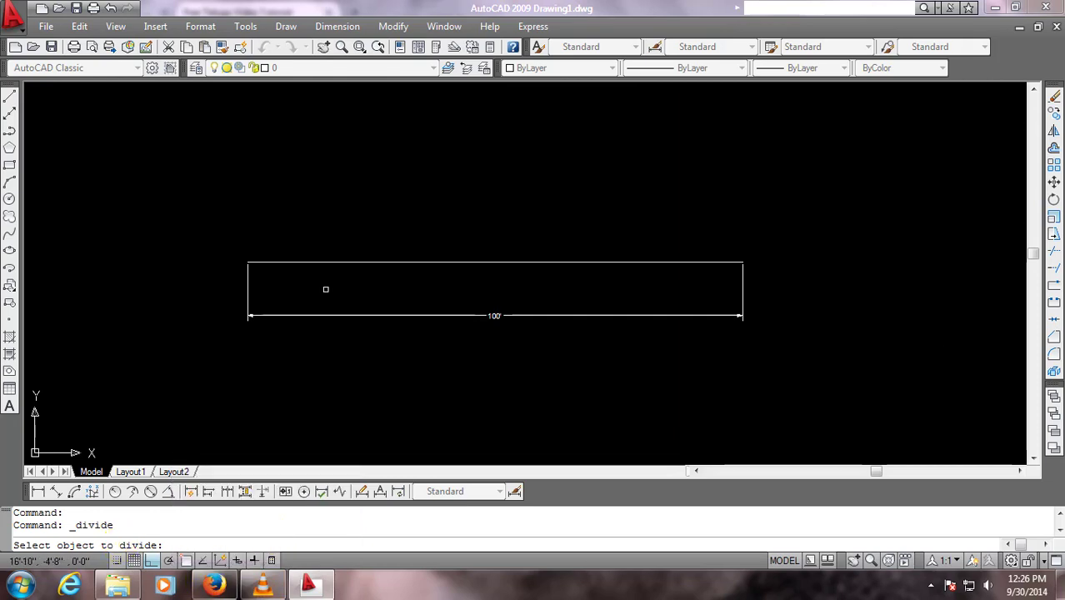
left_click(318, 263)
type("5")
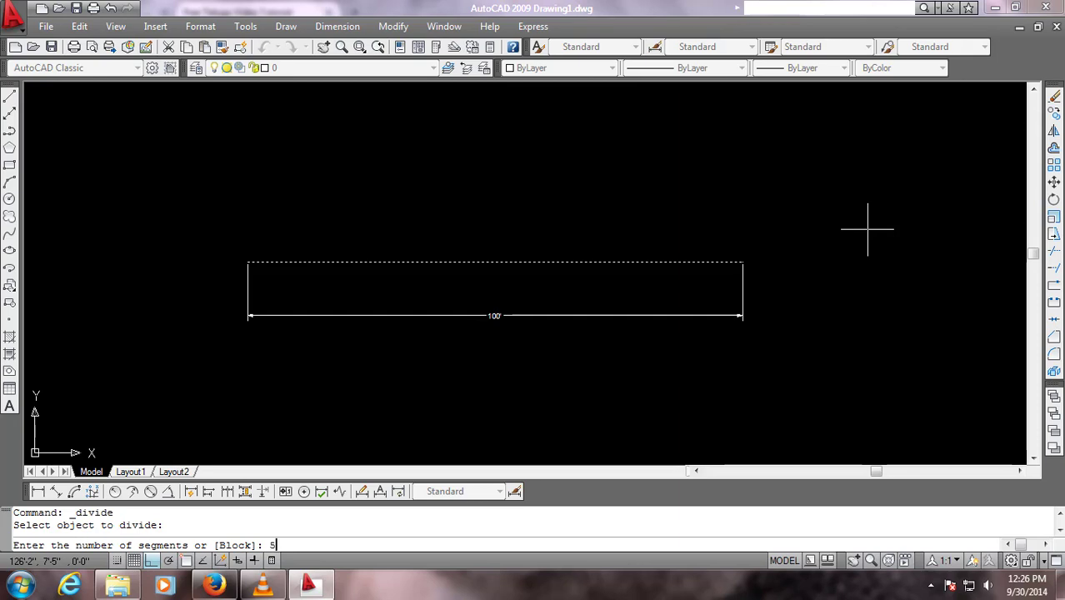
key("Return")
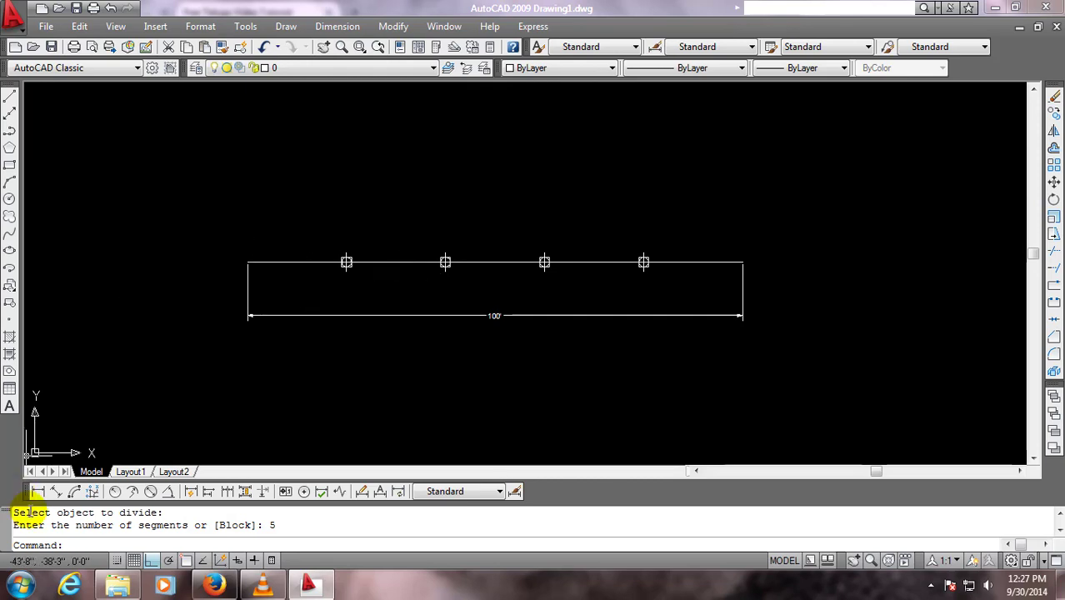
left_click(31, 490)
- Abandon a repeat divide, add a second 100' dimension above the line, then delete it
key("Return")
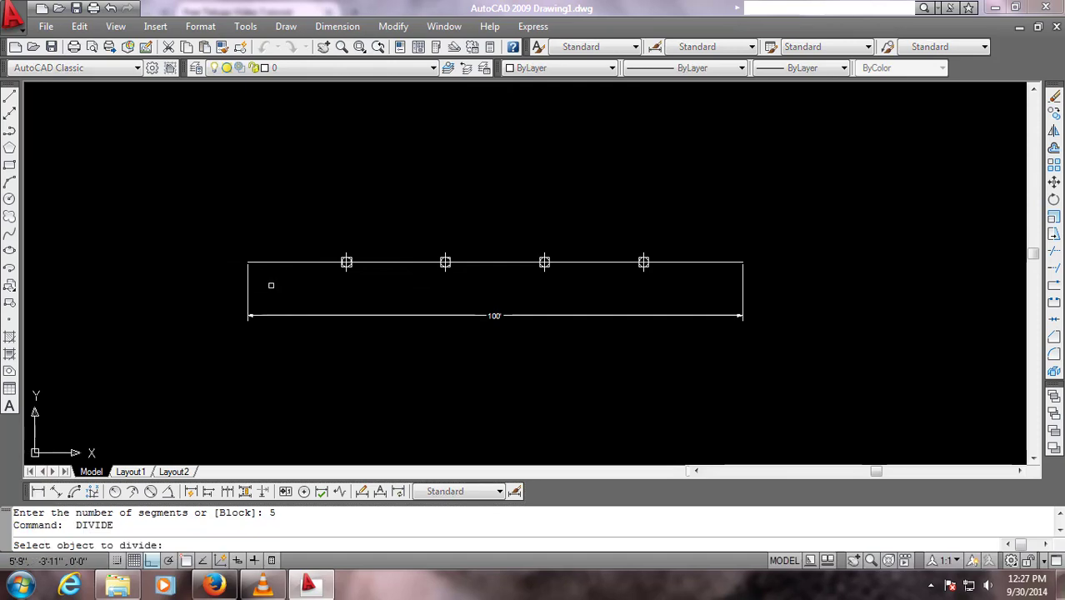
left_click(267, 264)
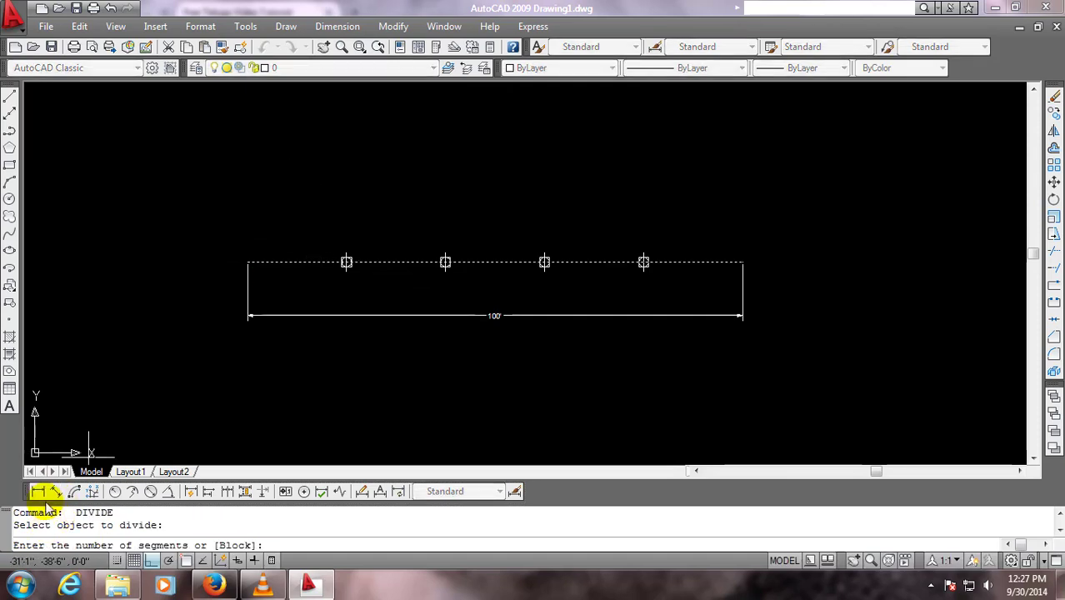
left_click(37, 492)
key("Return")
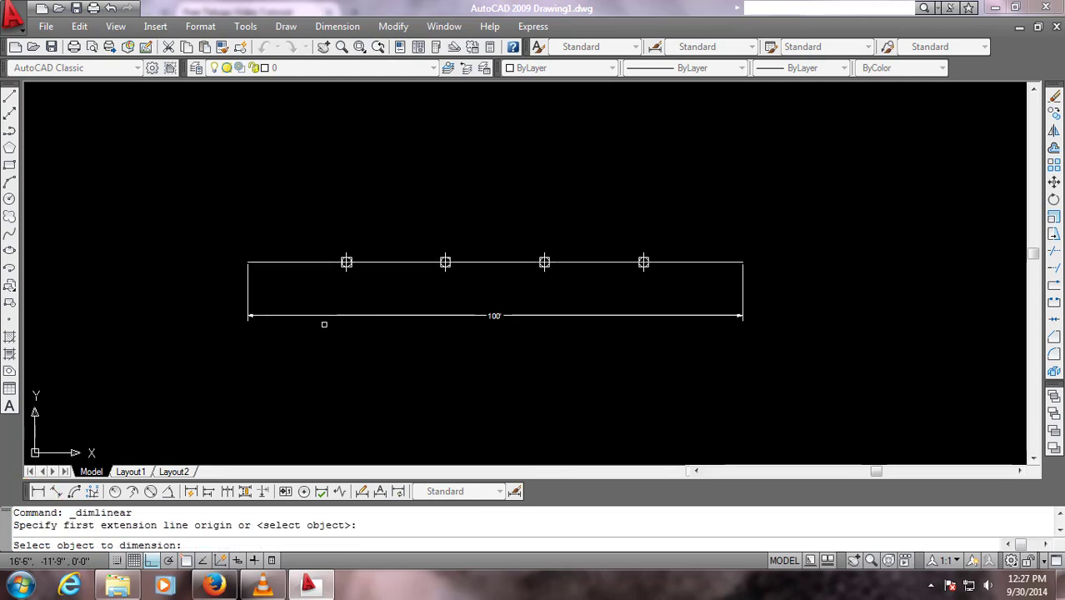
left_click(307, 263)
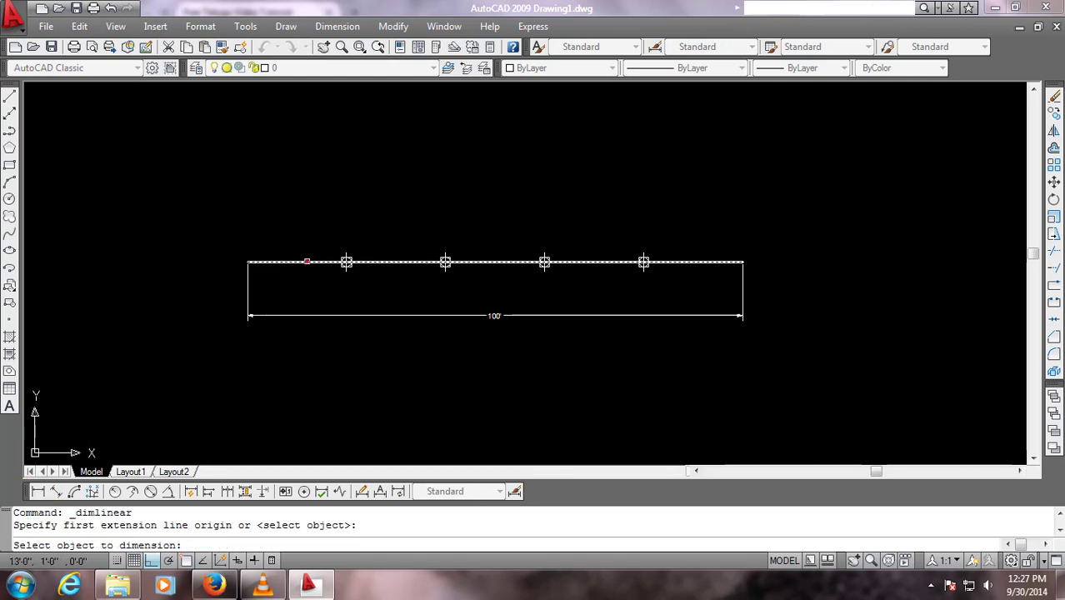
left_click(319, 209)
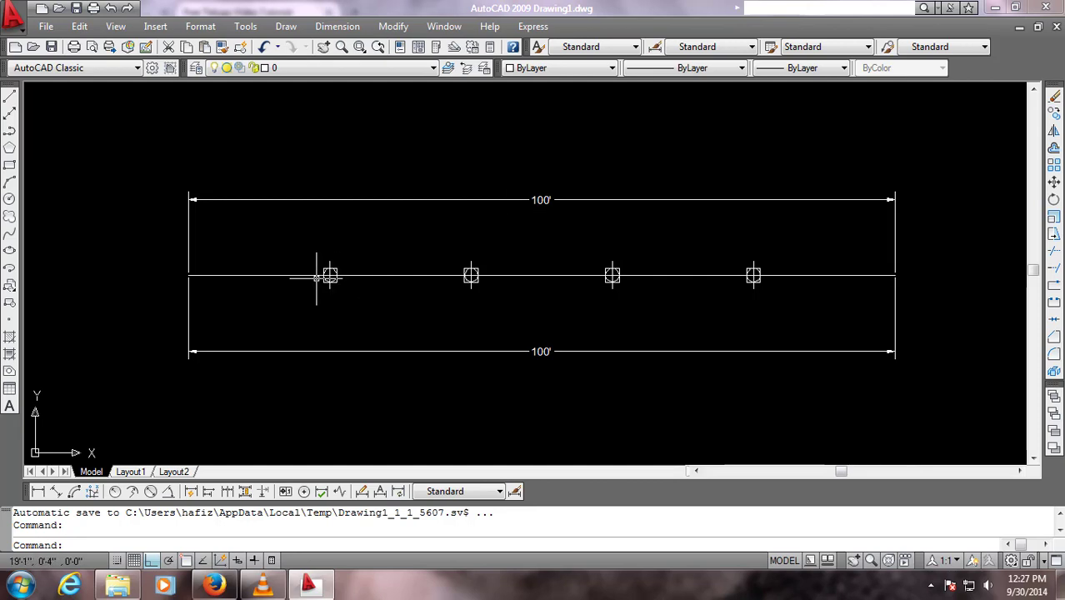
left_click(525, 245)
left_click(454, 196)
key("Delete")
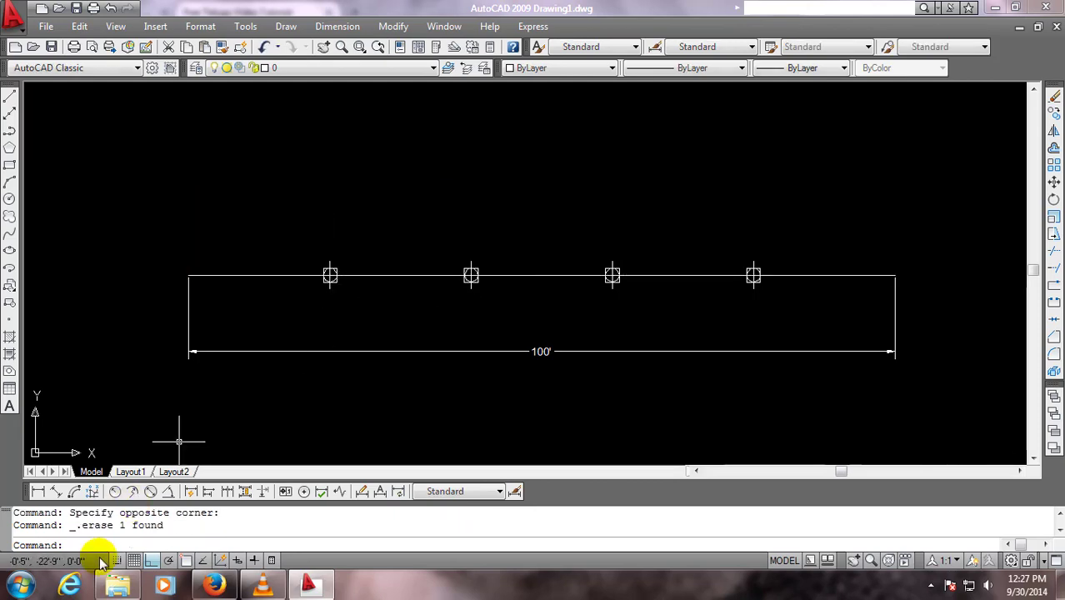
- Turn on object snap with F3, start a dimension to the first division point, then cancel
left_click(40, 491)
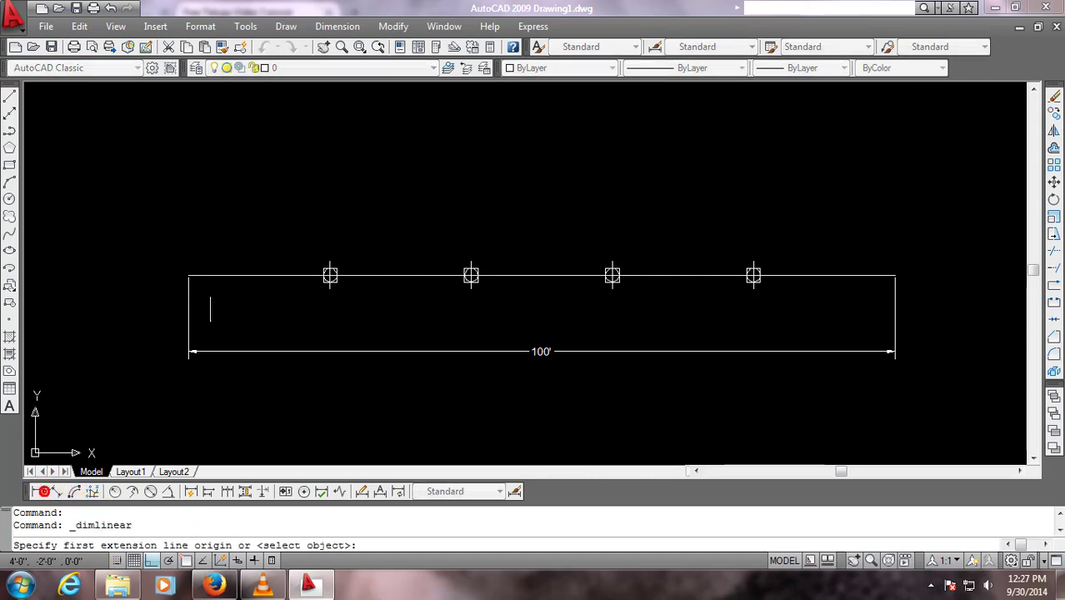
key("F3")
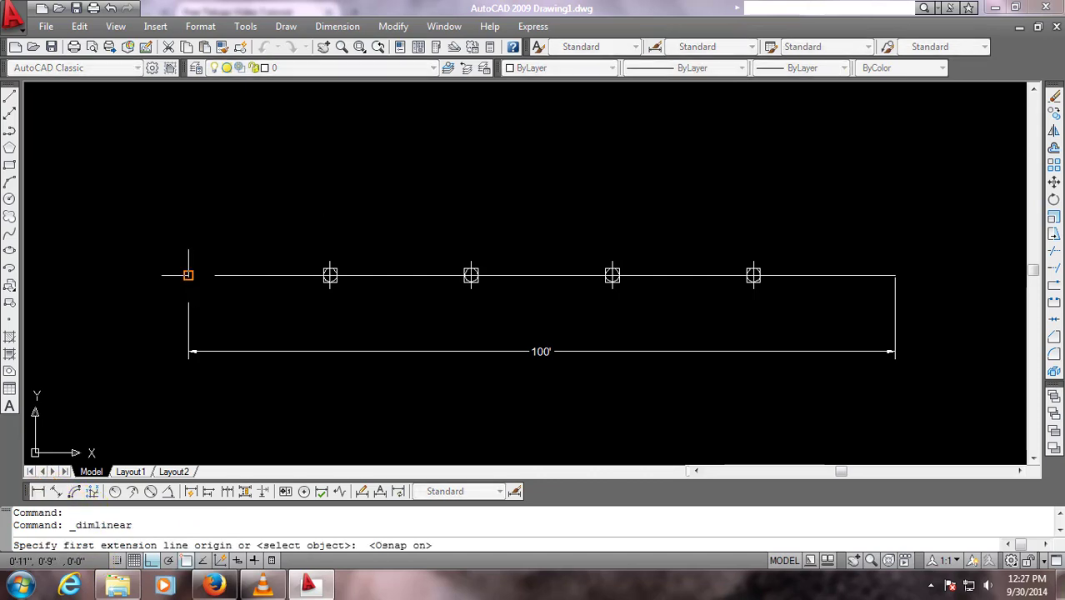
left_click(189, 275)
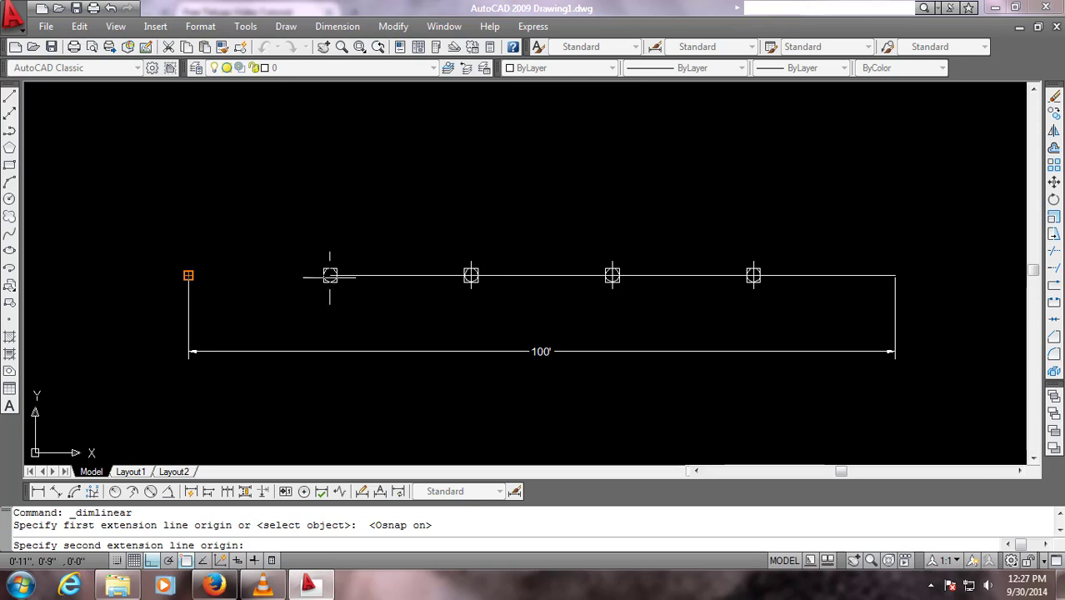
left_click(330, 275)
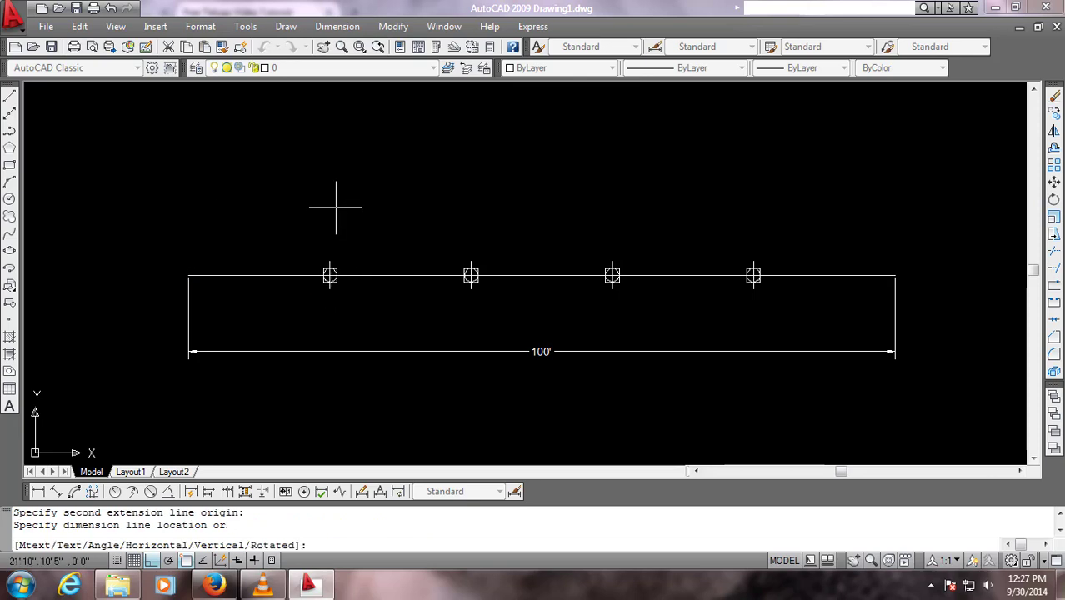
key("Escape")
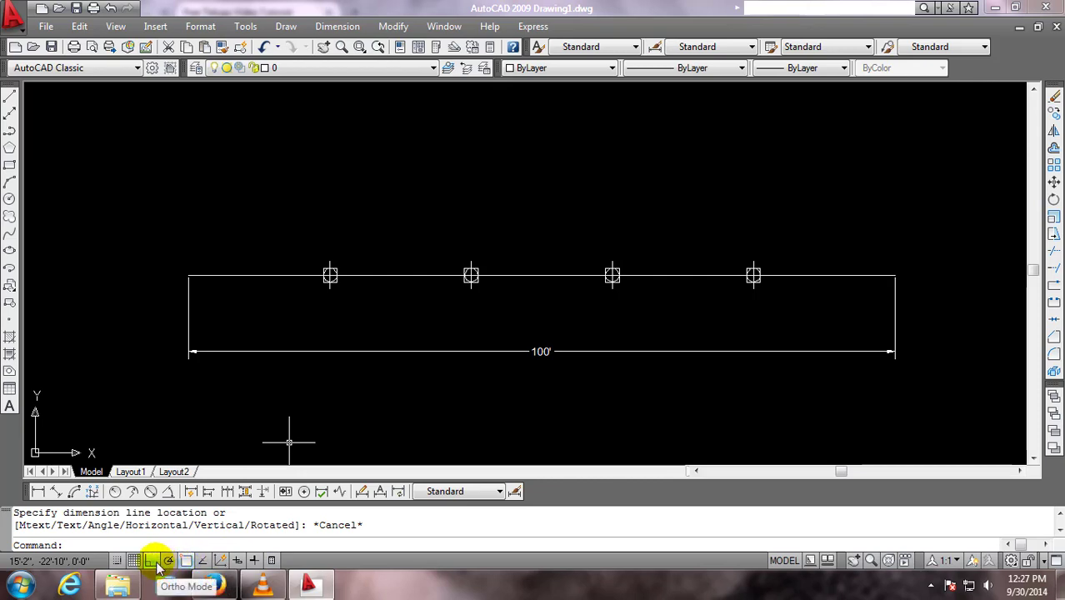
- Enable all object snap modes in the Object Snap settings
right_click(184, 562)
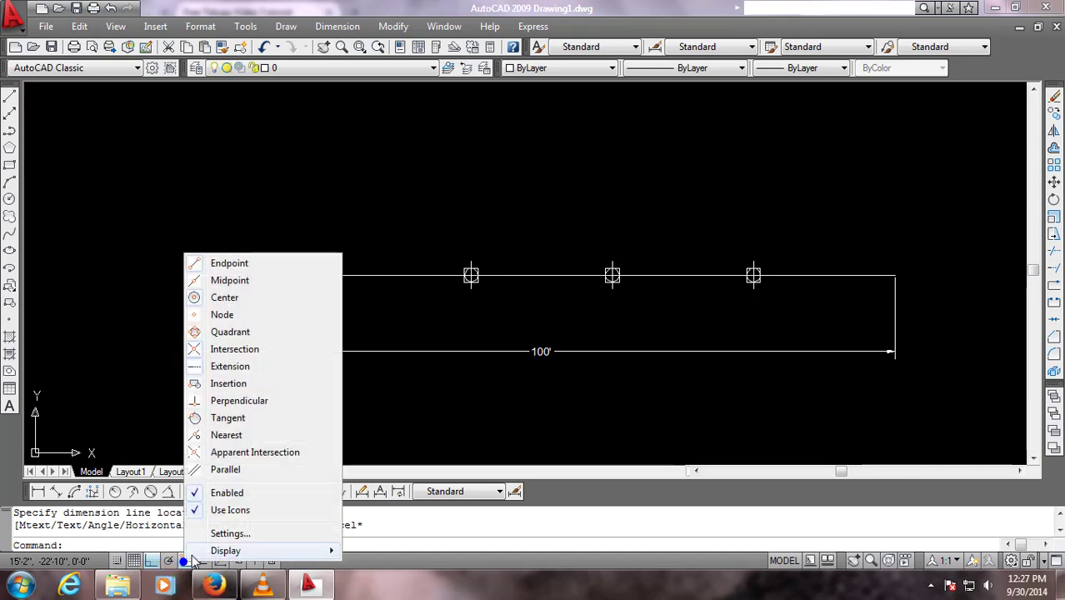
left_click(208, 535)
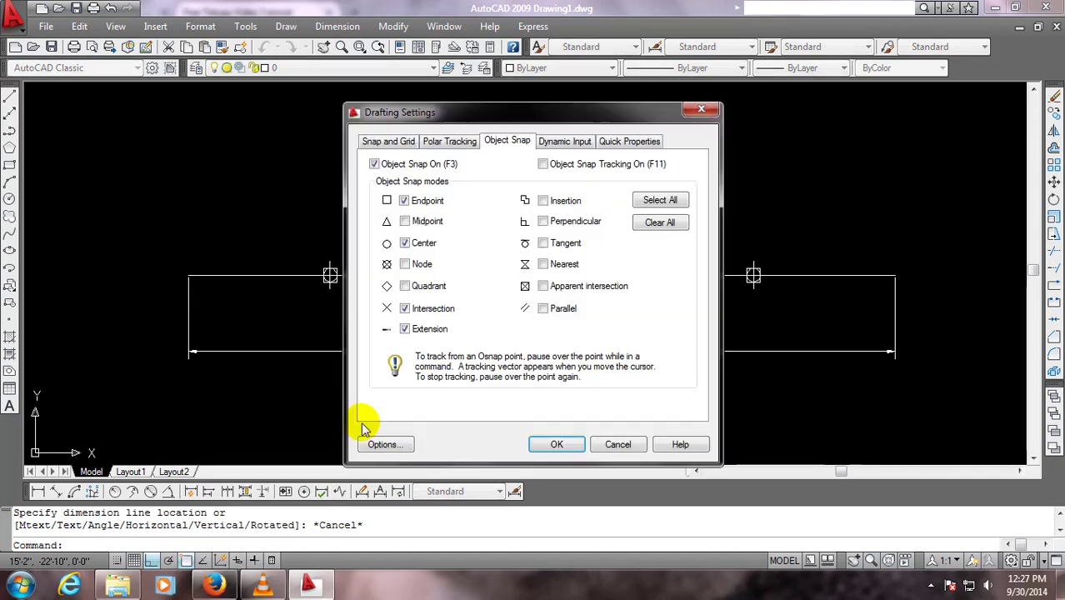
left_click(659, 200)
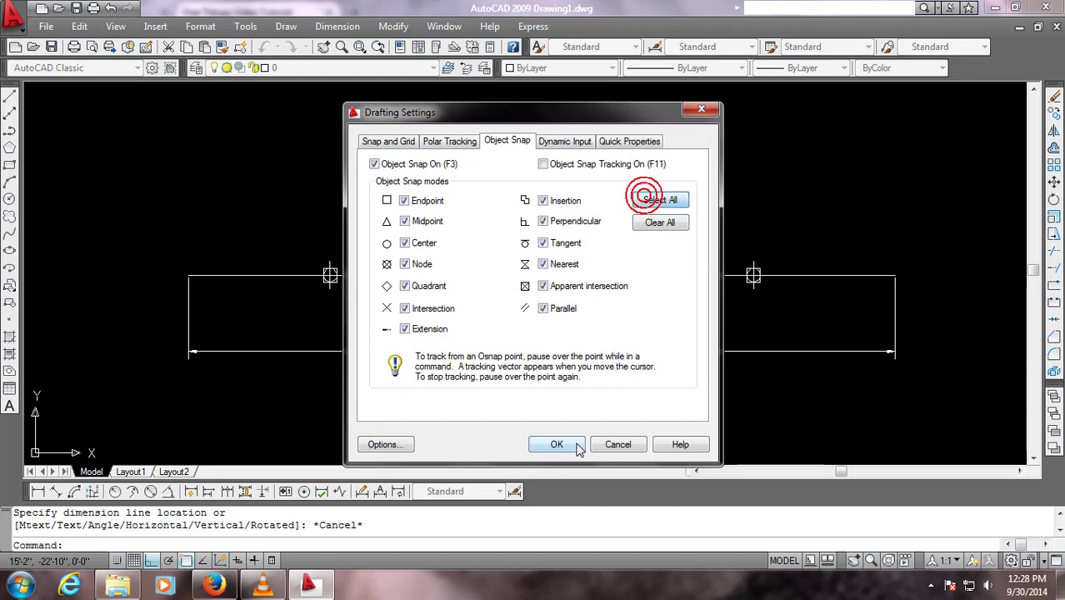
left_click(574, 442)
- Dimension the first two 20' spans, from the line's left end to the second marker
left_click(39, 491)
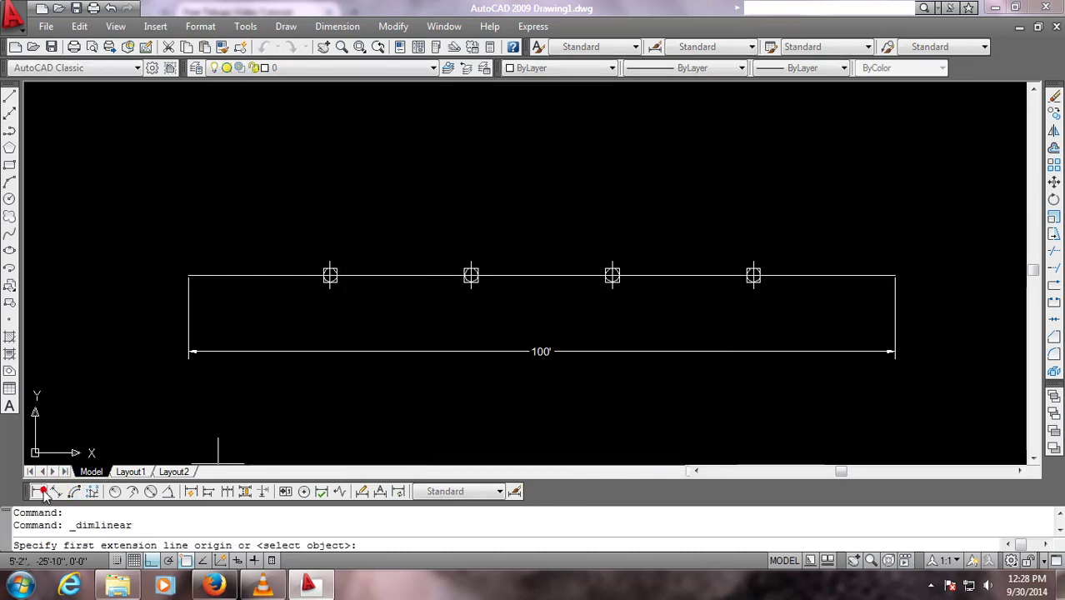
left_click(189, 275)
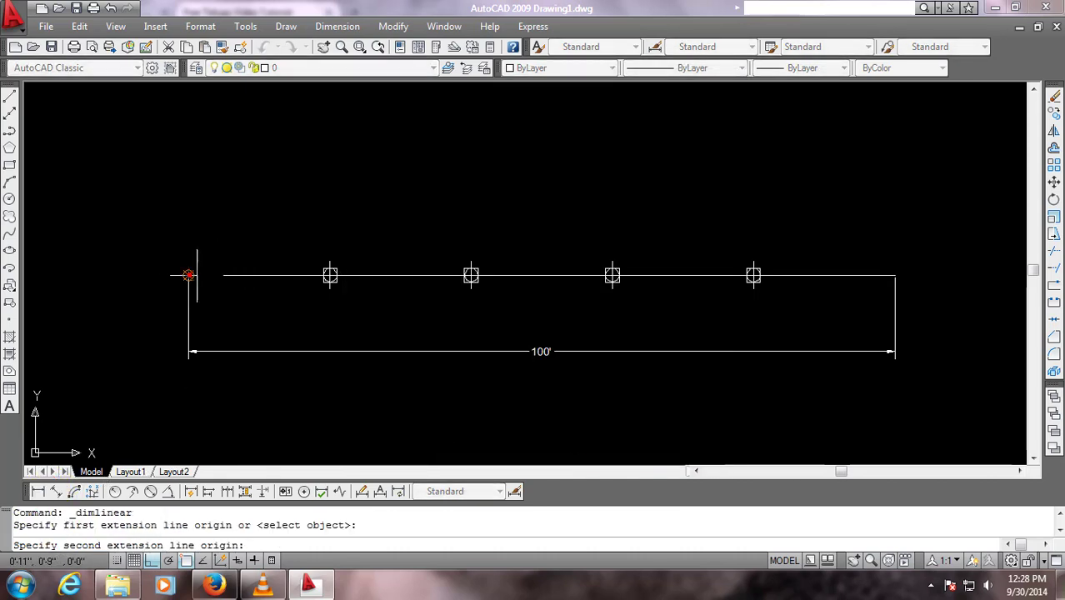
left_click(330, 275)
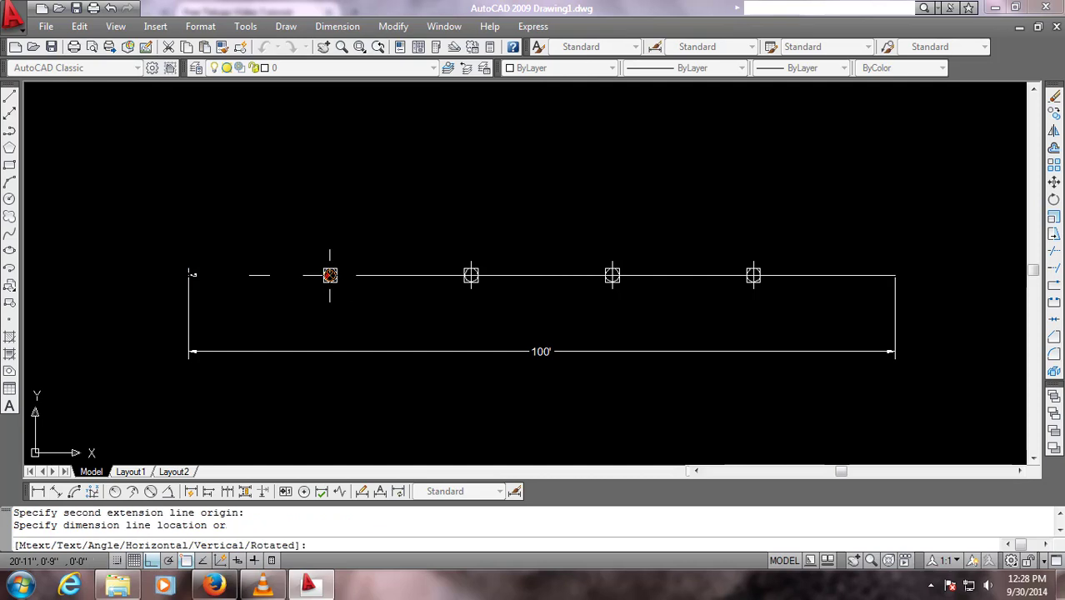
left_click(326, 213)
key("Return")
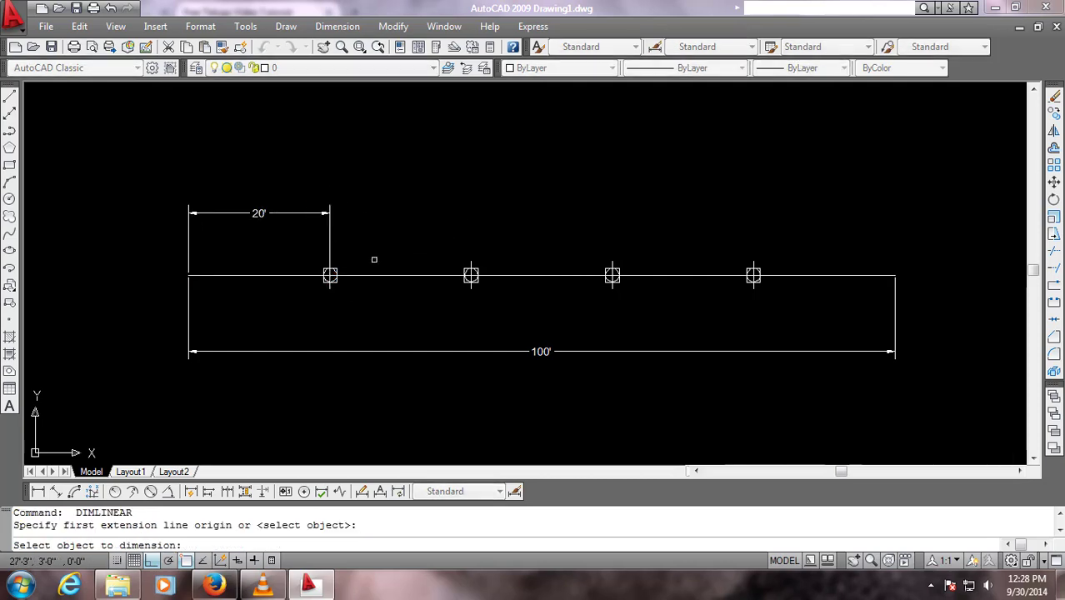
key("Escape")
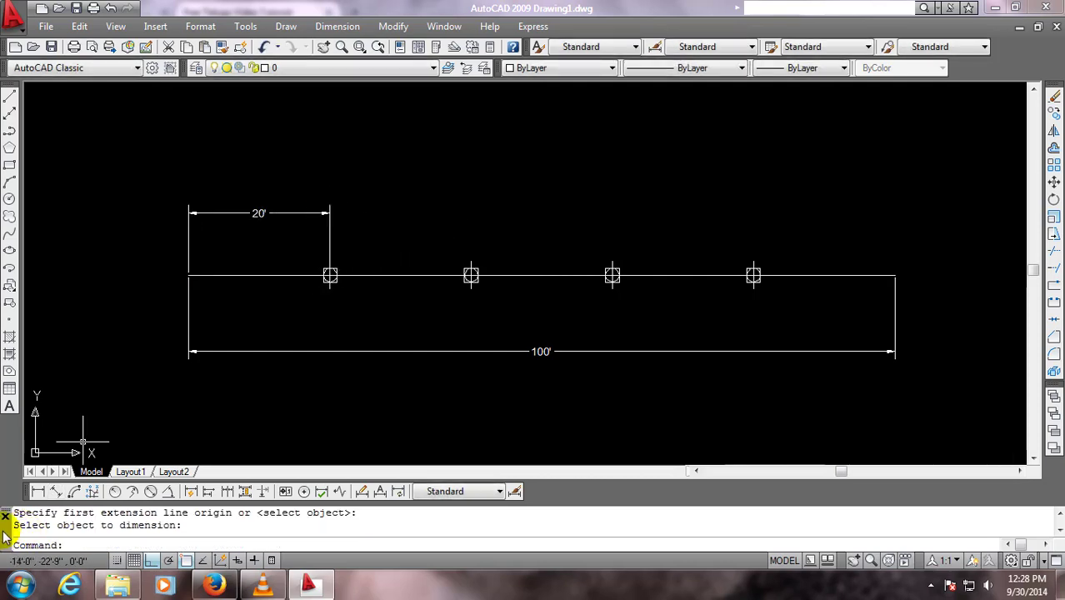
left_click(38, 492)
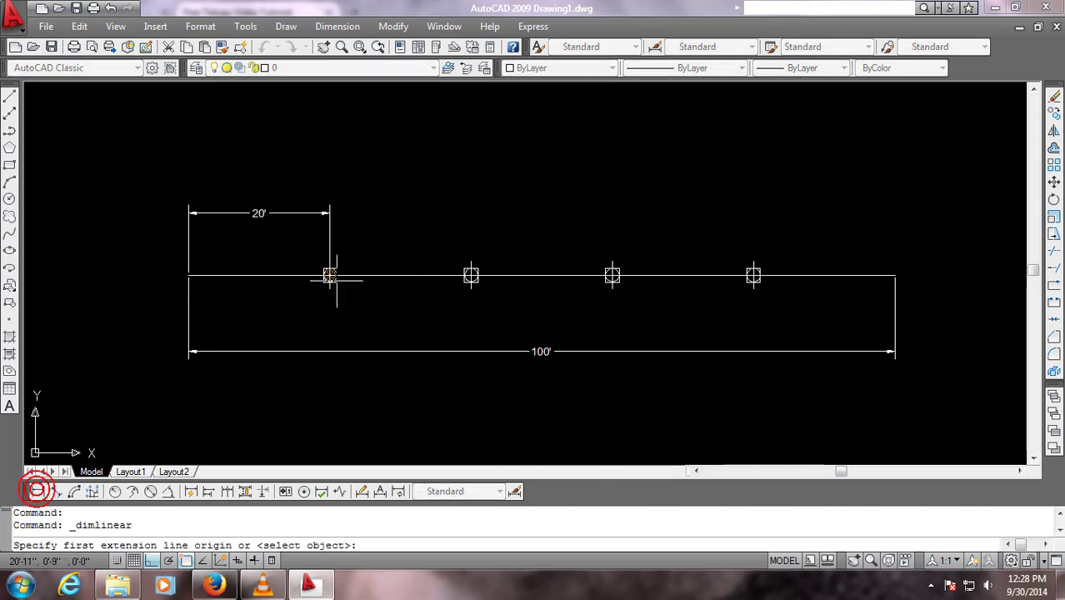
left_click(330, 275)
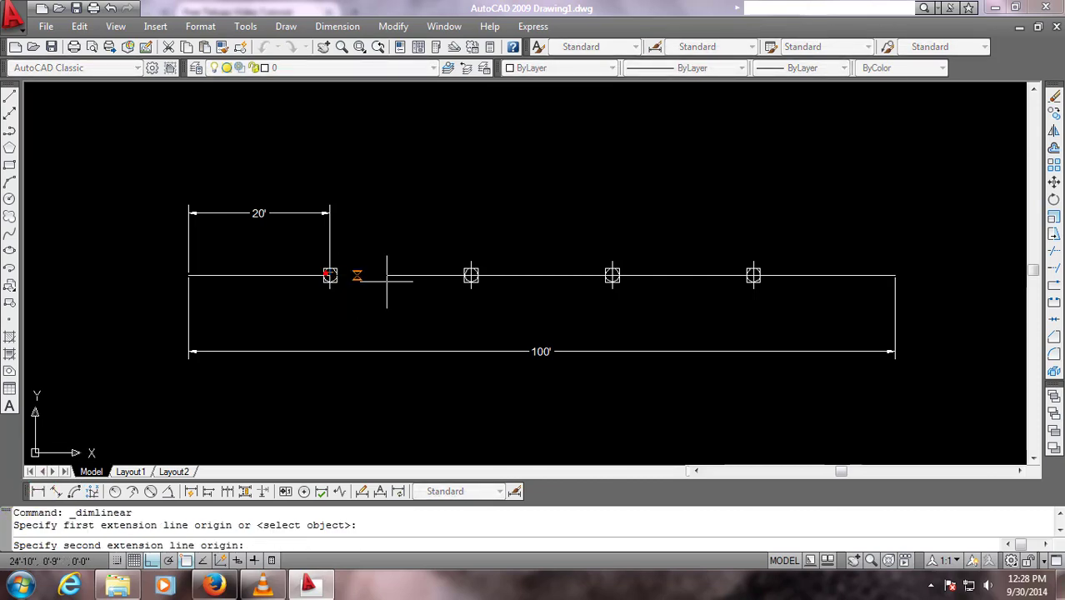
left_click(471, 275)
left_click(477, 176)
key("Return")
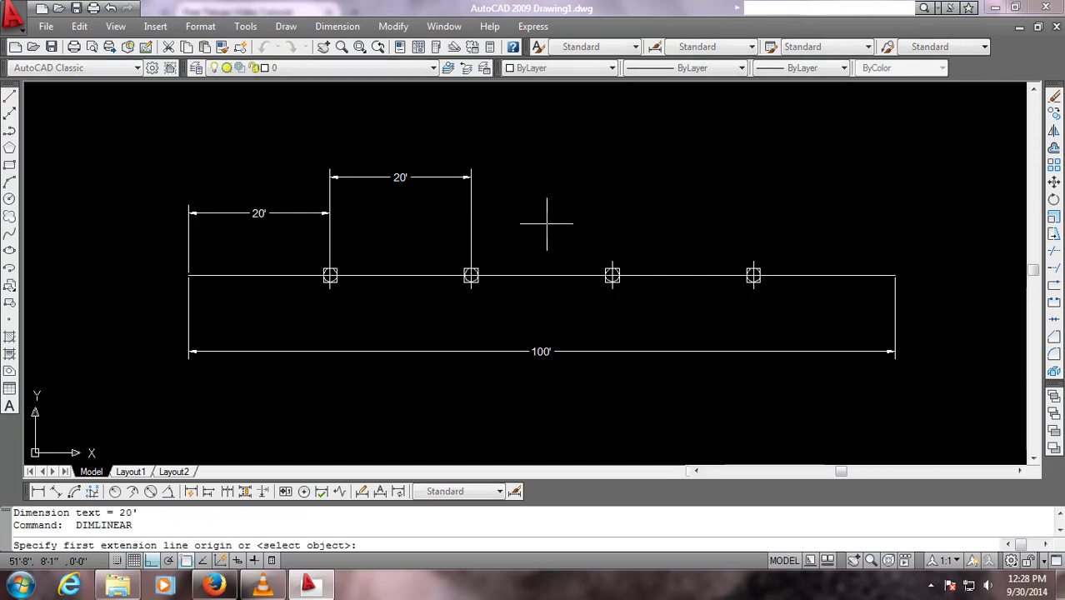
key("Return")
key("Escape")
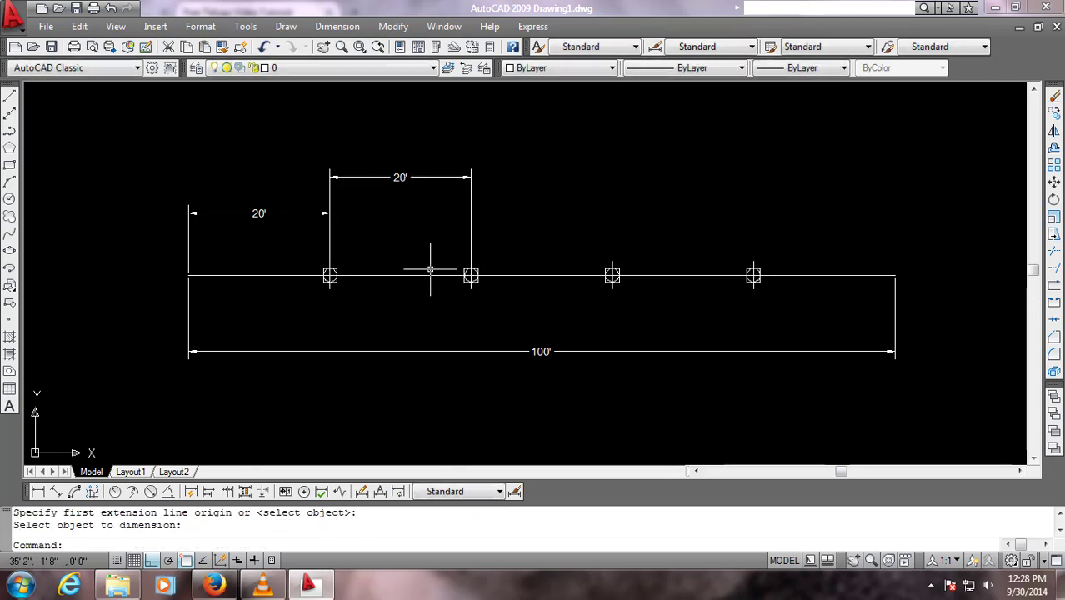
- Dimension the third and fourth 20' spans between the point markers
left_click(38, 491)
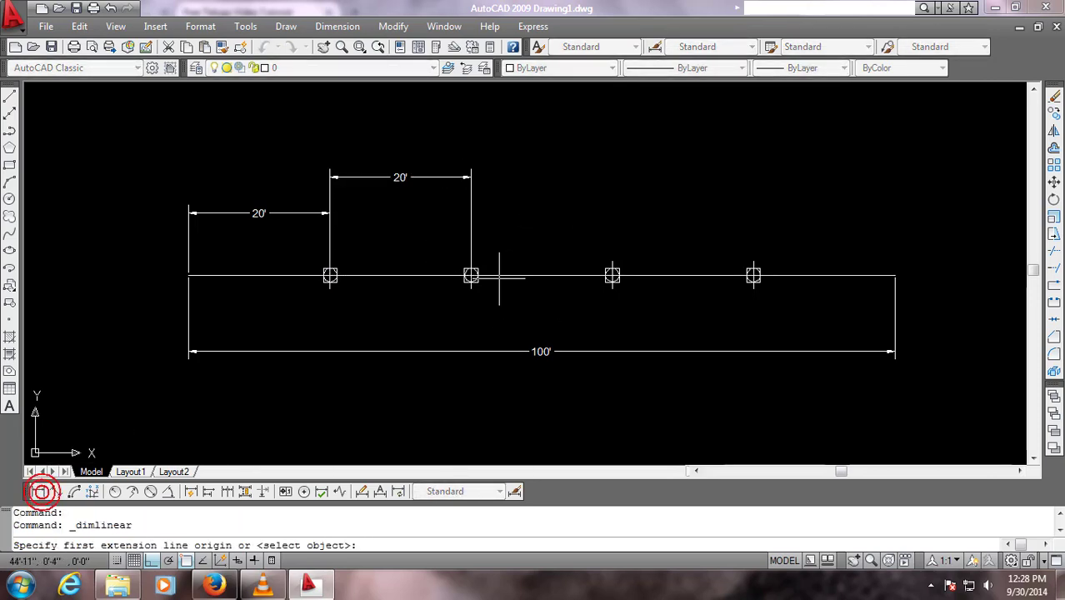
left_click(470, 275)
left_click(612, 275)
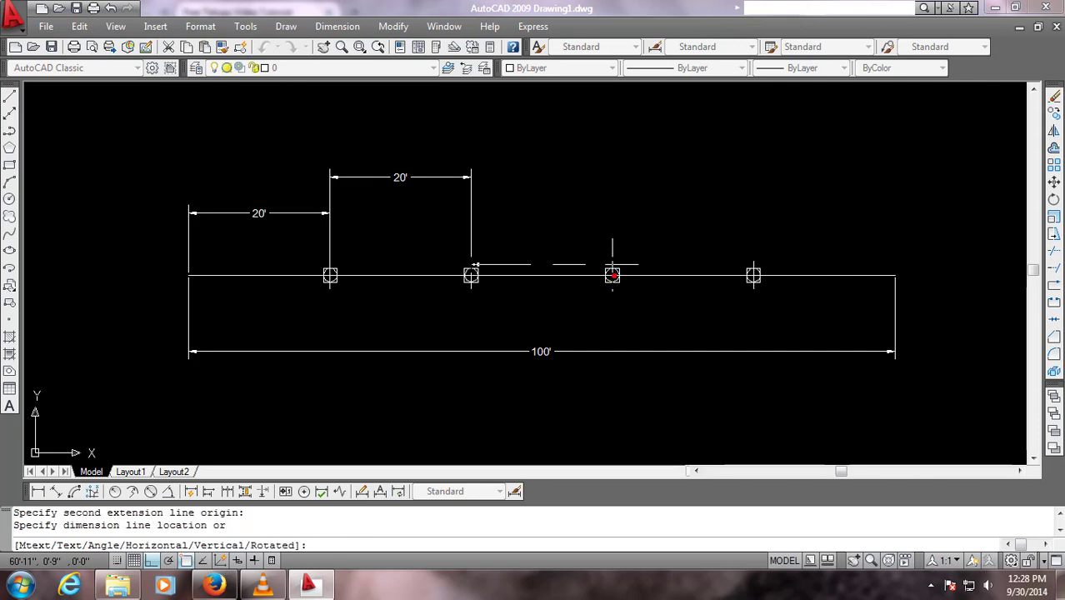
left_click(619, 186)
key("Return")
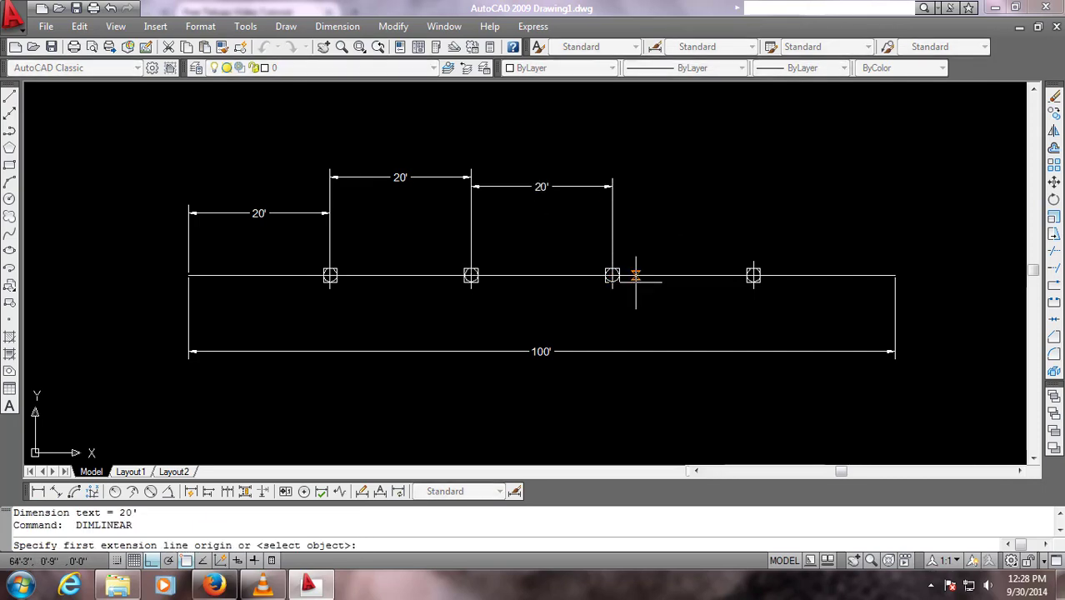
left_click(612, 275)
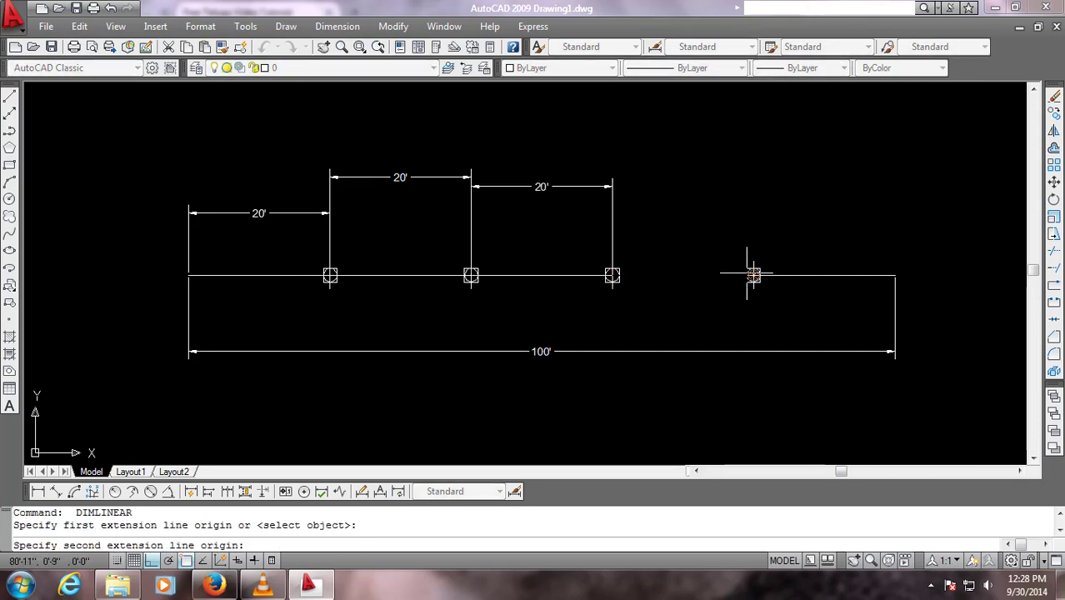
left_click(753, 275)
left_click(756, 130)
key("Return")
key("Return")
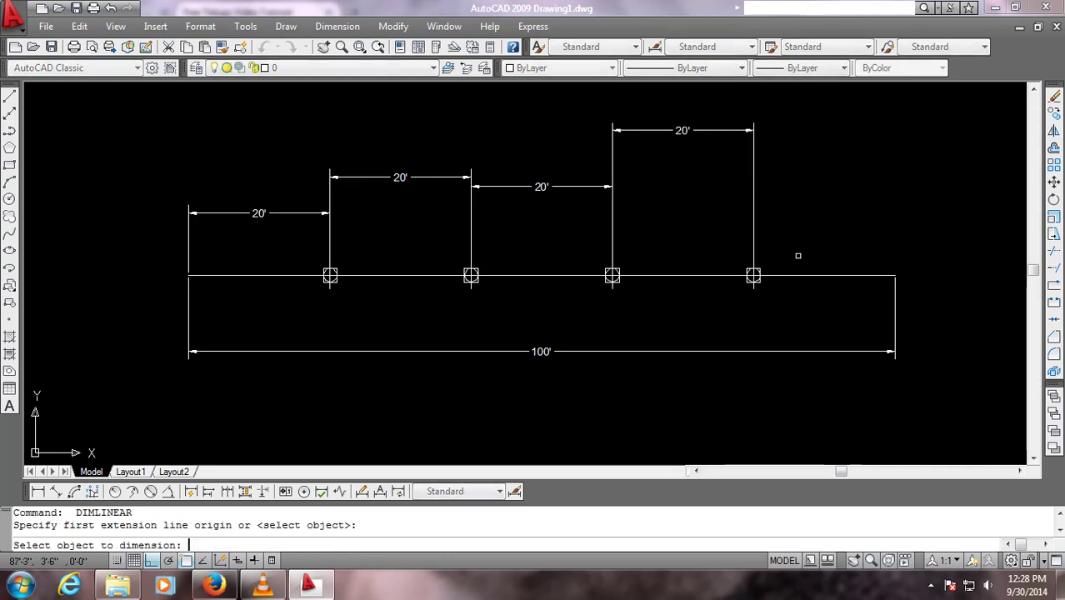
key("Return")
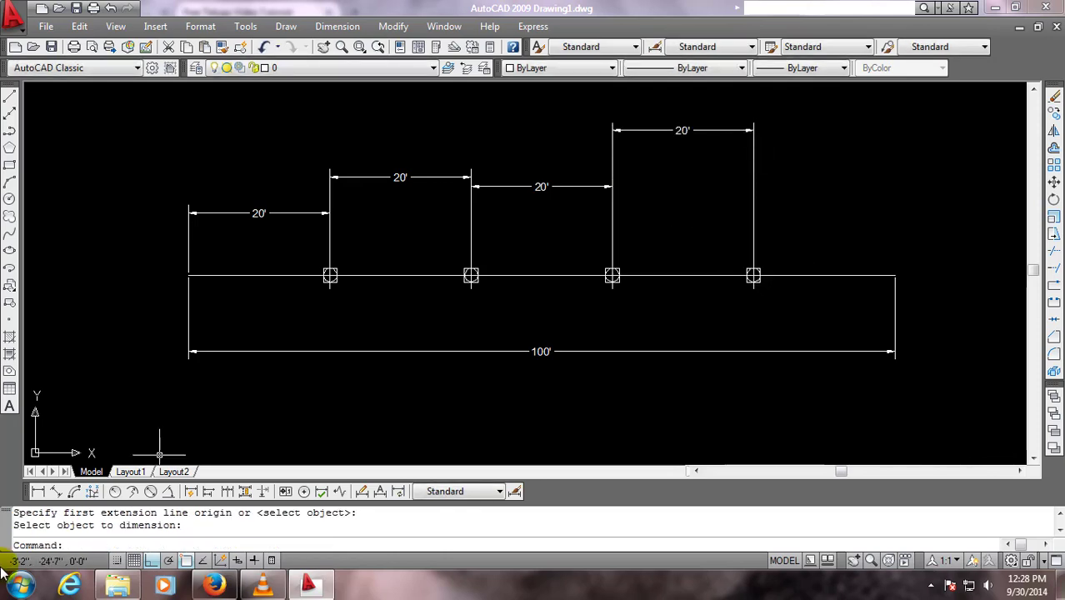
- Dimension the last span from the fourth marker to the line's right end, reading 19'-8"
left_click(37, 492)
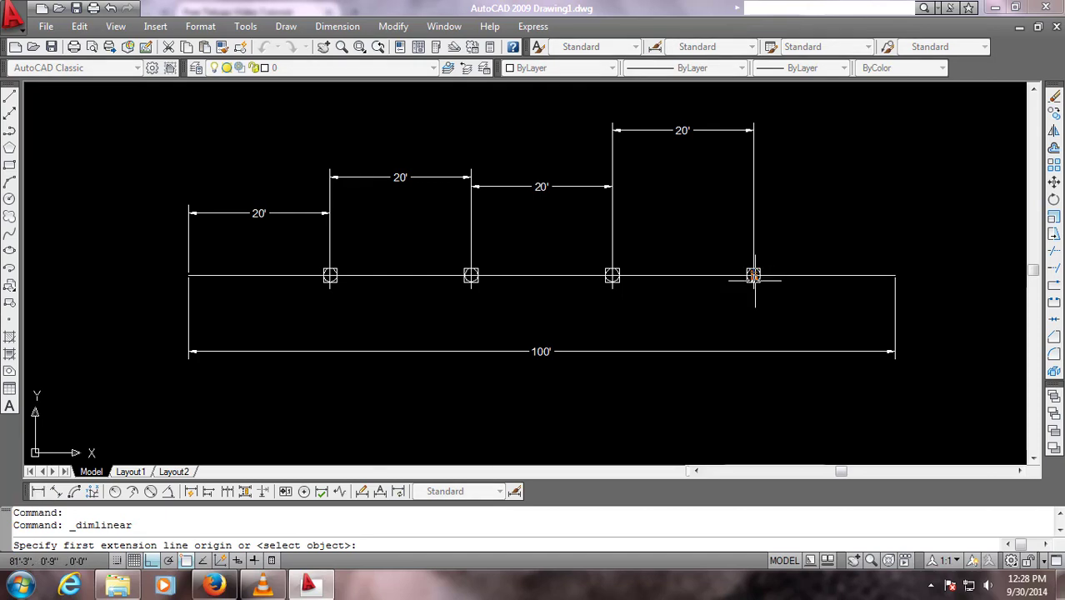
left_click(753, 275)
left_click(891, 274)
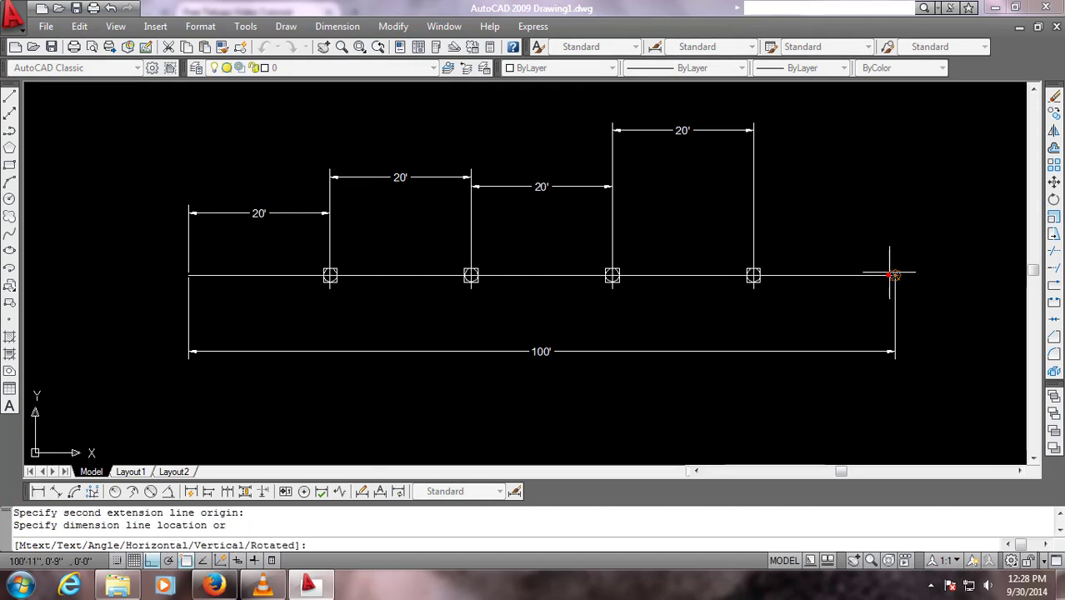
left_click(889, 187)
- Erase the mistaken 19'-8" dimension on the last span, keeping the four 20' dimensions
scroll(881, 283, "up", 2)
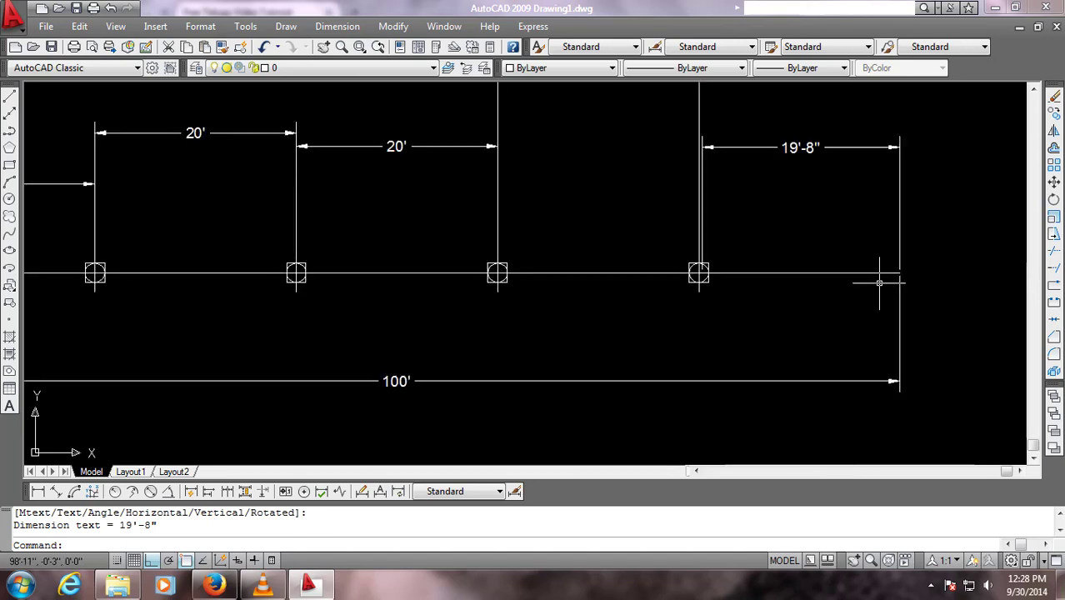
scroll(879, 284, "up", 2)
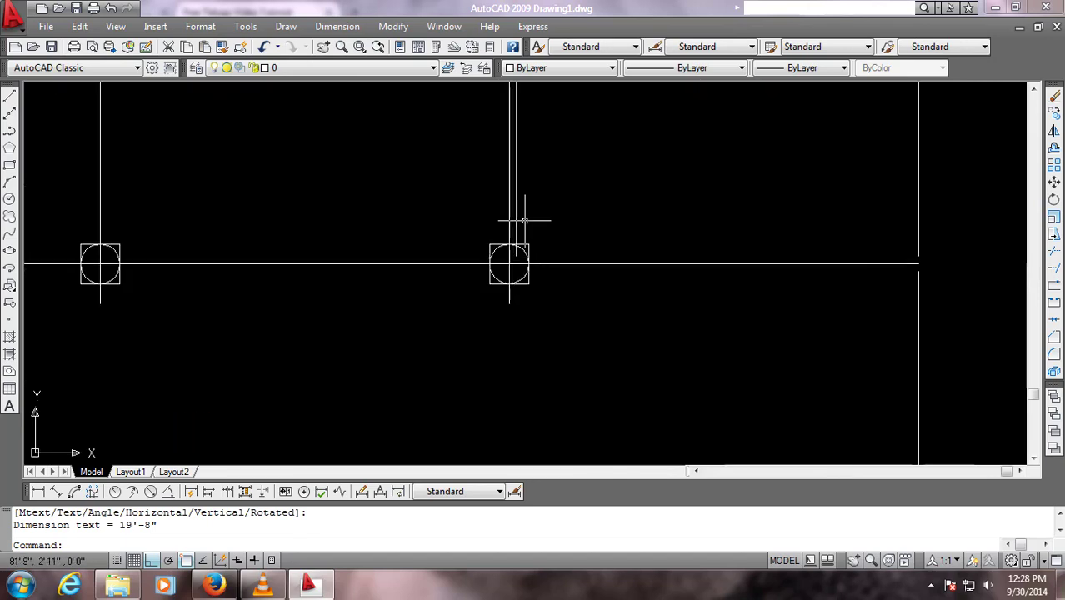
left_click(516, 183)
key("Delete")
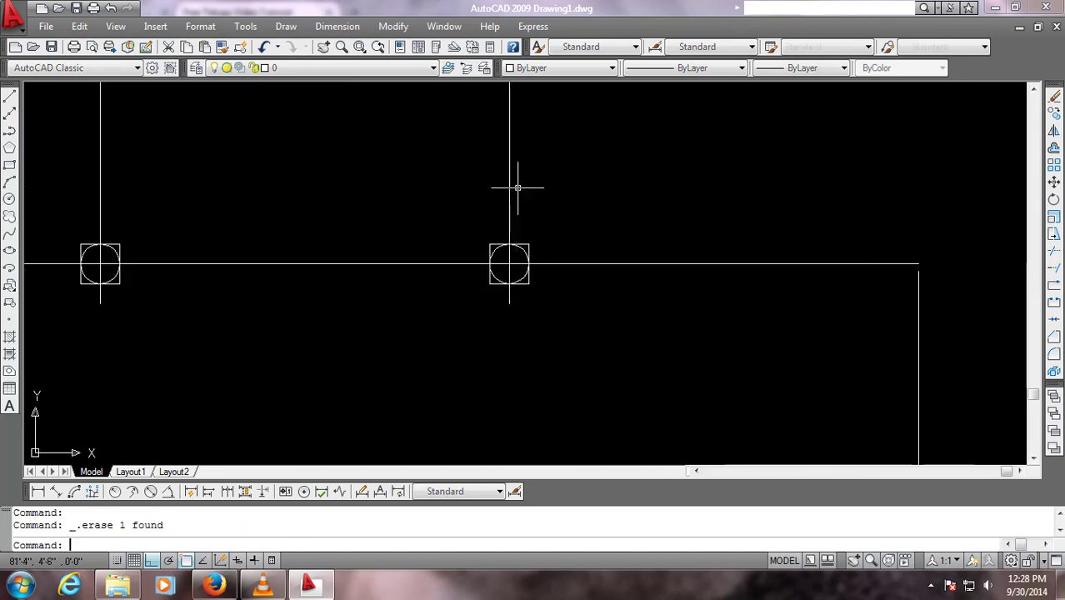
scroll(463, 367, "down", 3)
scroll(527, 281, "down", 2)
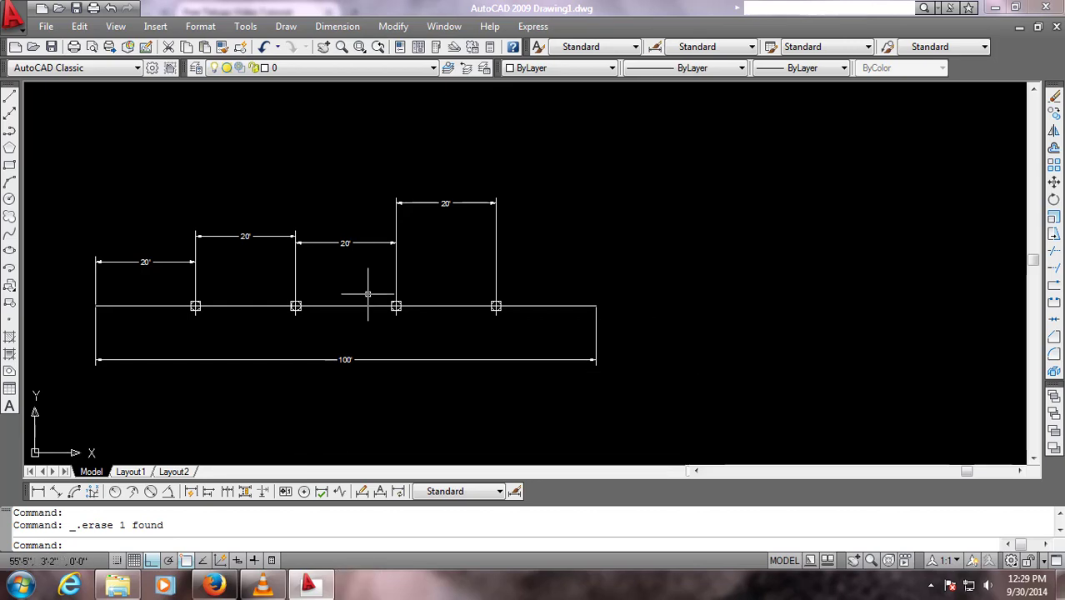
left_click(535, 233)
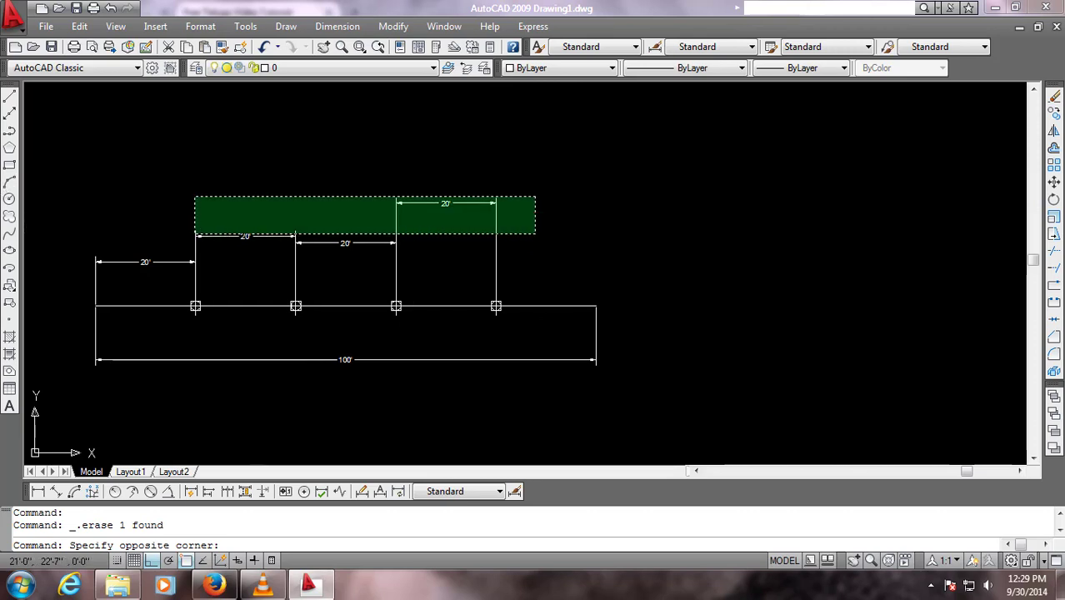
key("Escape")
left_click(8, 198)
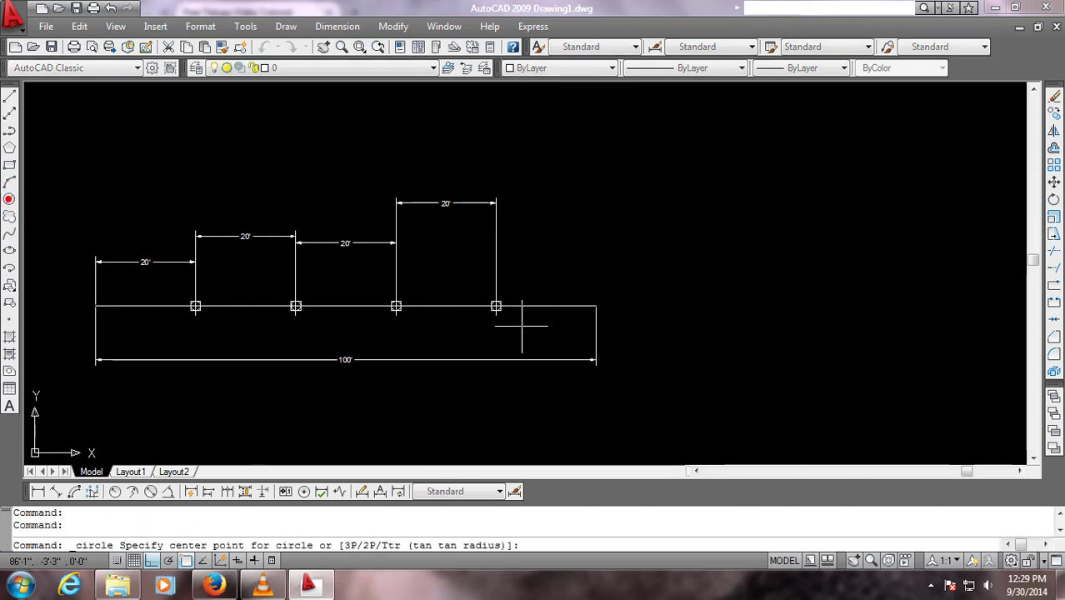
- Draw a 100'-radius circle right of the line and zoom to extents to show everything
left_click(756, 242)
type("100'")
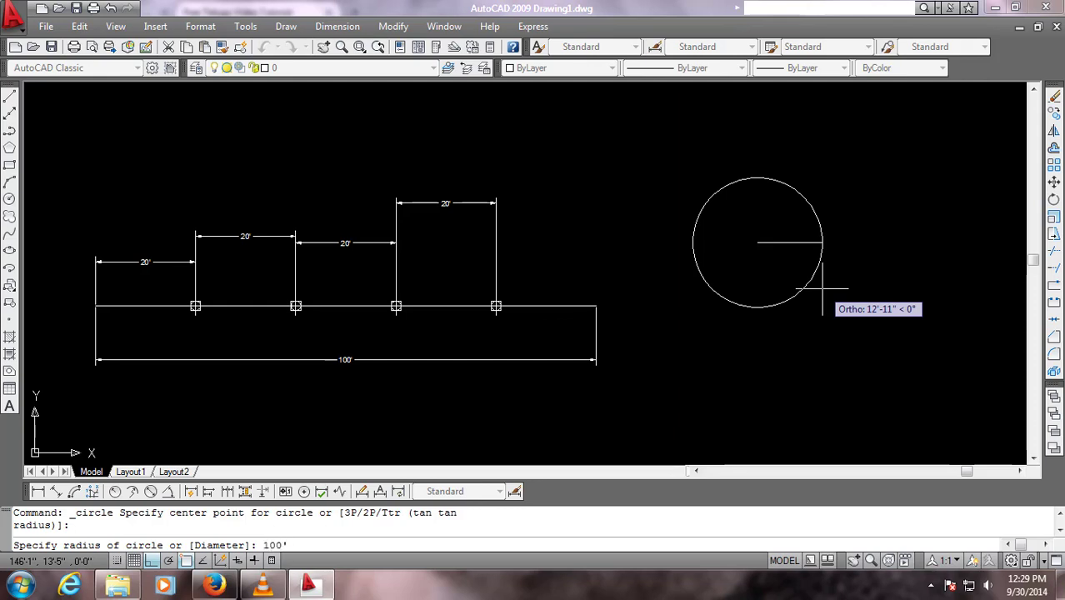
key("Return")
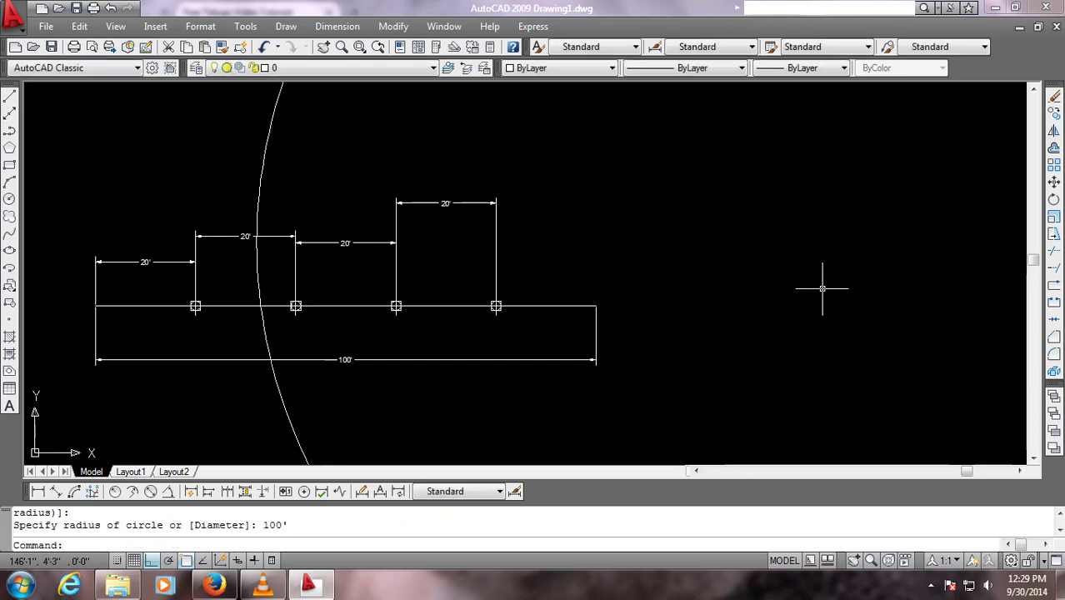
type("z")
key("Return")
type("e")
key("Return")
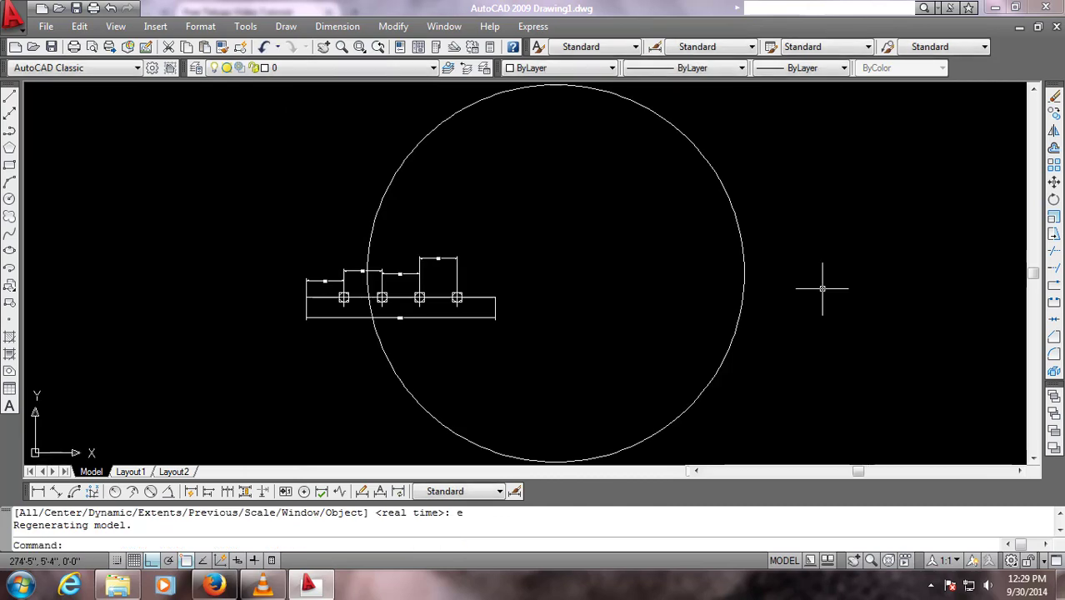
scroll(687, 220, "down", 4)
scroll(659, 215, "up", 2)
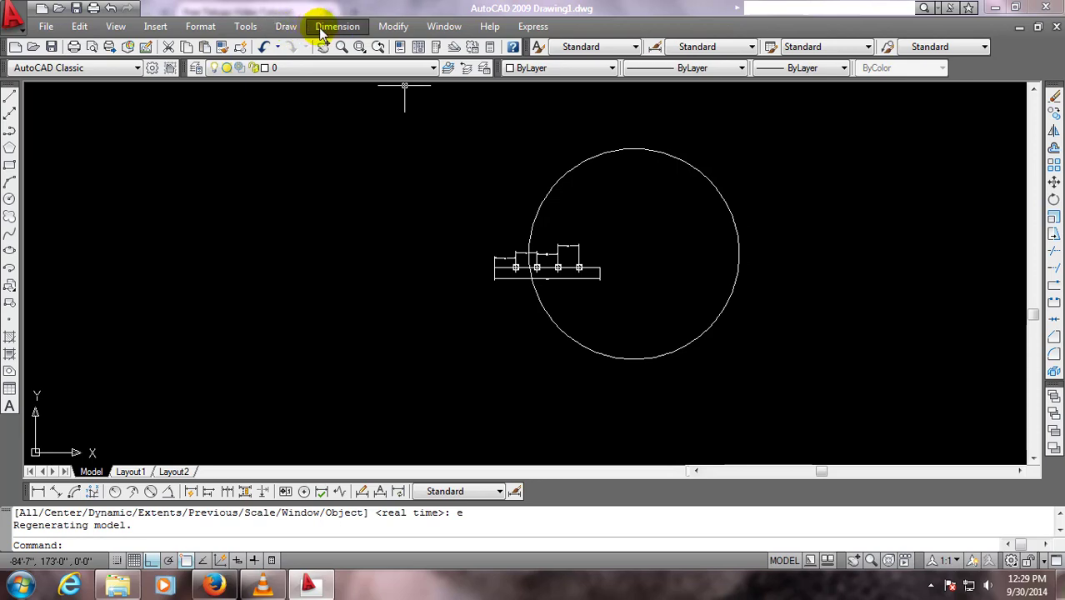
- Divide the 100' circle into 10 equal parts with point markers
left_click(321, 30)
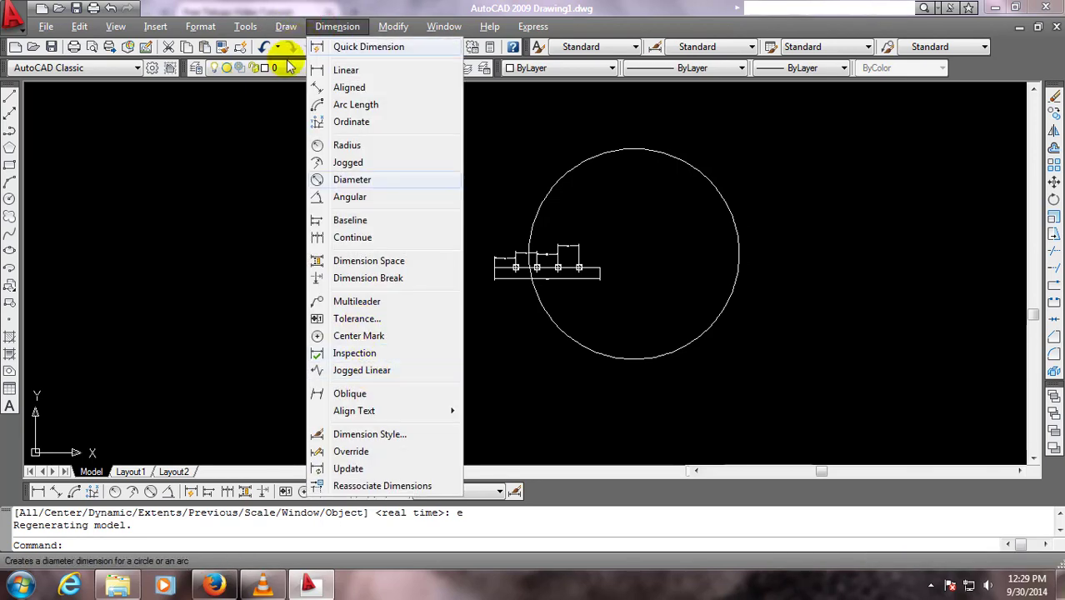
mouse_move(304, 363)
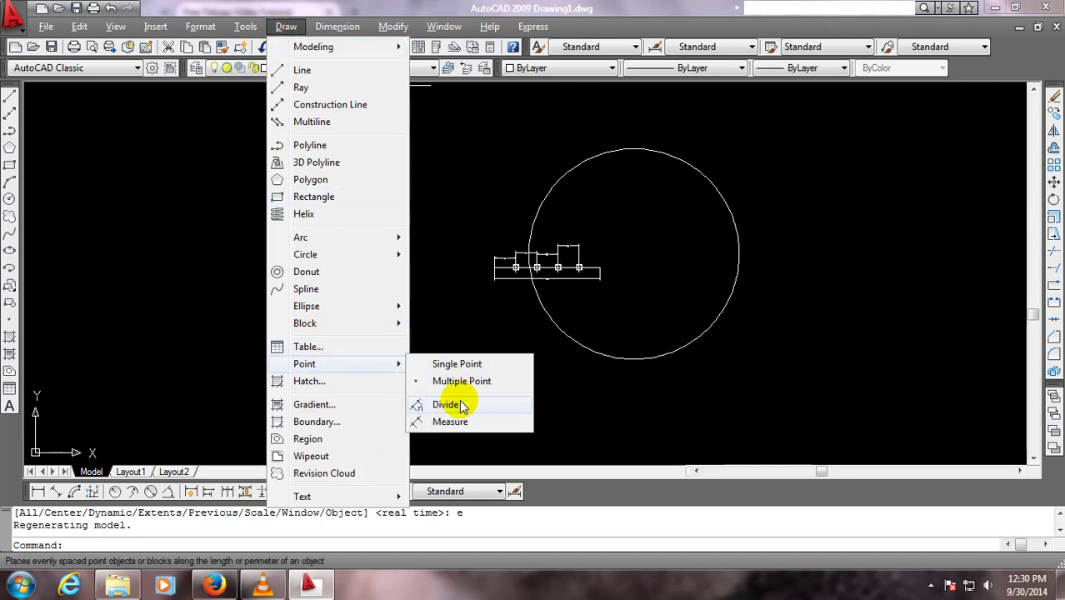
left_click(463, 406)
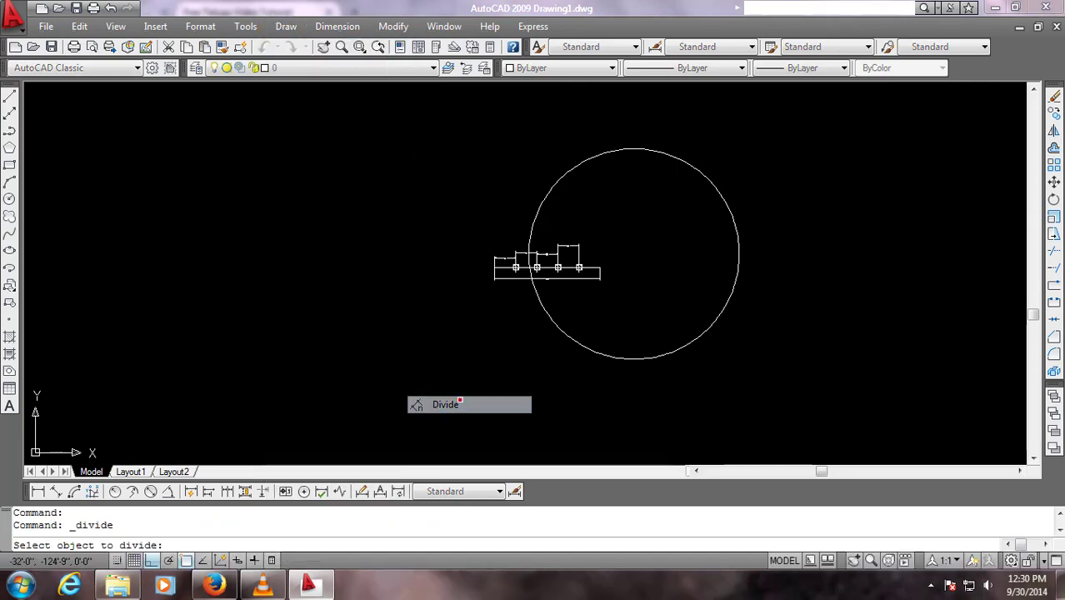
left_click(608, 148)
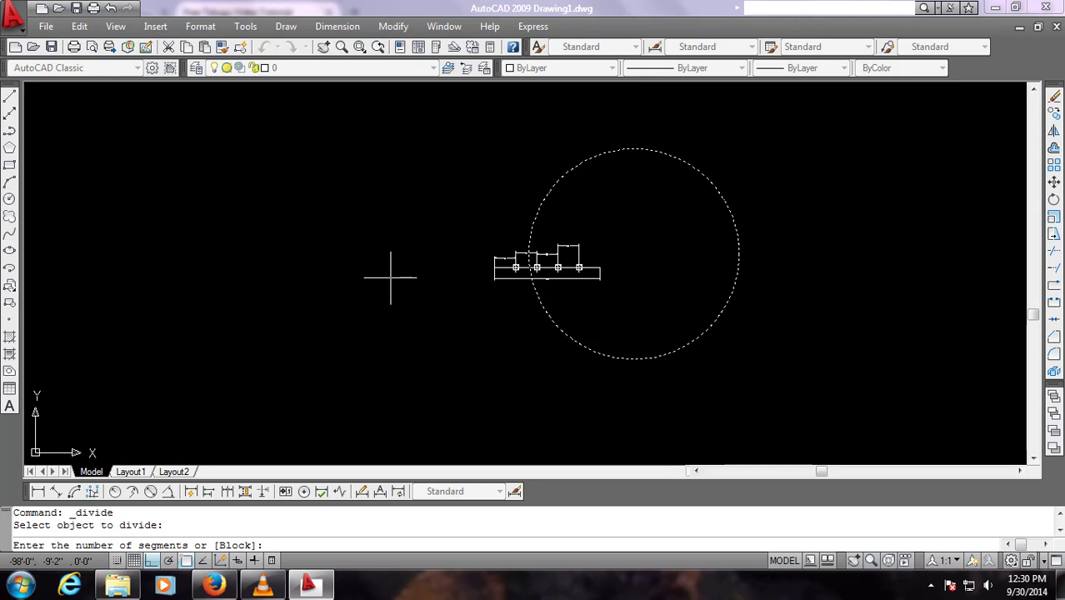
type("1")
type("0")
key("Return")
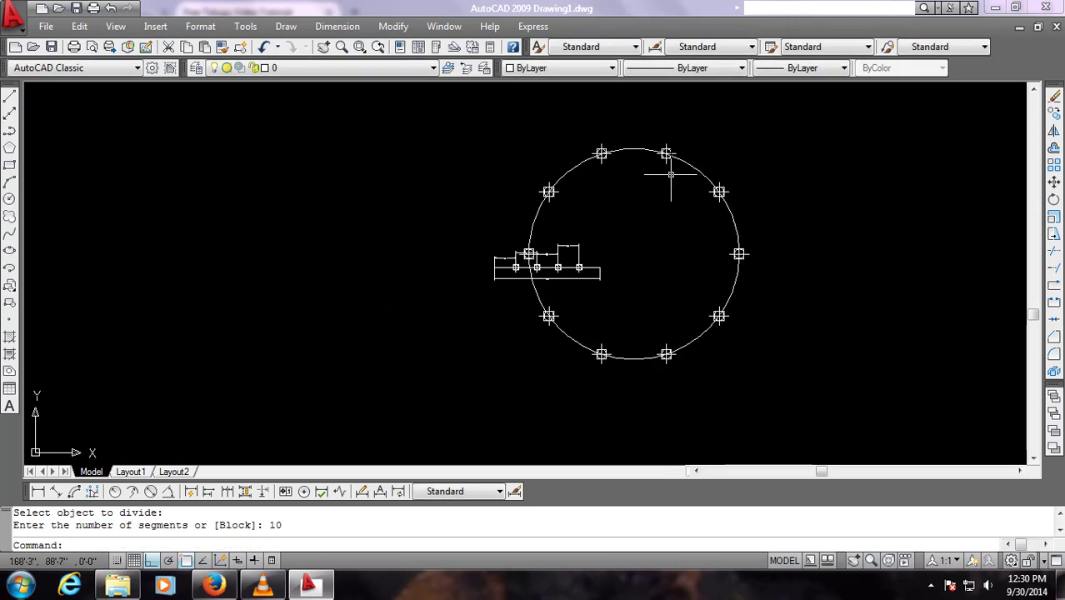
- Erase the circle, leaving only its ring of division point markers
scroll(764, 323, "up", 3)
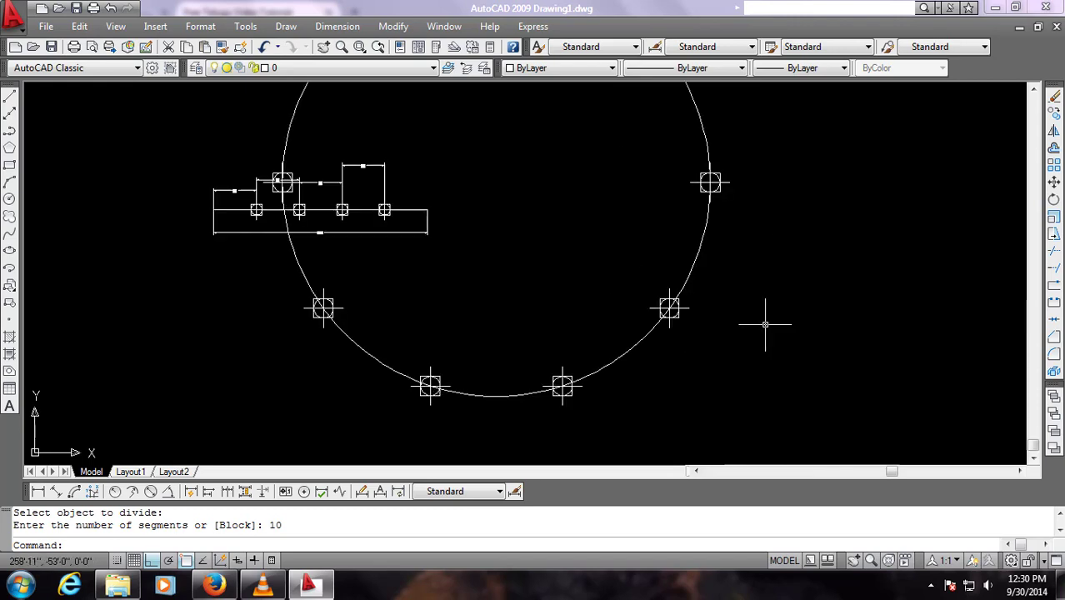
scroll(761, 304, "down", 5)
scroll(761, 303, "up", 1)
left_click(762, 300)
left_click(700, 238)
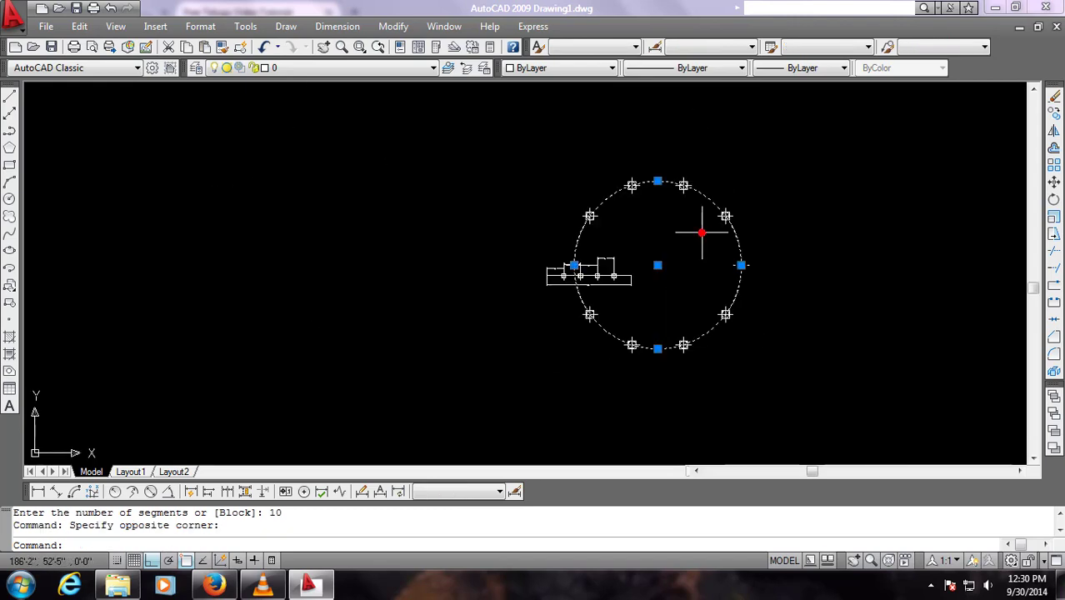
key("Delete")
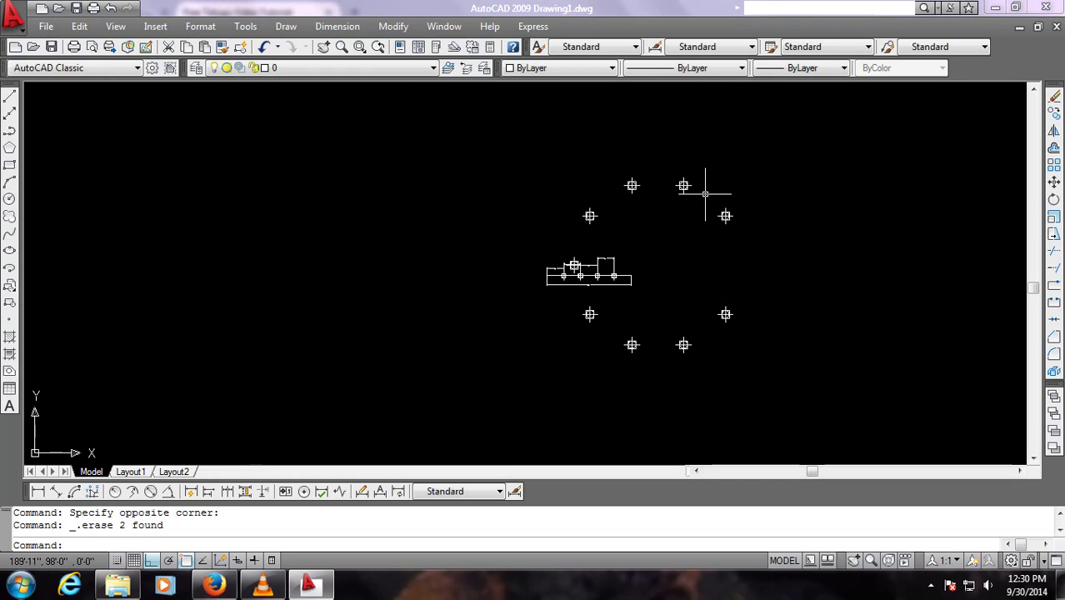
- Select every object in the drawing and delete it
scroll(768, 297, "up", 1)
left_click(804, 372)
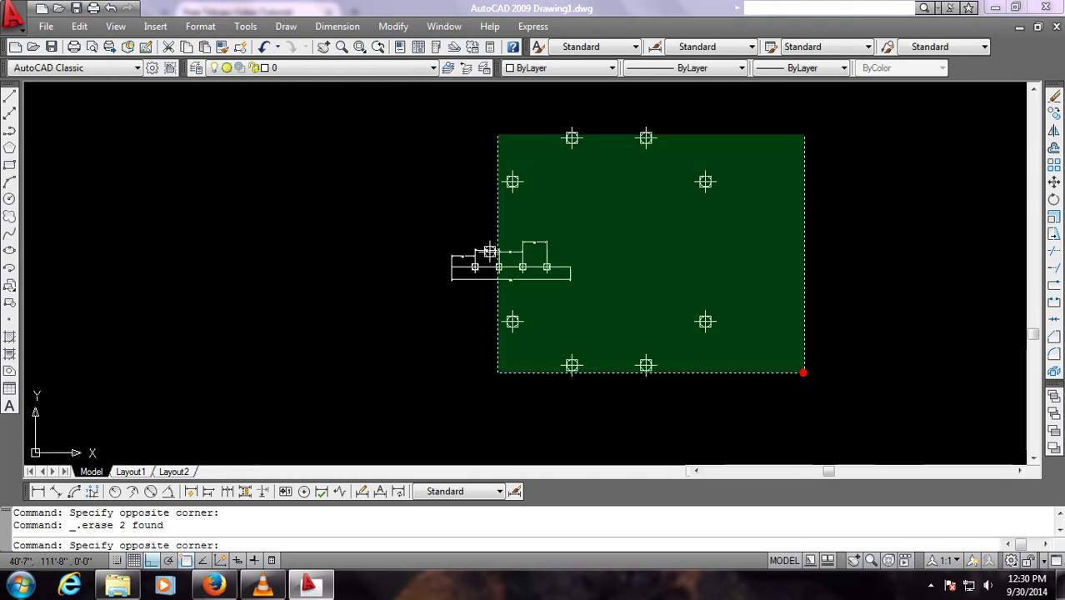
left_click(467, 114)
key("Delete")
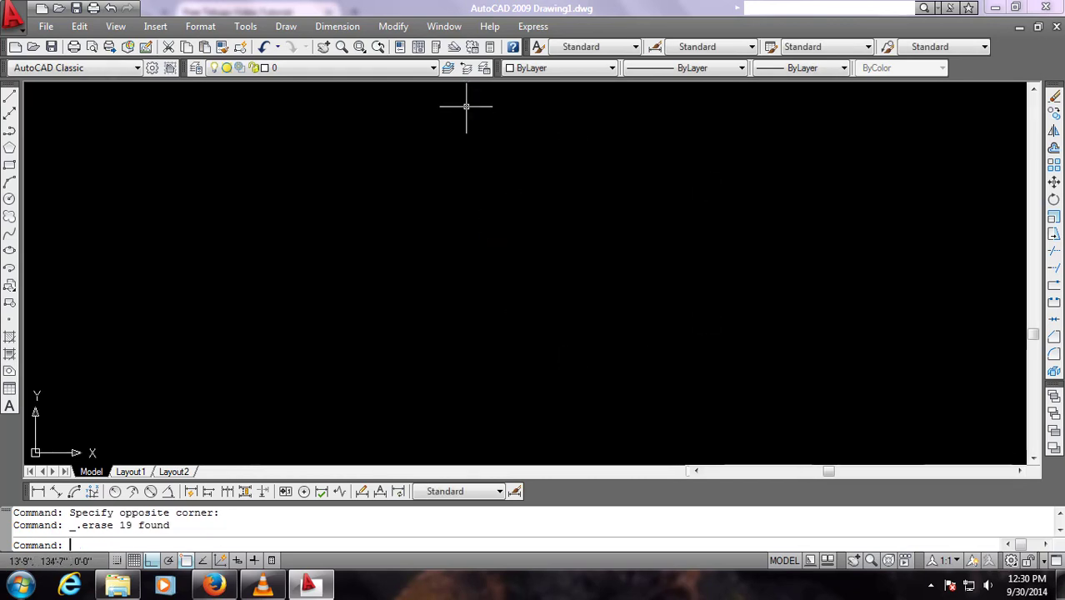
- Draw a new horizontal 100' line and center it in the view
left_click(8, 99)
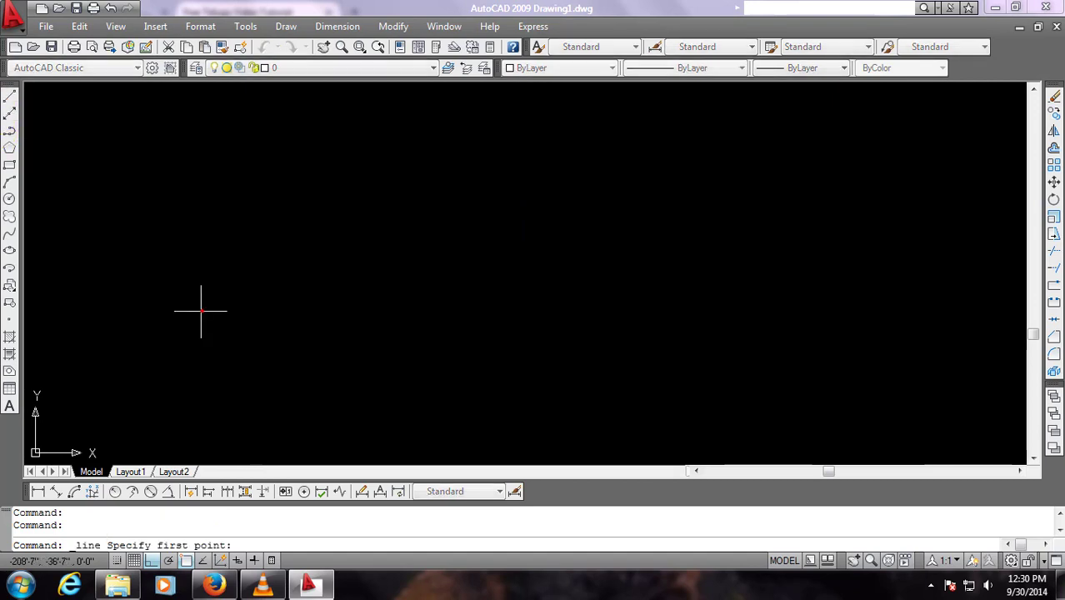
left_click(203, 310)
type("100")
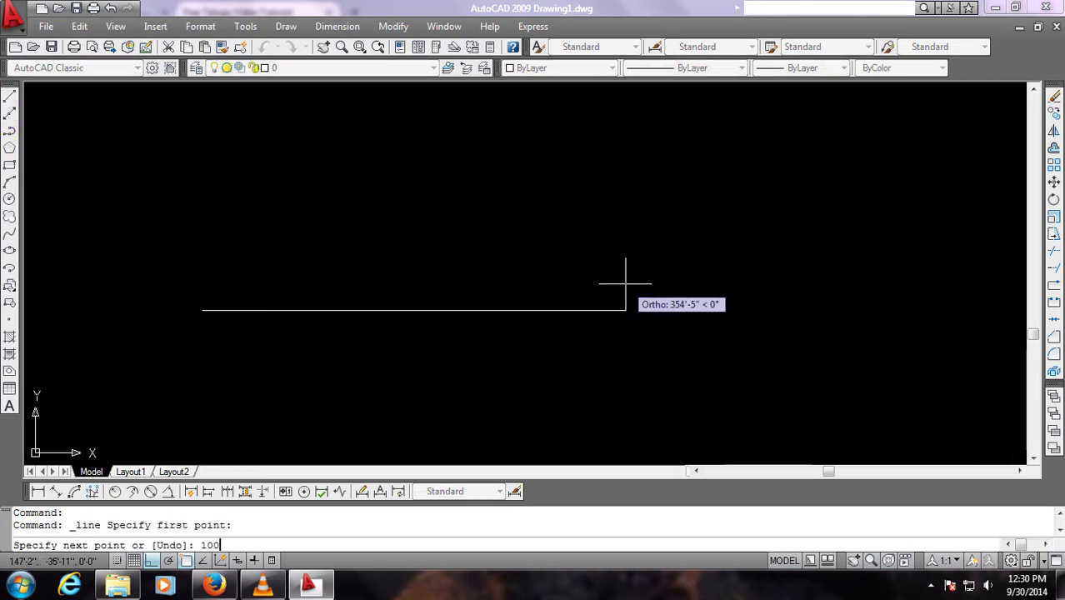
type("'")
key("Return")
key("Return")
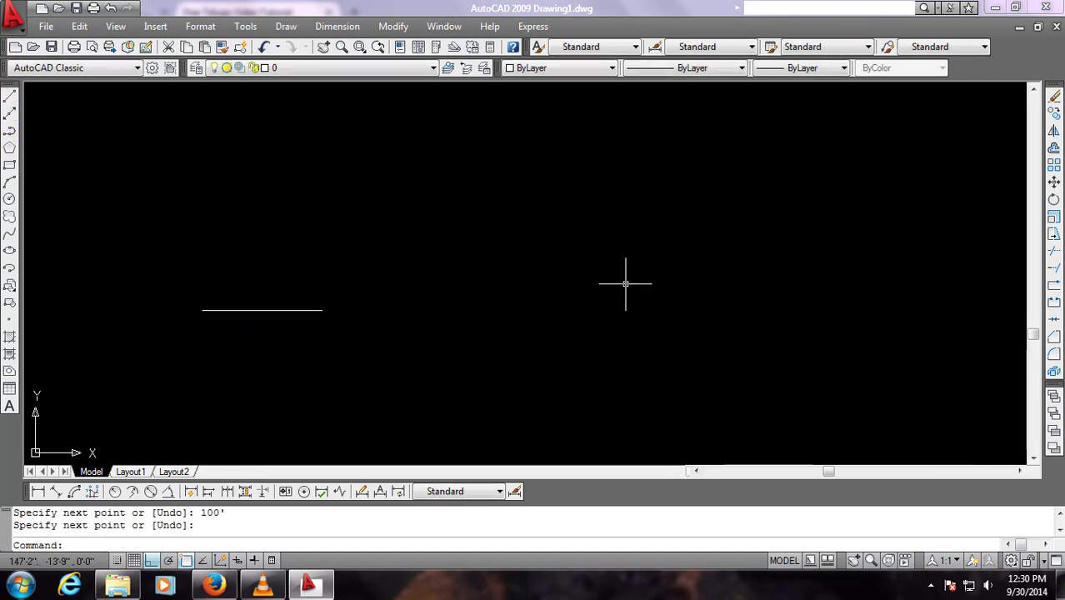
scroll(389, 214, "down", 2)
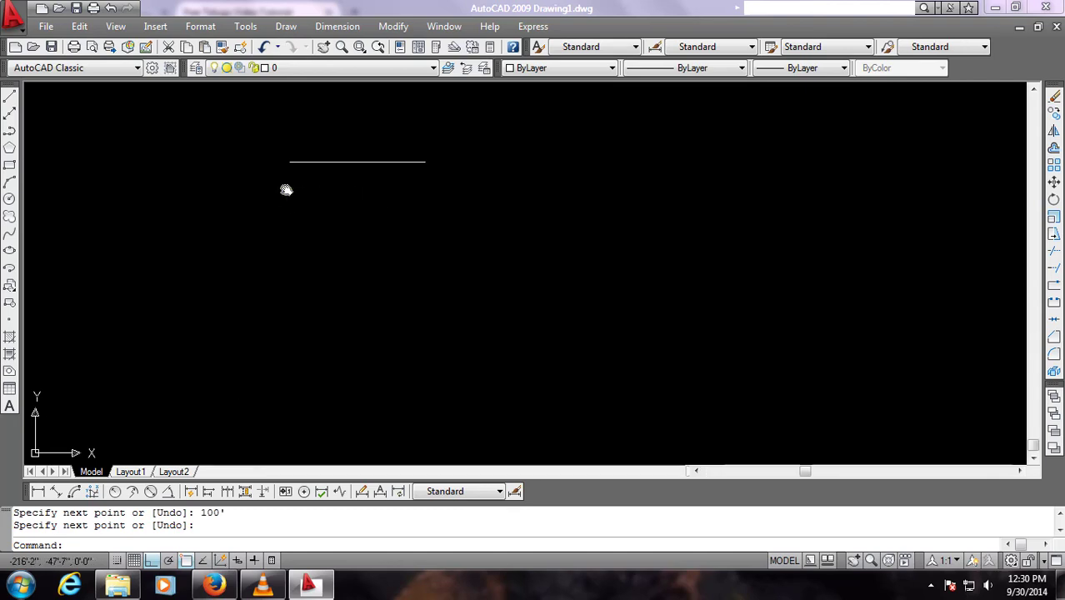
middle_click_drag(285, 185, 353, 294)
scroll(344, 265, "up", 1)
scroll(345, 265, "up", 1)
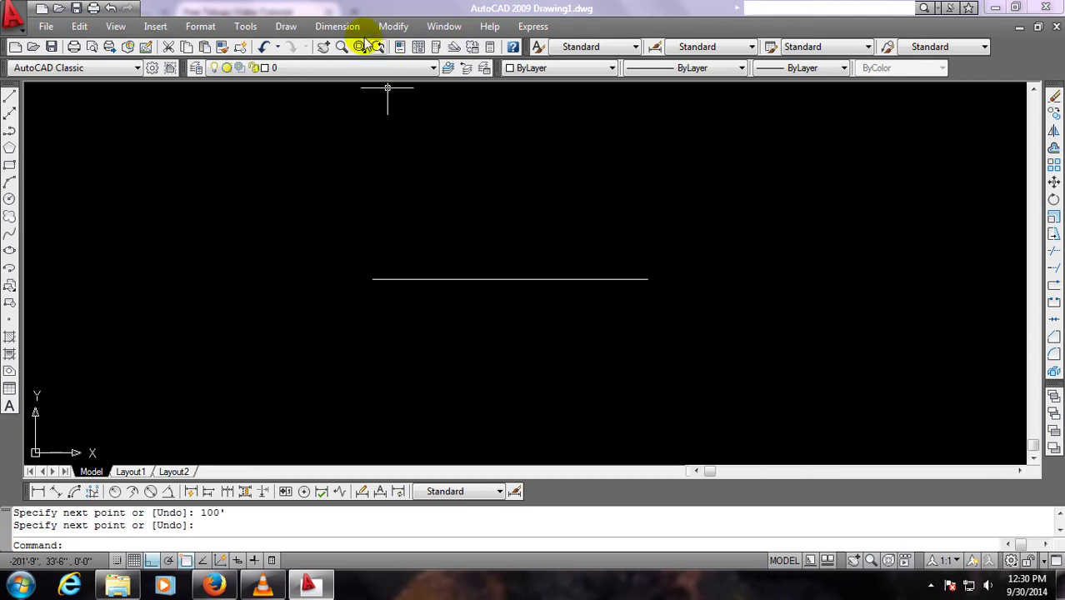
left_click(337, 26)
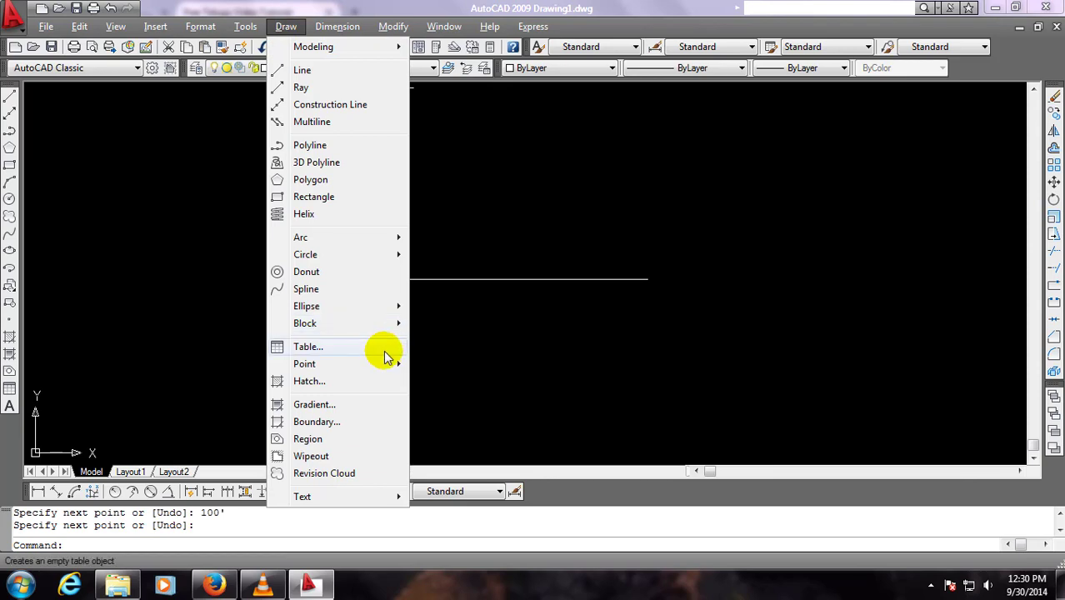
- Run Measure on the 100' line with a 15' segment length, placing six markers
mouse_move(304, 363)
left_click(462, 421)
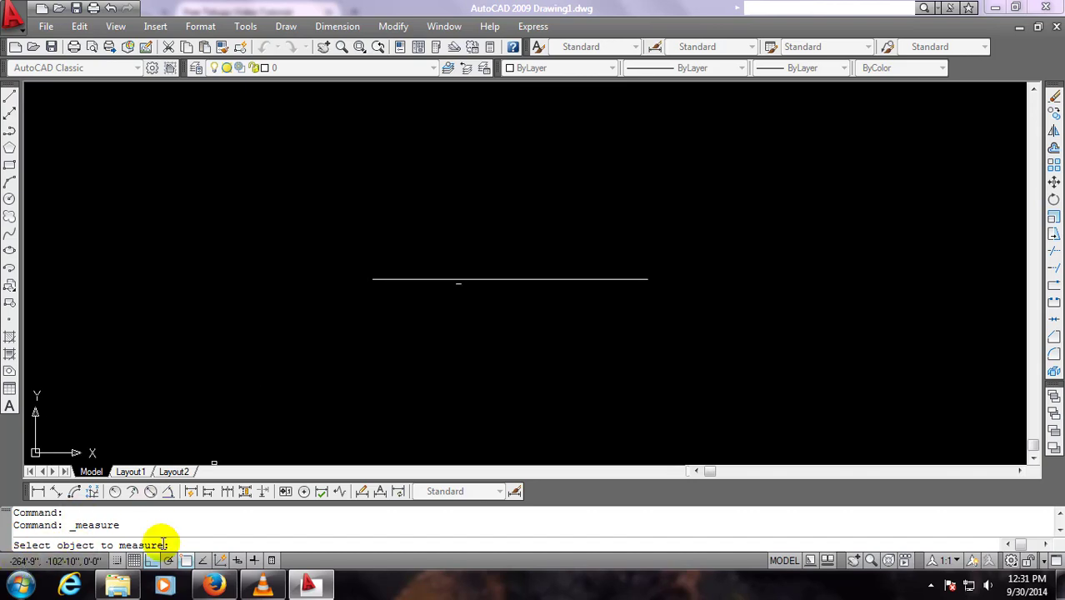
left_click(391, 282)
type("15")
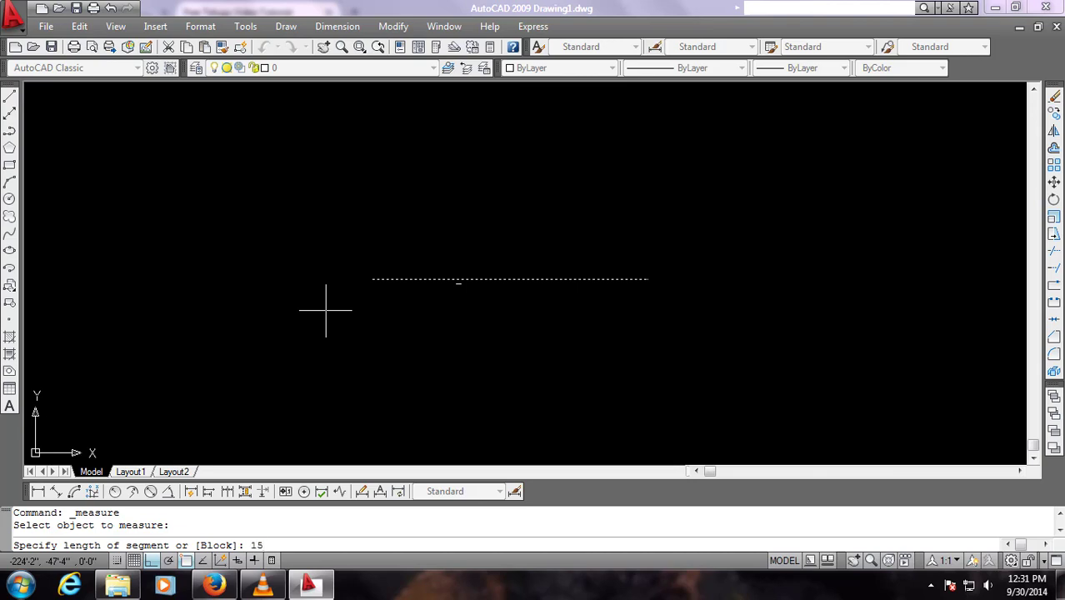
type("'")
key("Return")
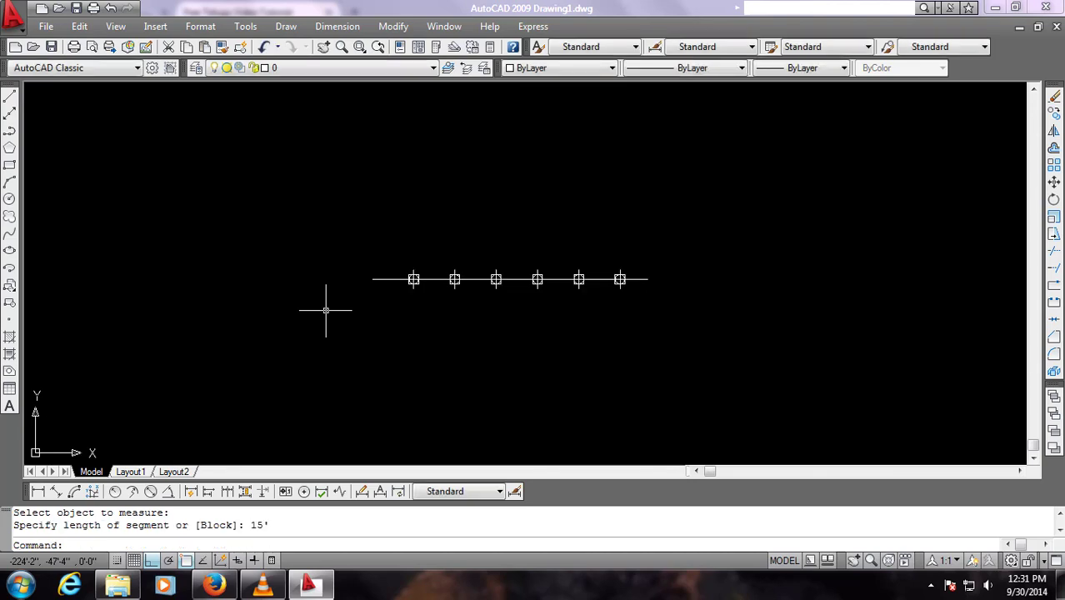
scroll(326, 310, "up", 3)
scroll(382, 365, "up", 2)
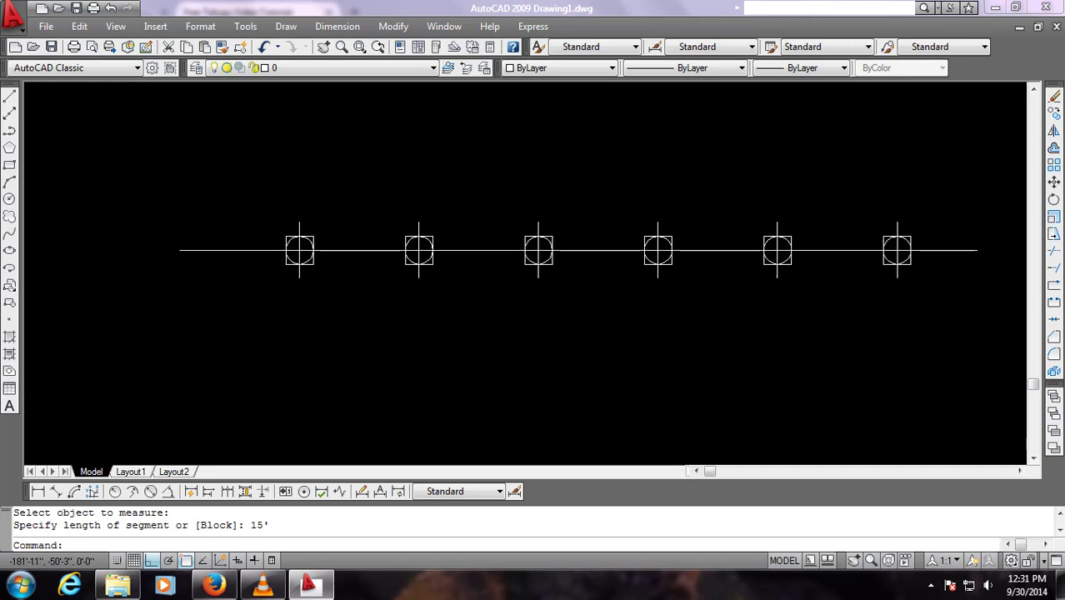
scroll(377, 366, "down", 2)
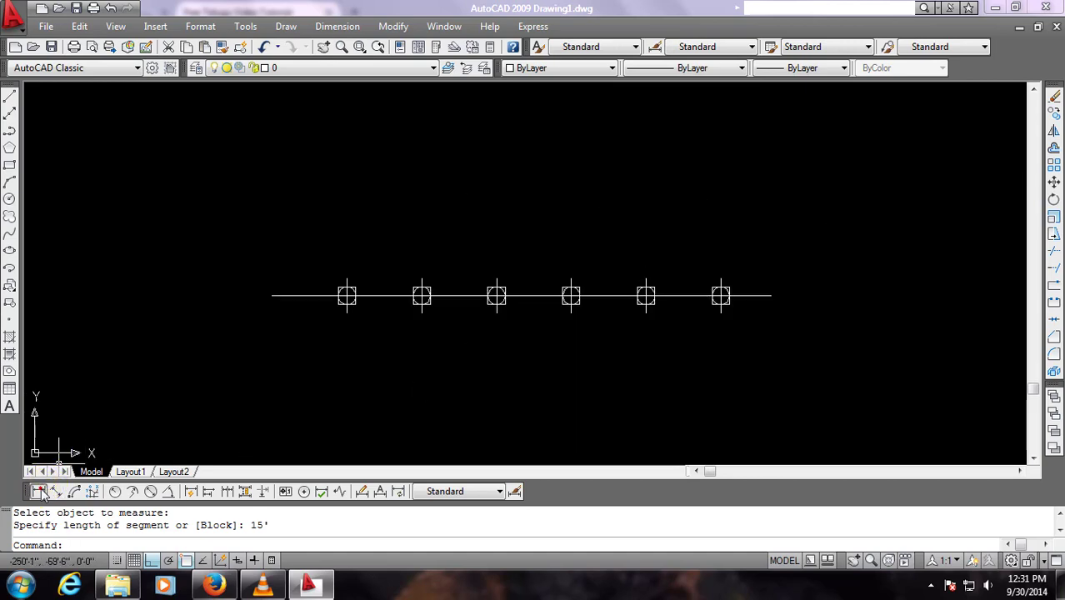
- Place linear dimensions above the line: 15' from the left end to the first marker, 10' from the last marker to the right end
left_click(38, 492)
left_click(268, 293)
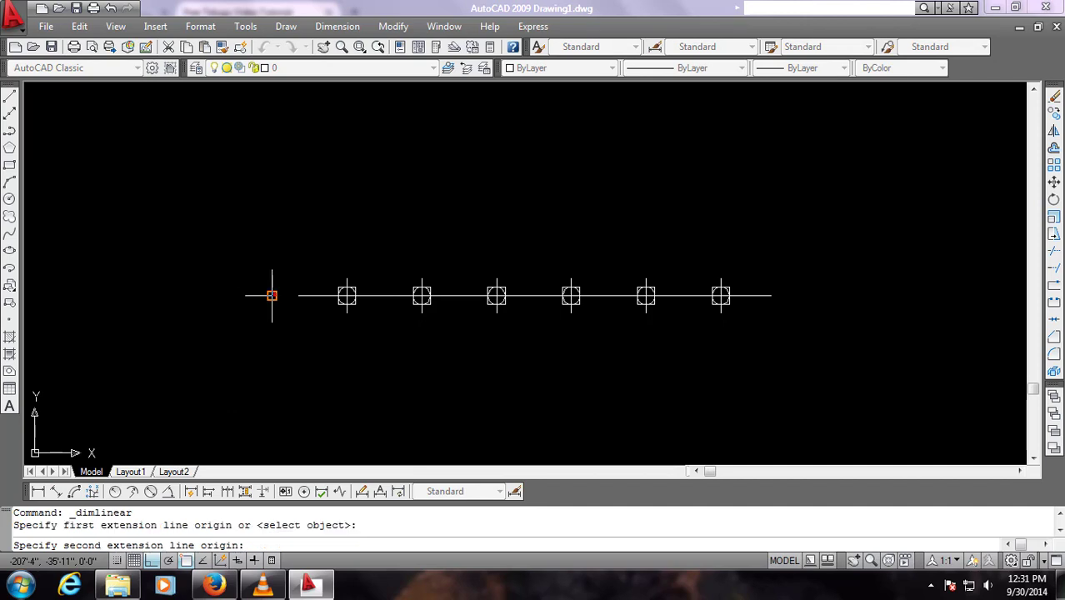
left_click(346, 295)
left_click(352, 222)
key("Return")
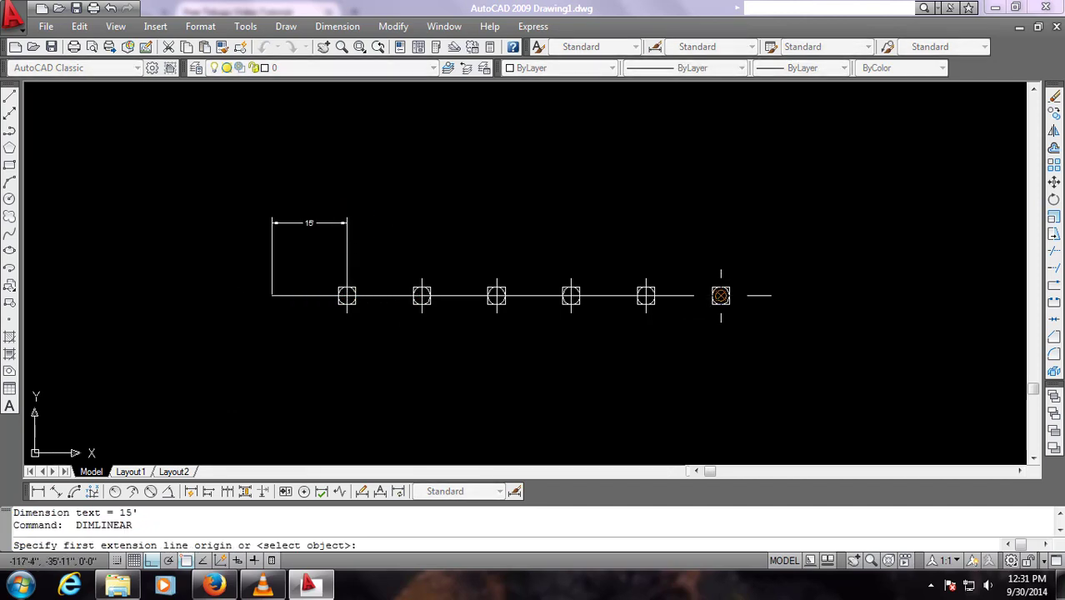
left_click(721, 295)
left_click(771, 295)
left_click(753, 181)
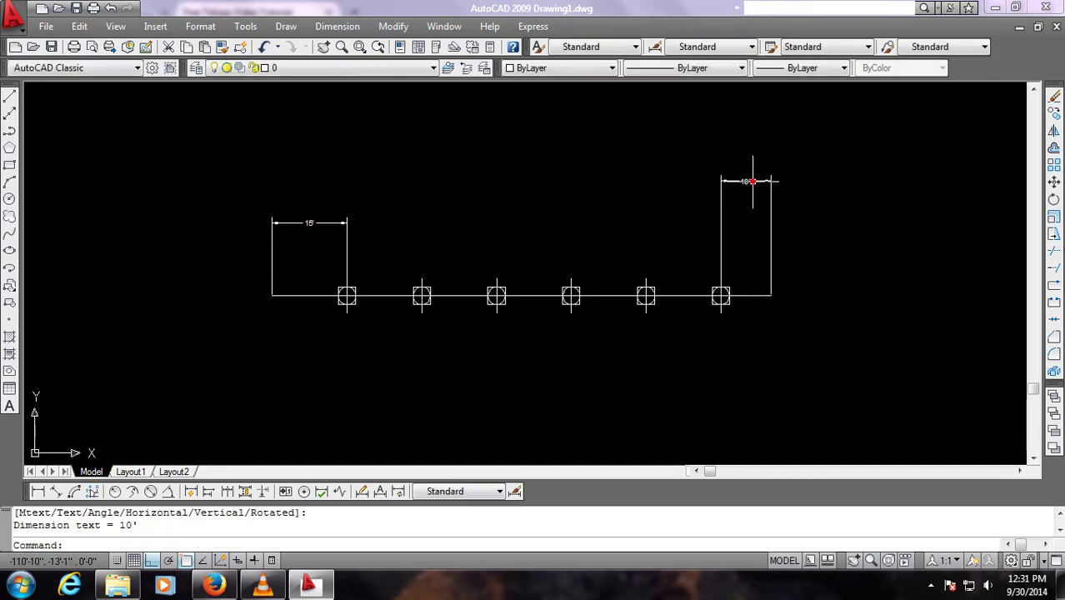